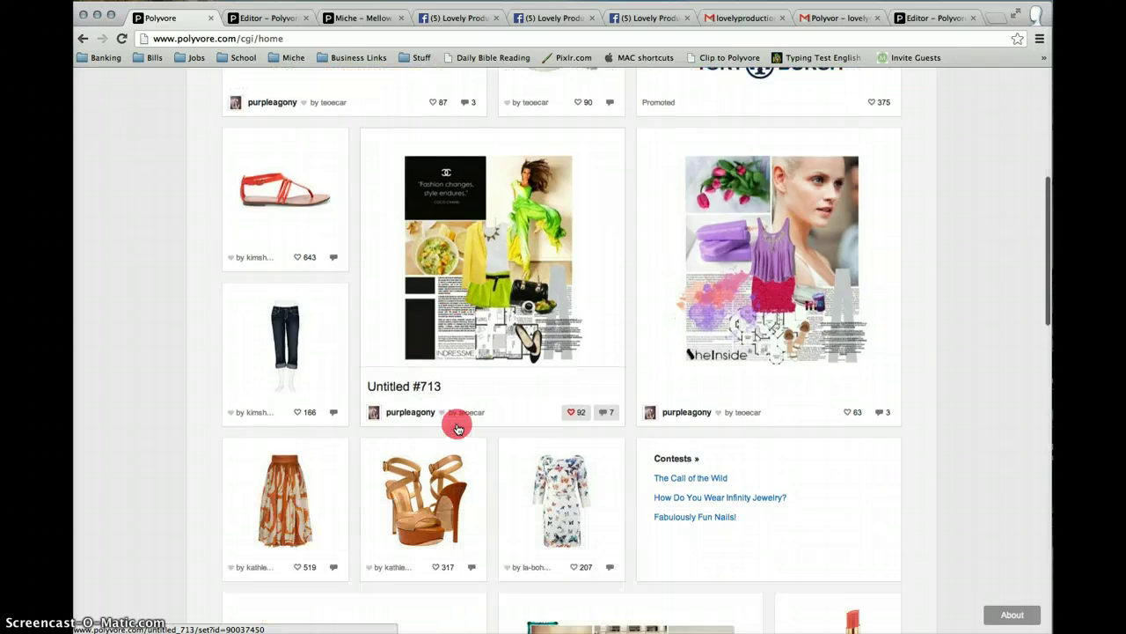
{"action": "left_click", "coordinate": [458, 425]}
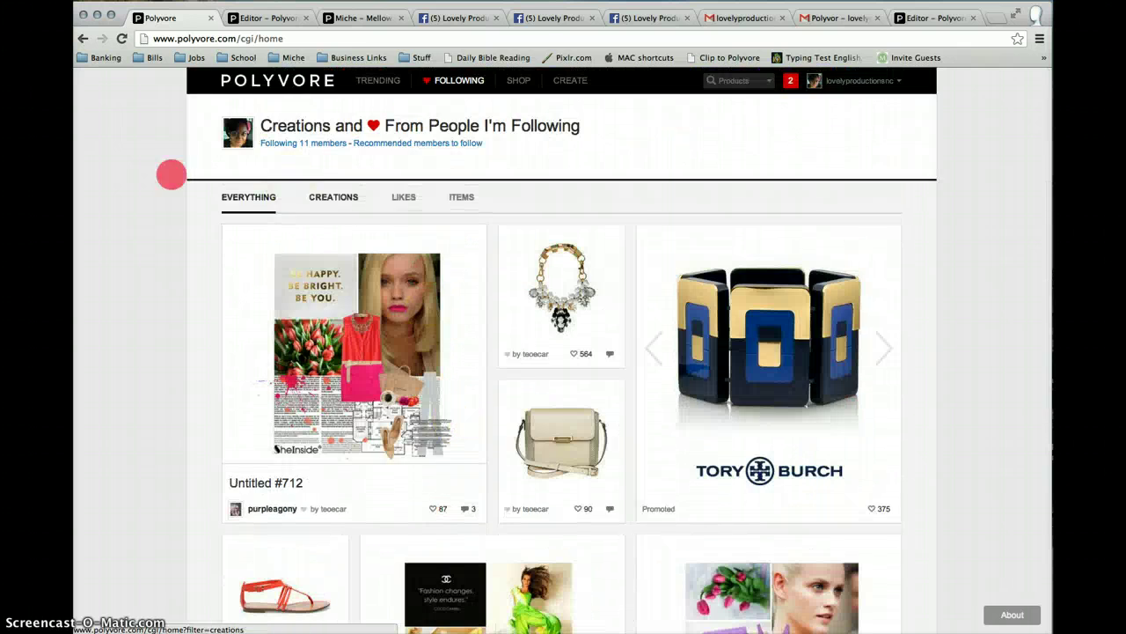
{"action": "left_click", "coordinate": [667, 246]}
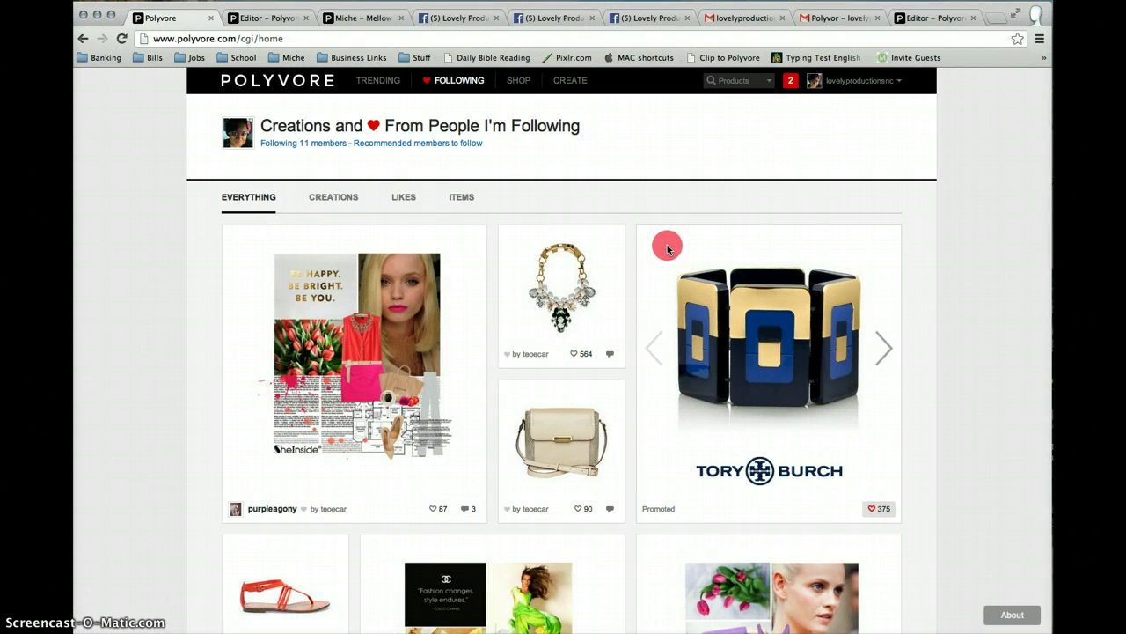
- Switch from the following feed to the set editor with an empty collage canvas
{"action": "left_click", "coordinate": [572, 82]}
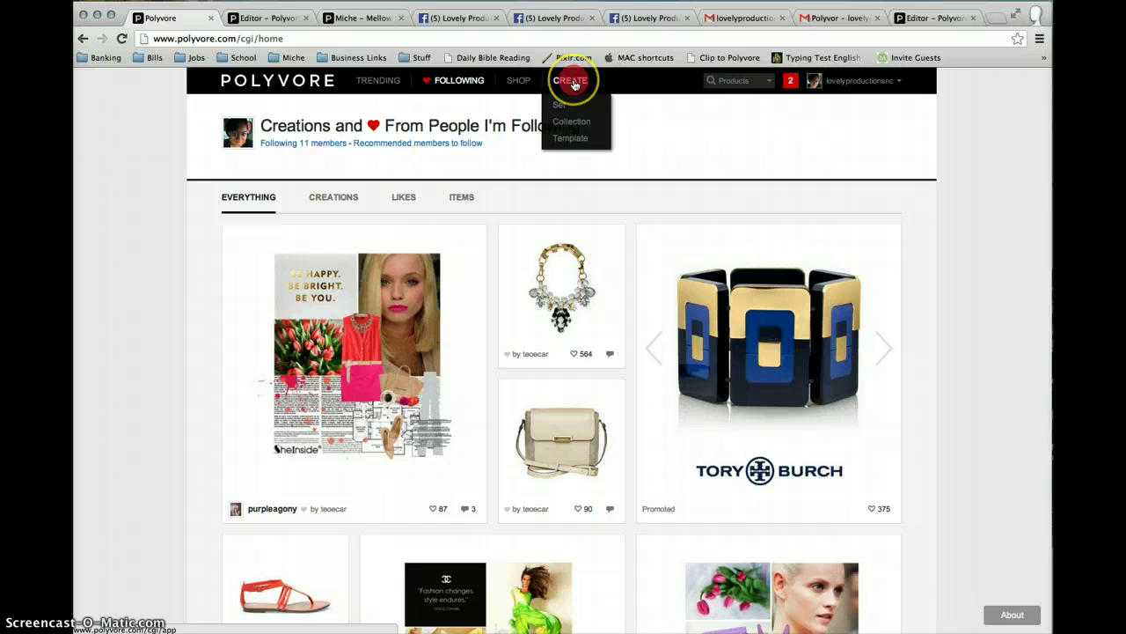
{"action": "left_click", "coordinate": [558, 105]}
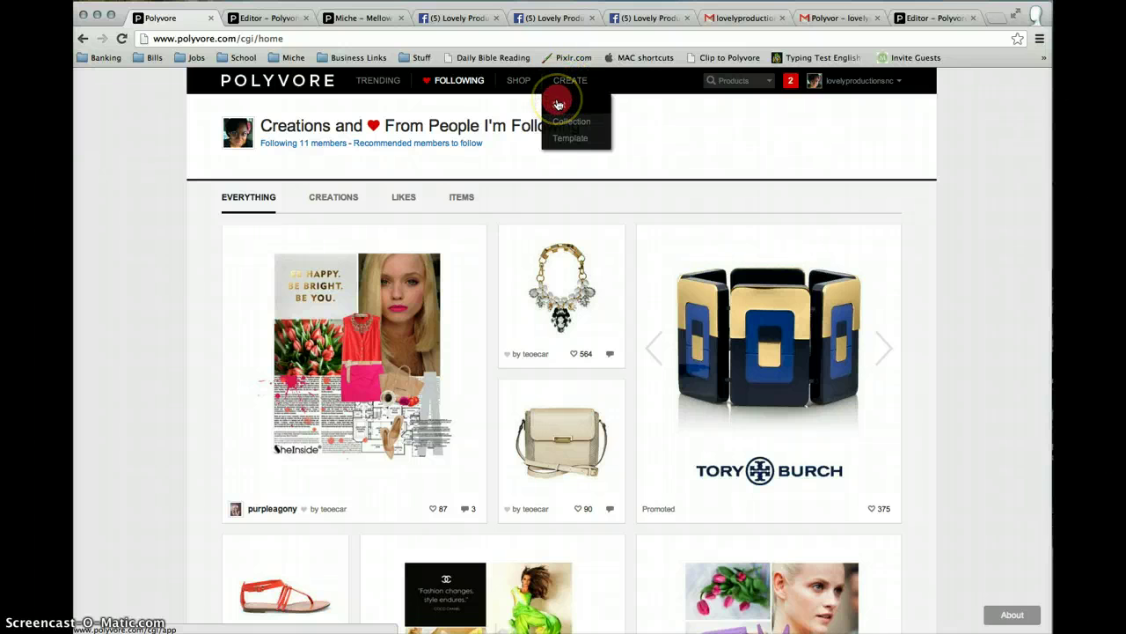
{"action": "left_click", "coordinate": [275, 19]}
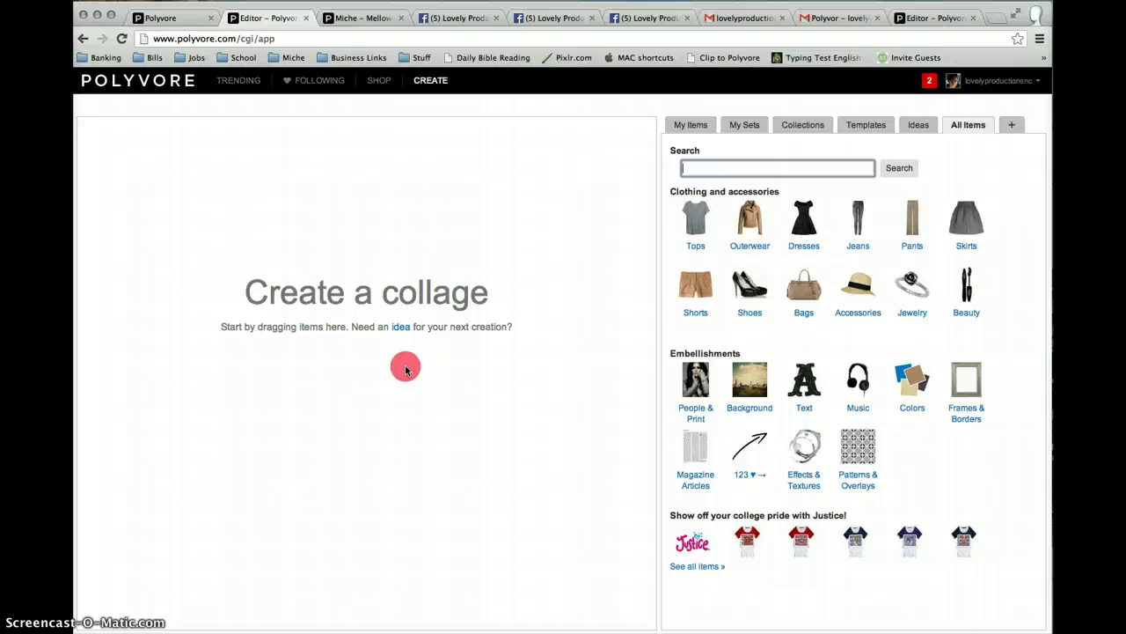
{"action": "left_click", "coordinate": [693, 127]}
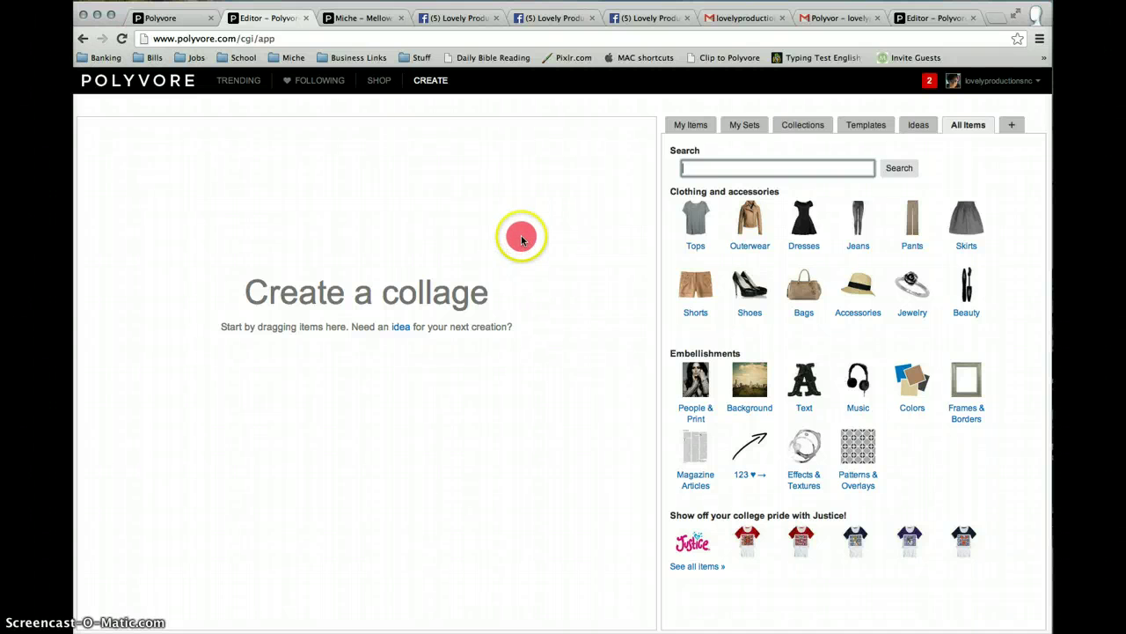
{"action": "left_click", "coordinate": [691, 146]}
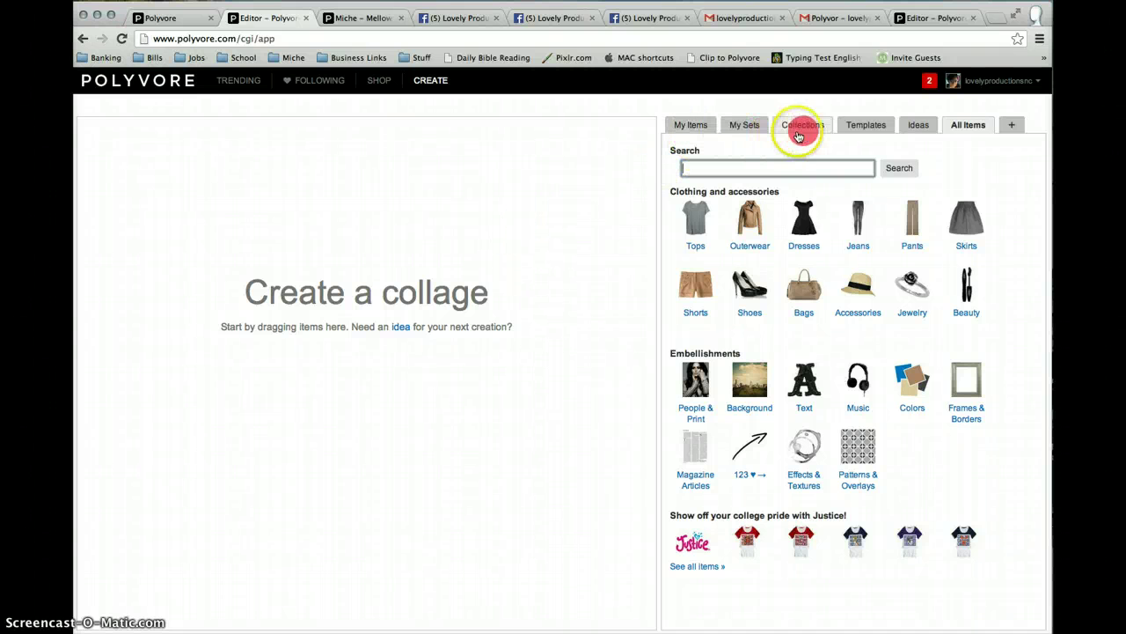
{"action": "left_click", "coordinate": [962, 136]}
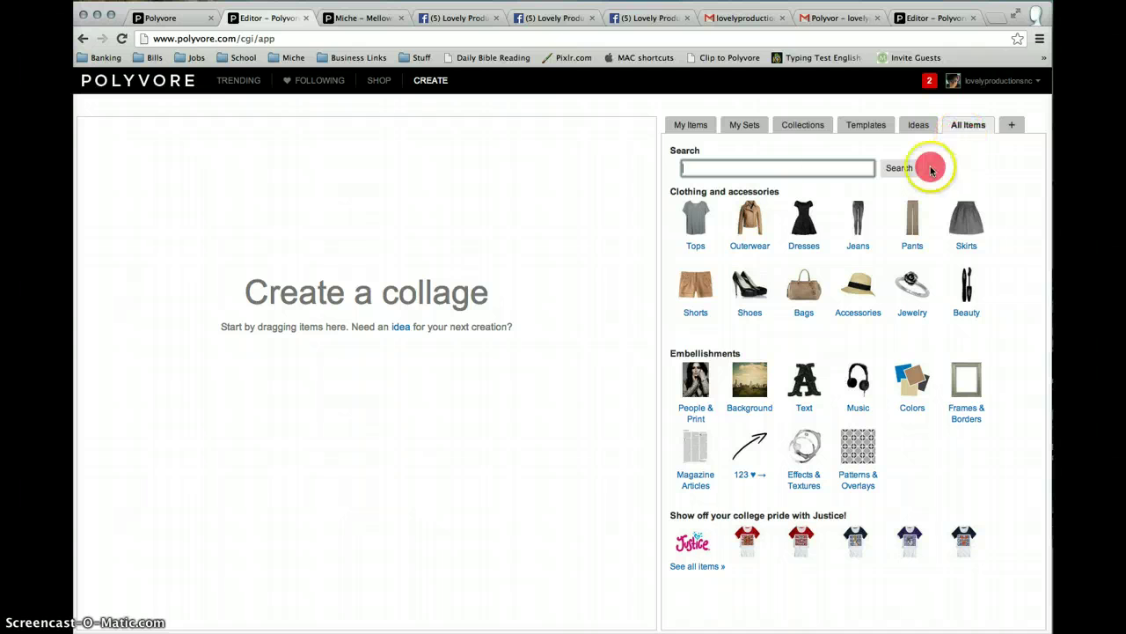
{"action": "left_click", "coordinate": [974, 131]}
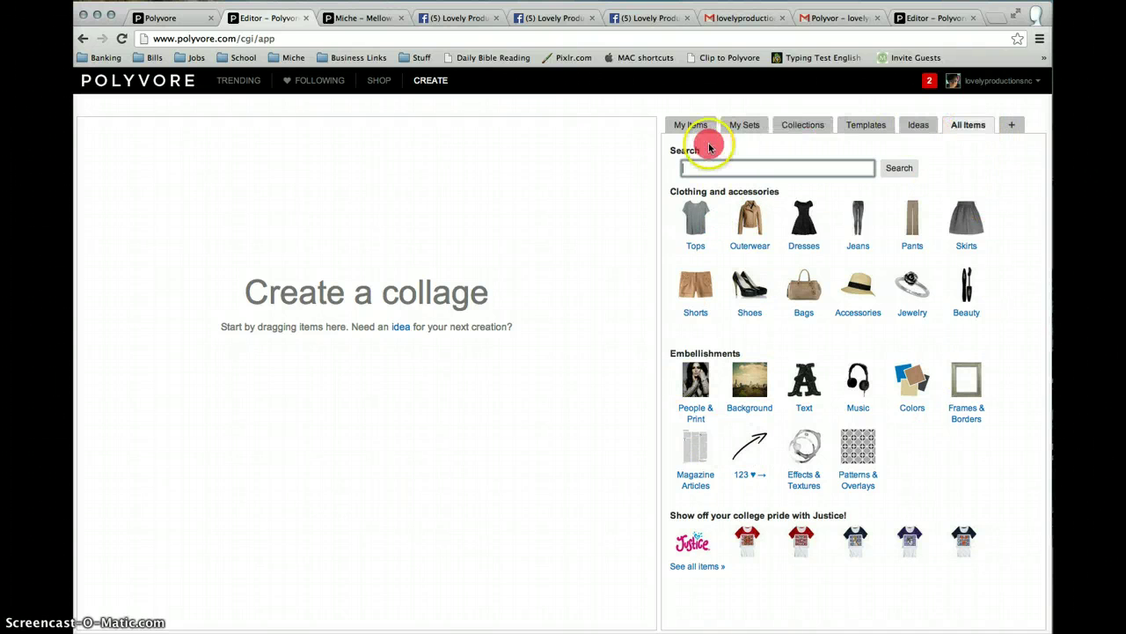
{"action": "left_click", "coordinate": [975, 131]}
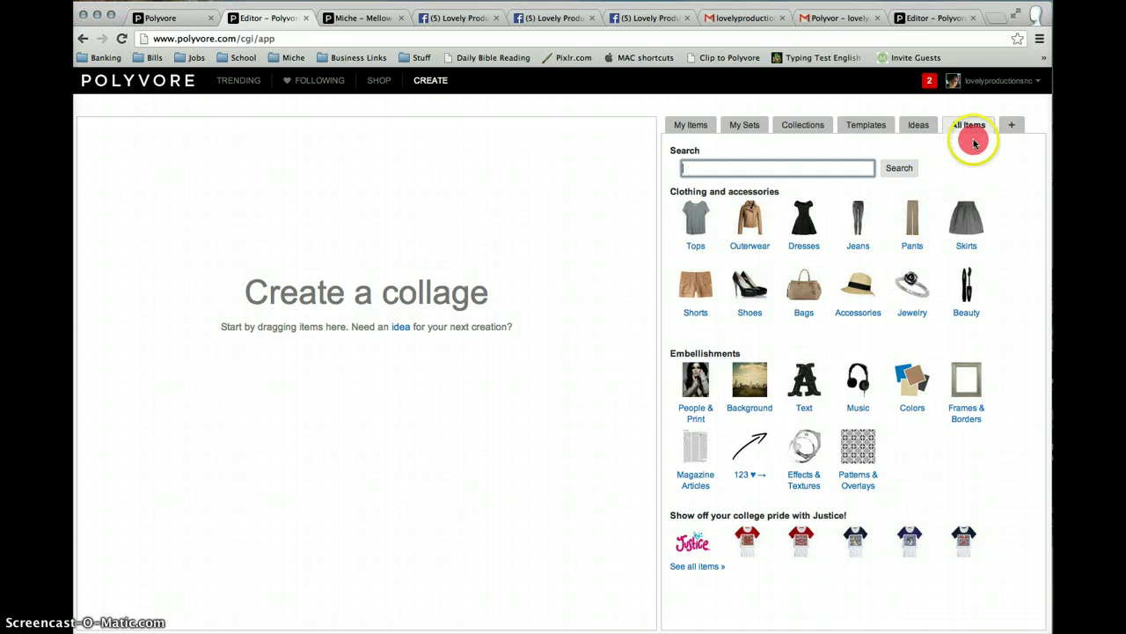
- Show the Text embellishment fonts and add a separate All Items tab to the item browser
{"action": "left_click", "coordinate": [803, 379]}
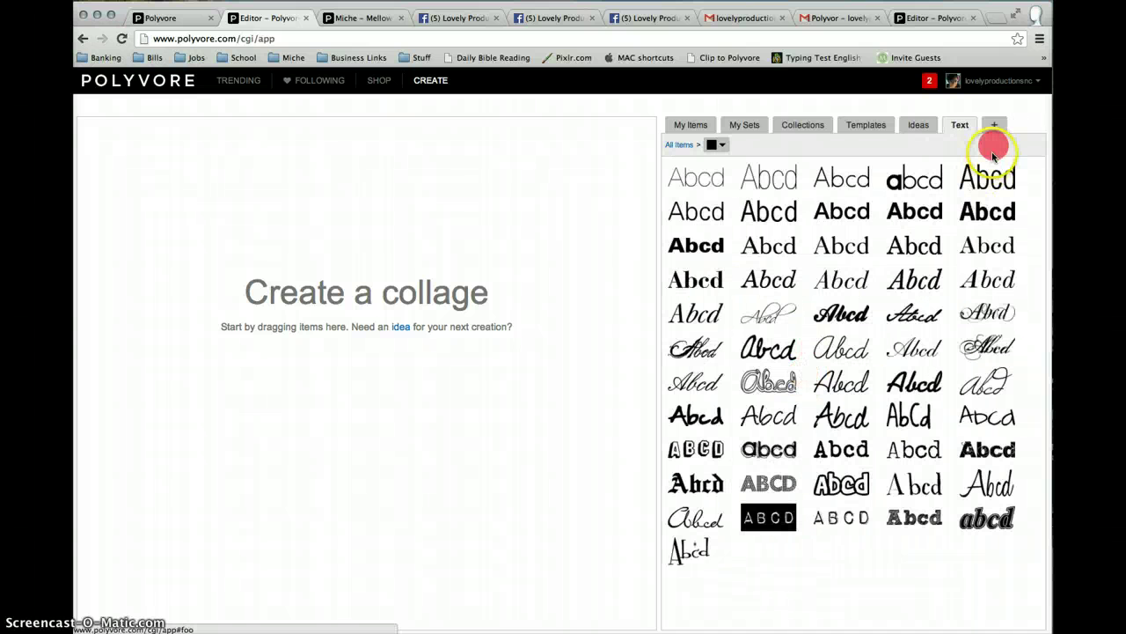
{"action": "left_click", "coordinate": [965, 130]}
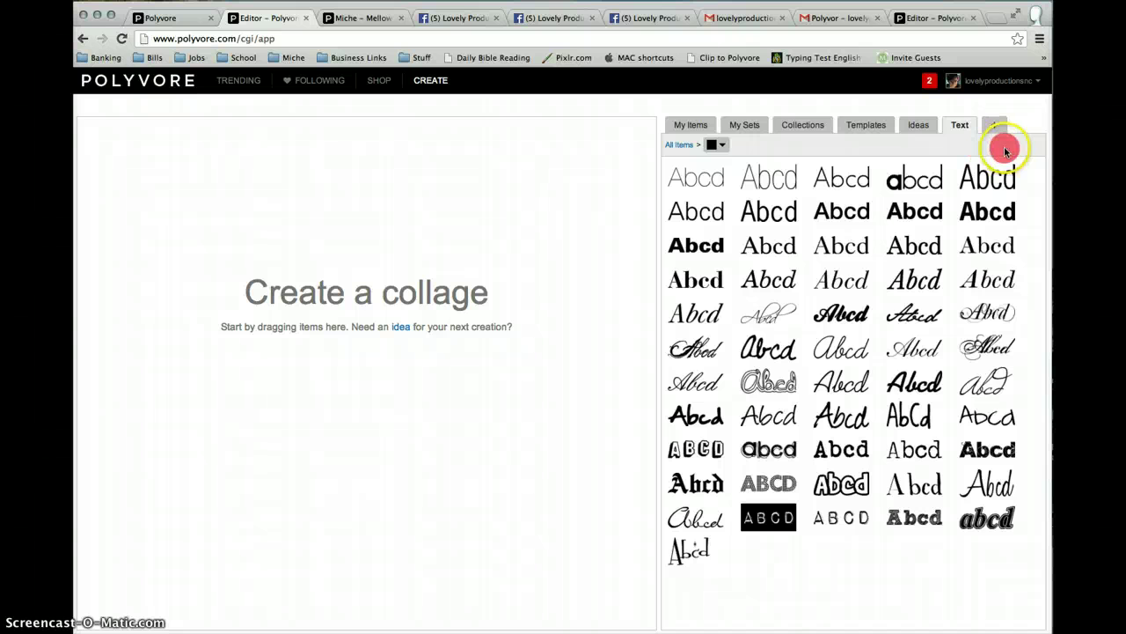
{"action": "left_click", "coordinate": [996, 126]}
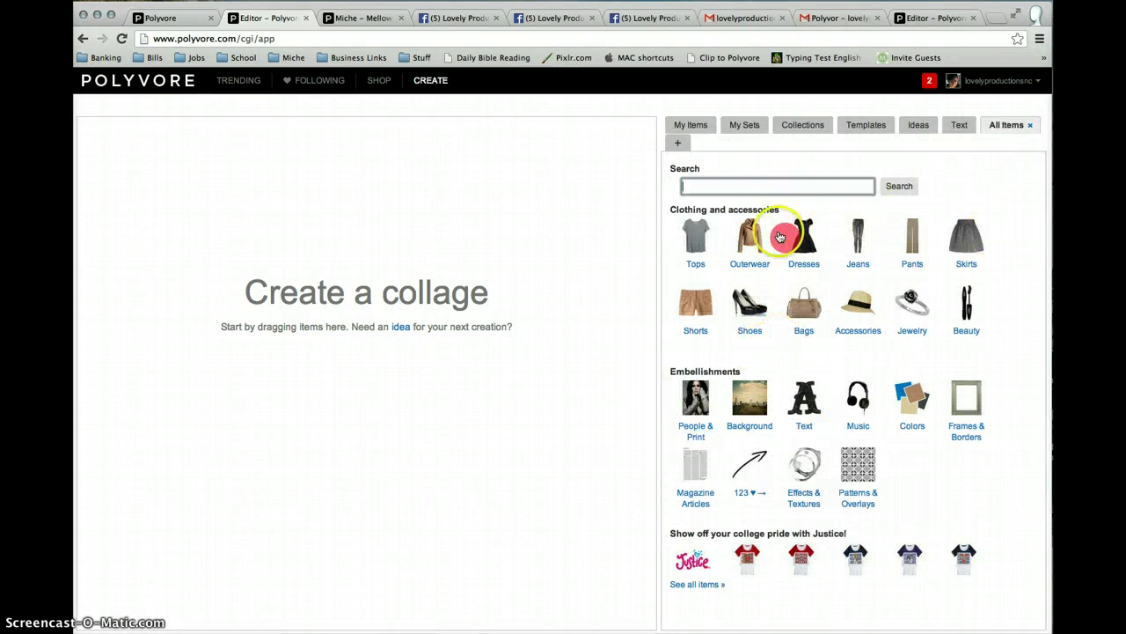
{"action": "left_click", "coordinate": [784, 464]}
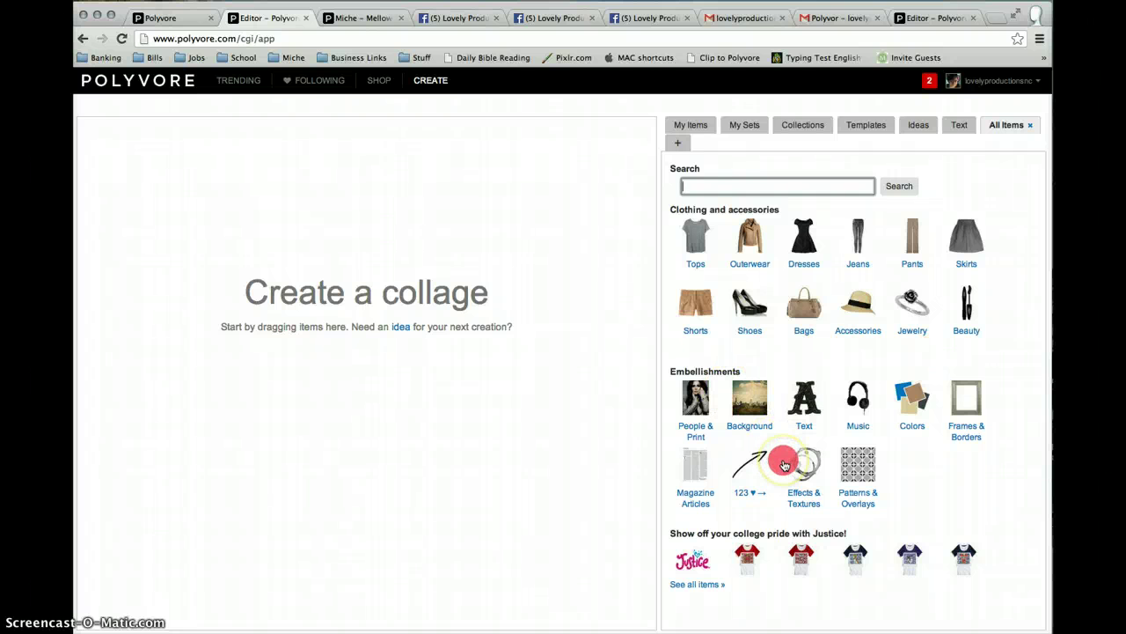
- Look through My Items, My Sets, Collections, Templates, Ideas and the Text fonts in the item browser
{"action": "left_click", "coordinate": [690, 127]}
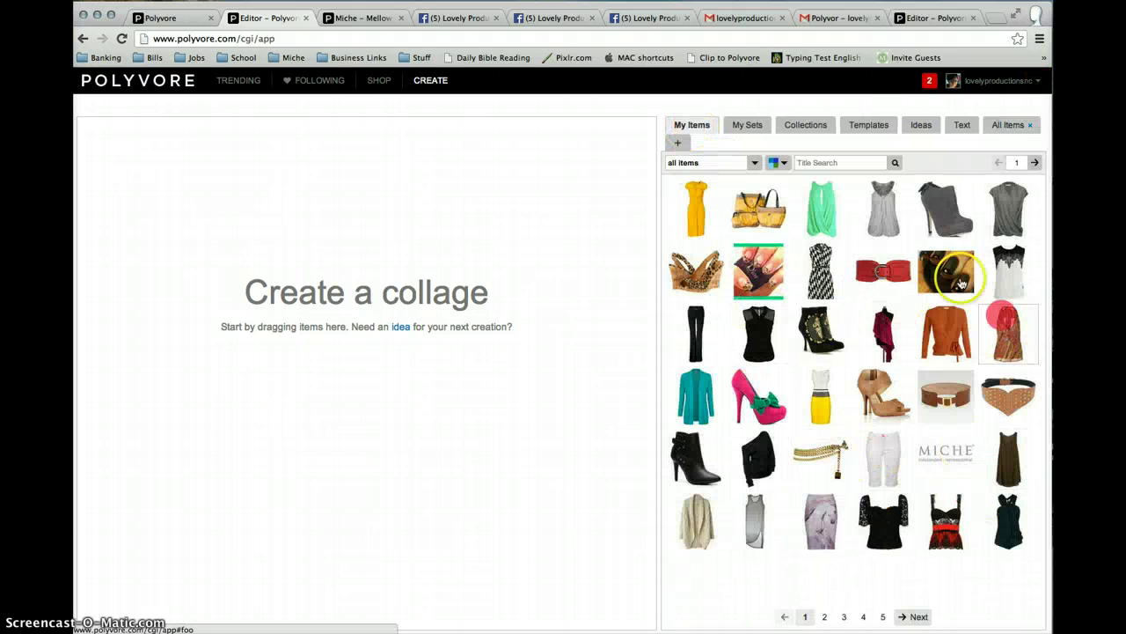
{"action": "left_click", "coordinate": [924, 283]}
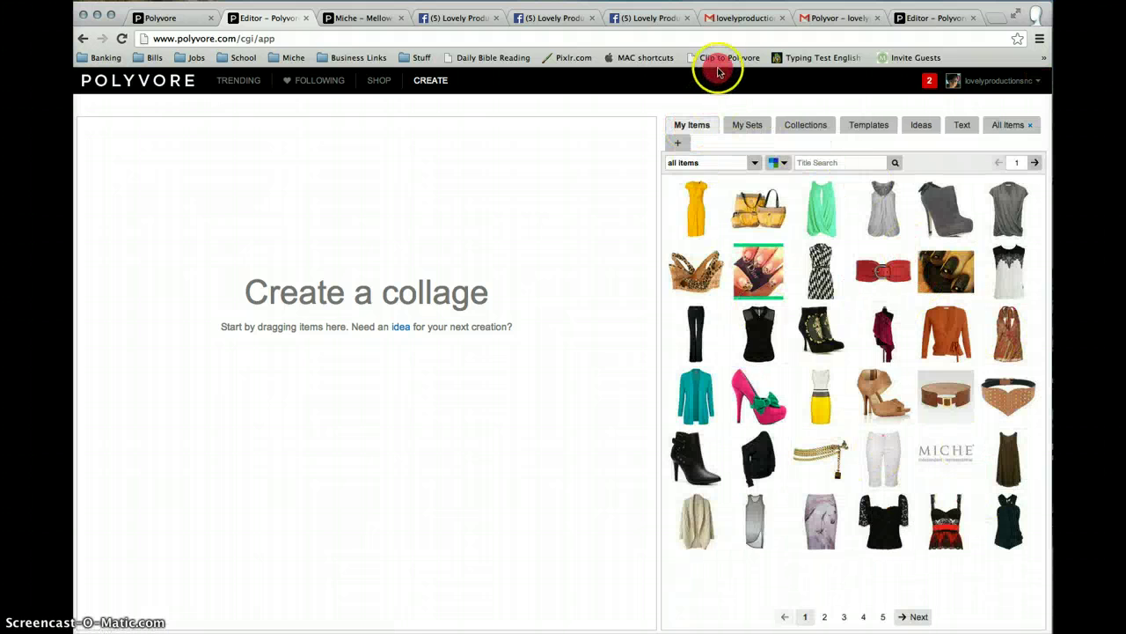
{"action": "left_click", "coordinate": [730, 58]}
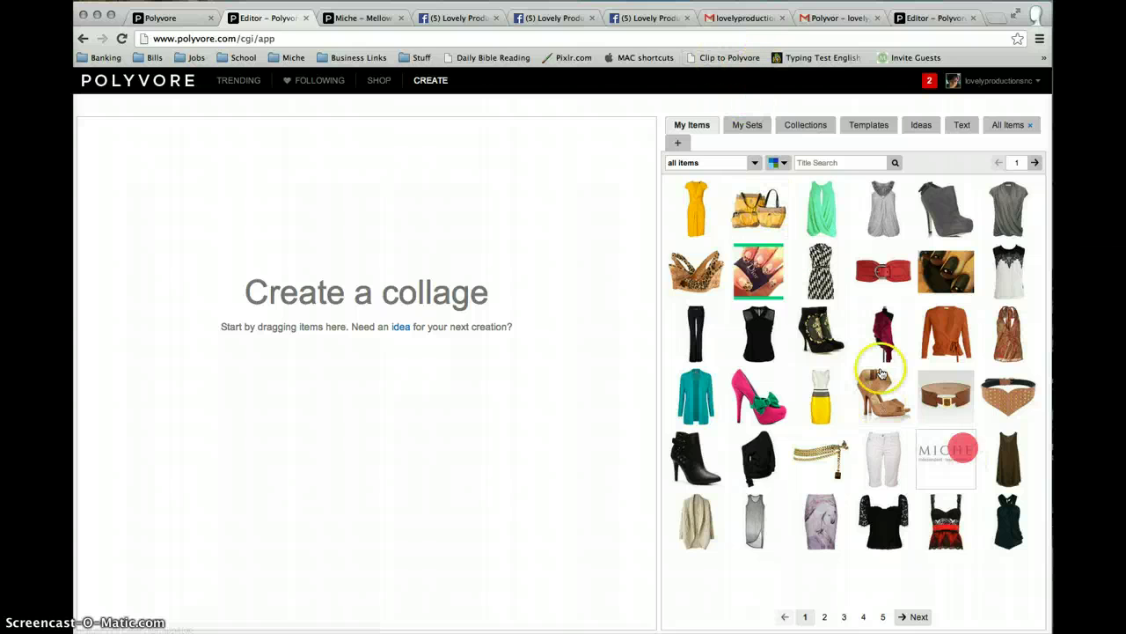
{"action": "left_click", "coordinate": [742, 130]}
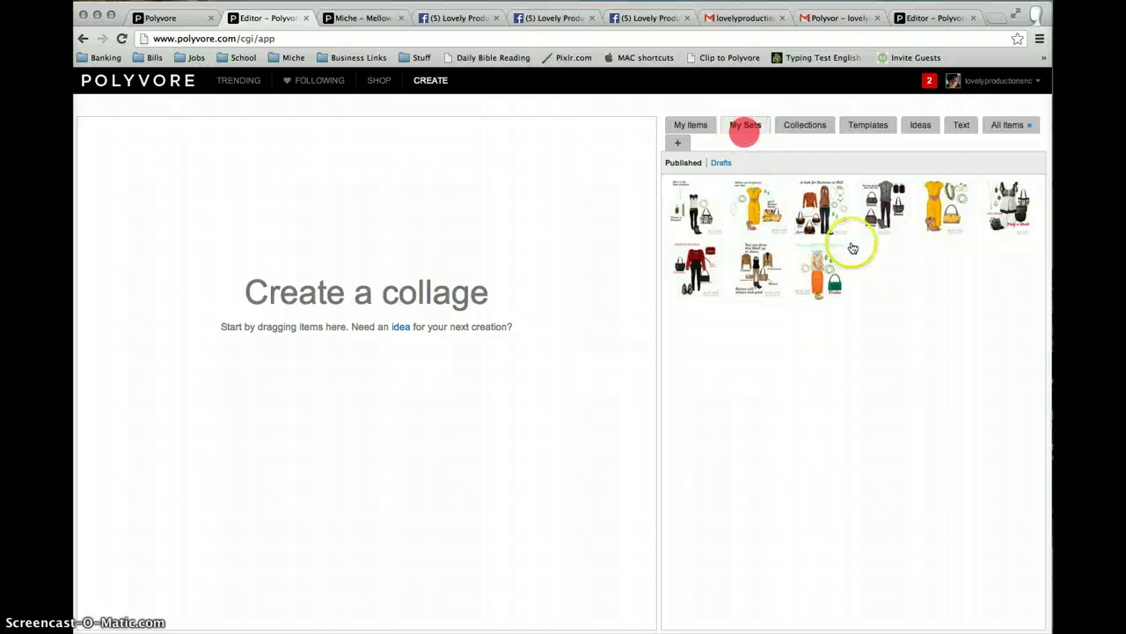
{"action": "left_click", "coordinate": [722, 258]}
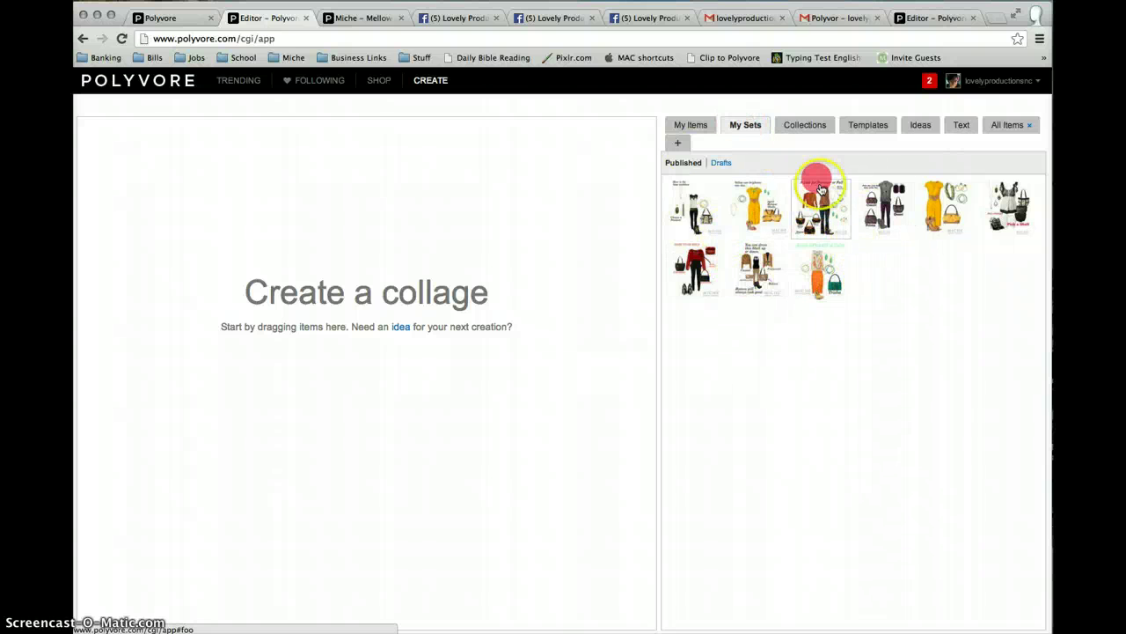
{"action": "left_click", "coordinate": [812, 127]}
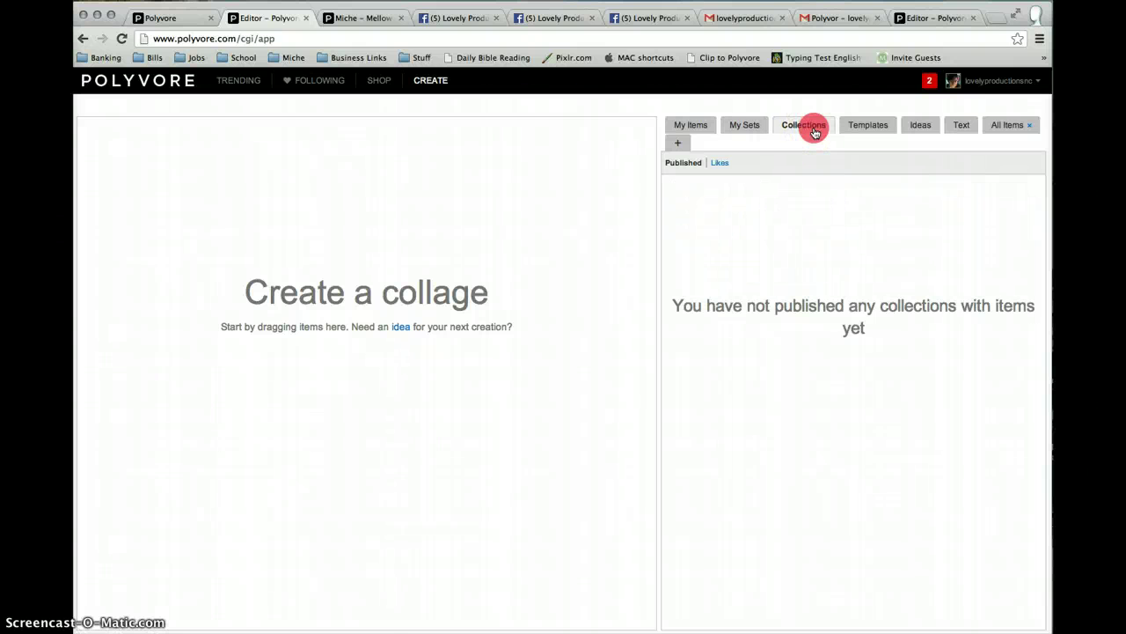
{"action": "left_click", "coordinate": [875, 131]}
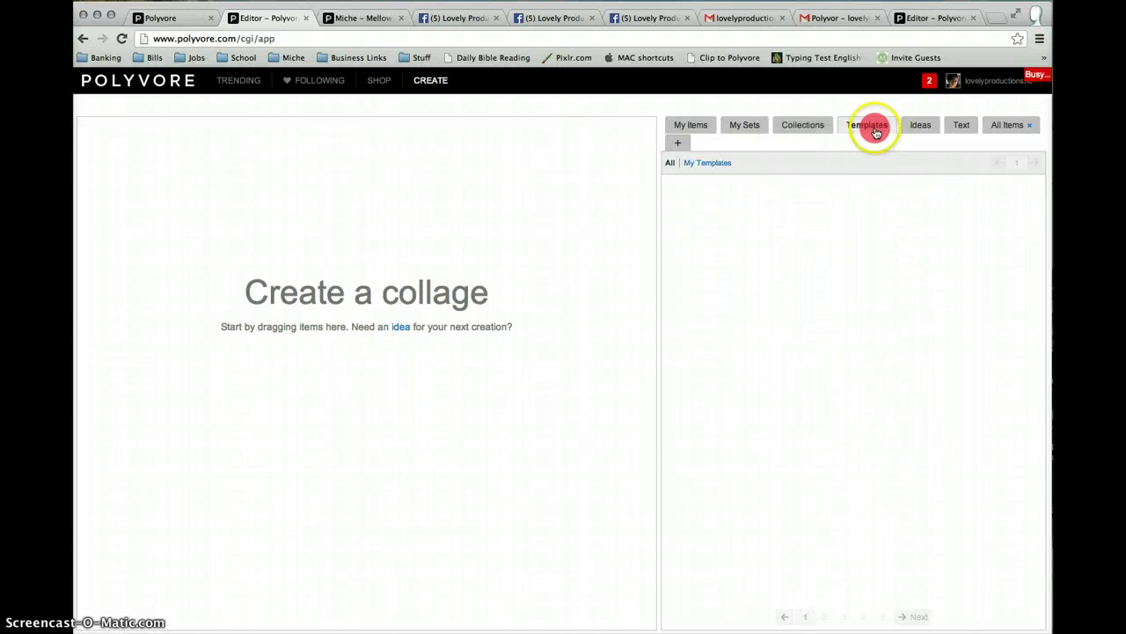
{"action": "left_click", "coordinate": [922, 129]}
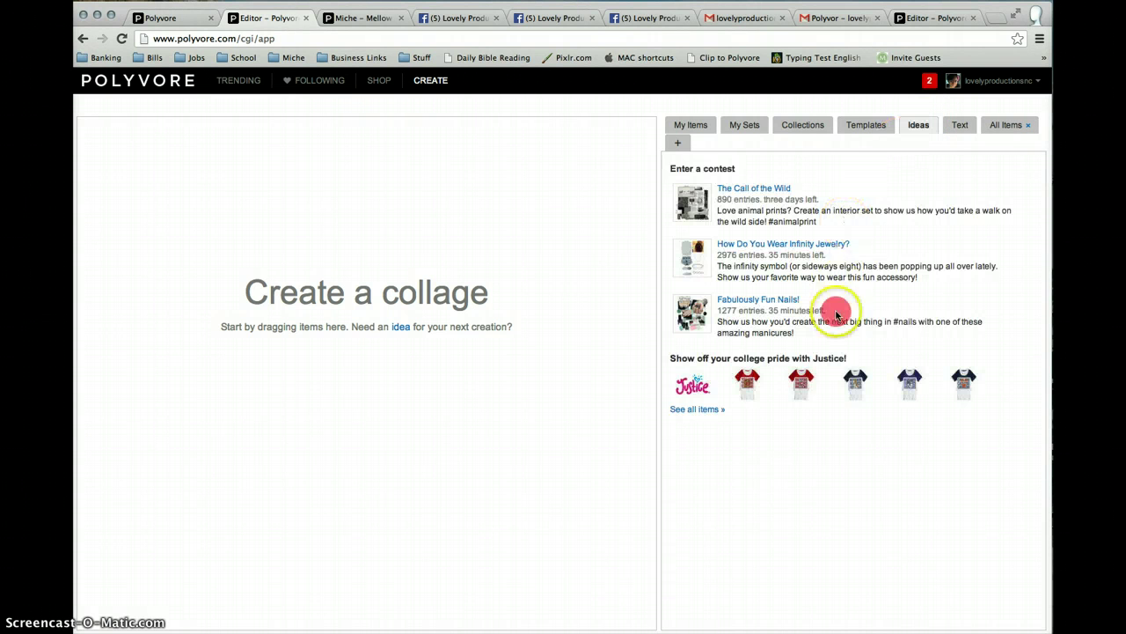
{"action": "left_click", "coordinate": [960, 128]}
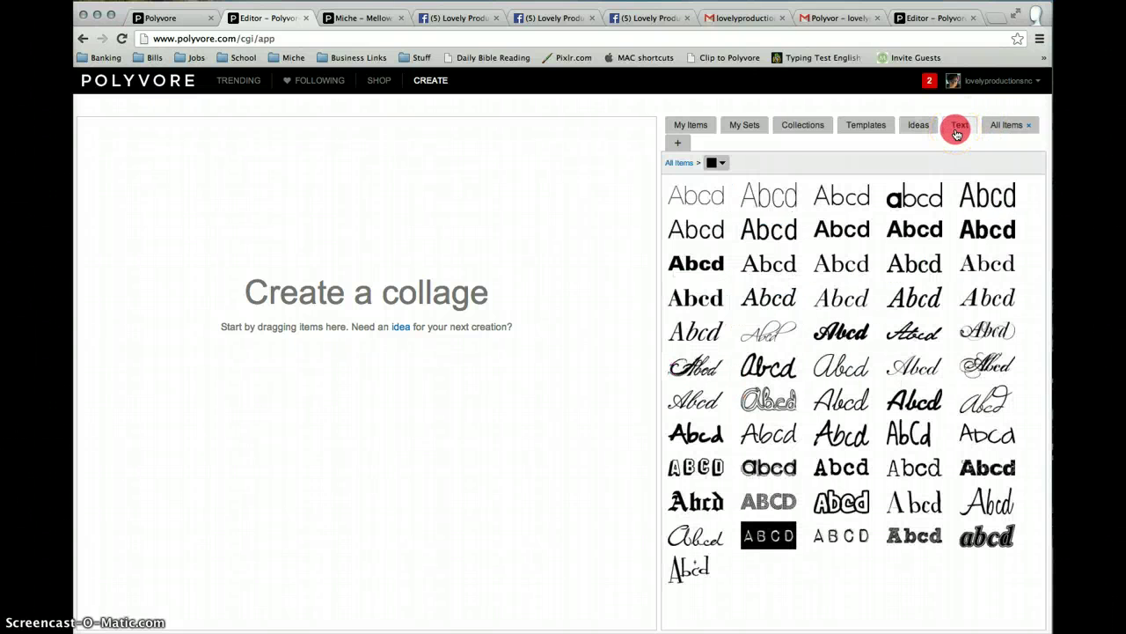
{"action": "left_click", "coordinate": [705, 132]}
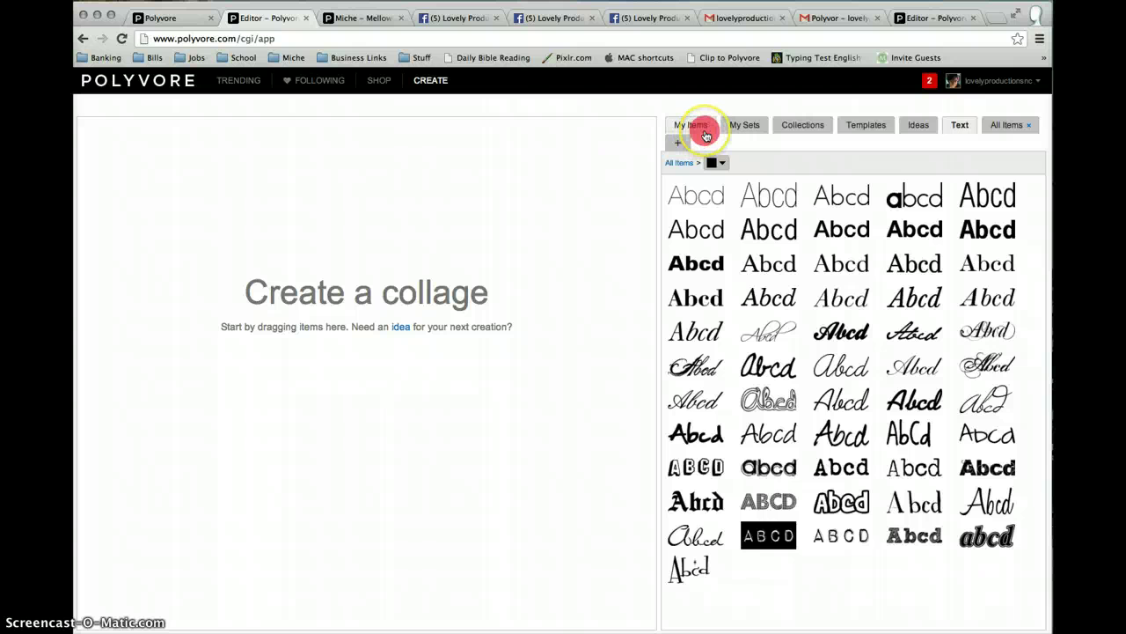
{"action": "left_click", "coordinate": [682, 131]}
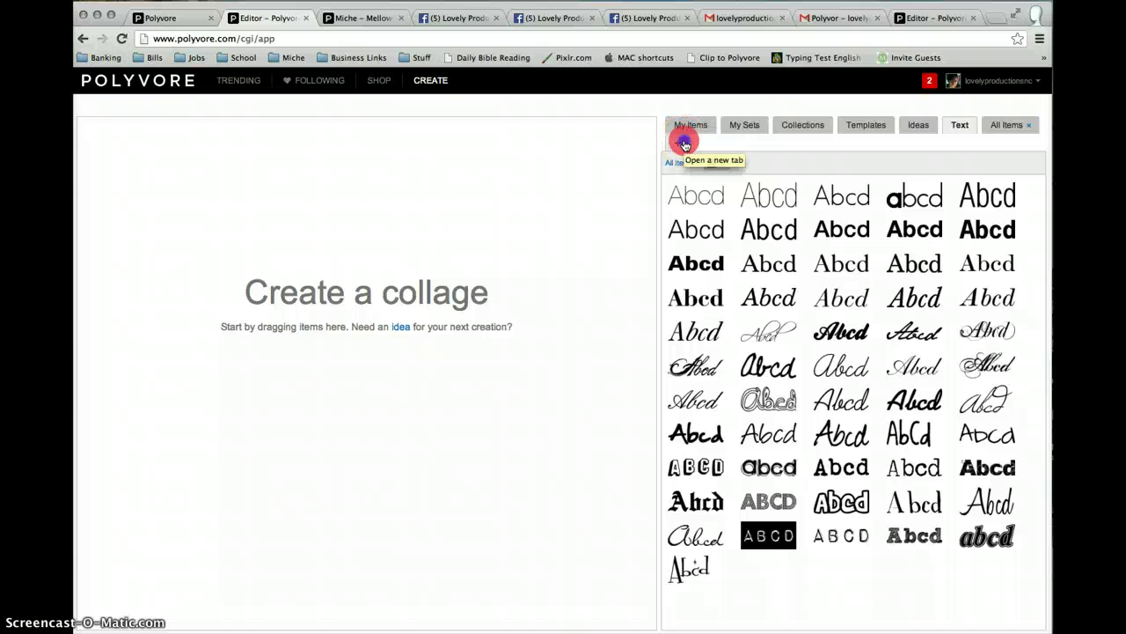
- Add a second All Items tab and search for "Miche" in the first one
{"action": "left_click", "coordinate": [677, 143]}
{"action": "left_click", "coordinate": [1008, 126]}
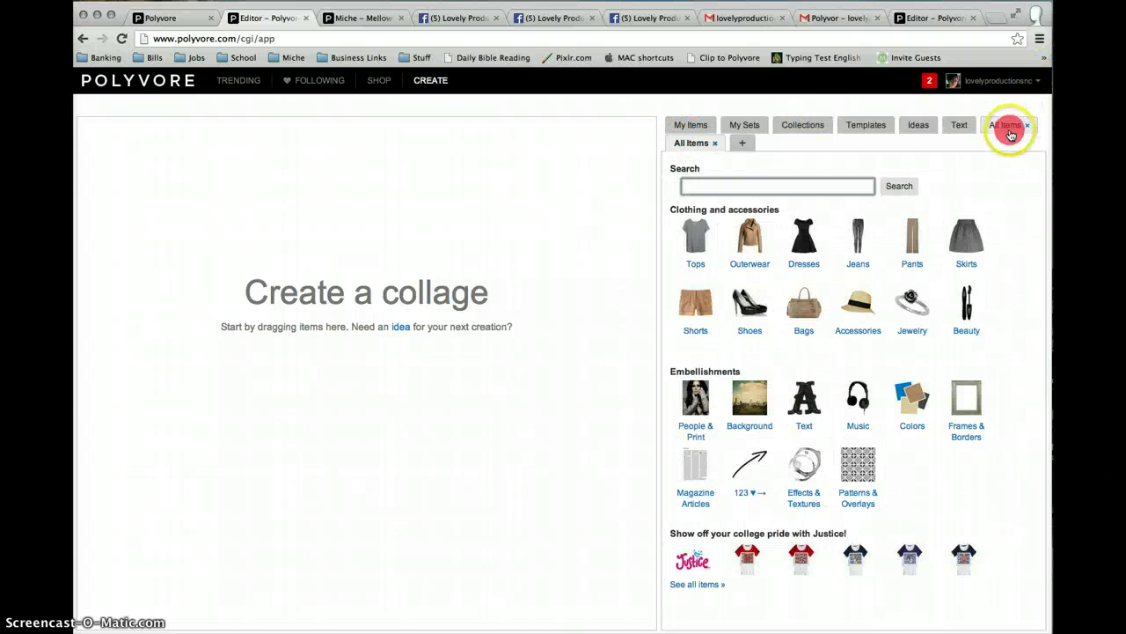
{"action": "left_click", "coordinate": [842, 212]}
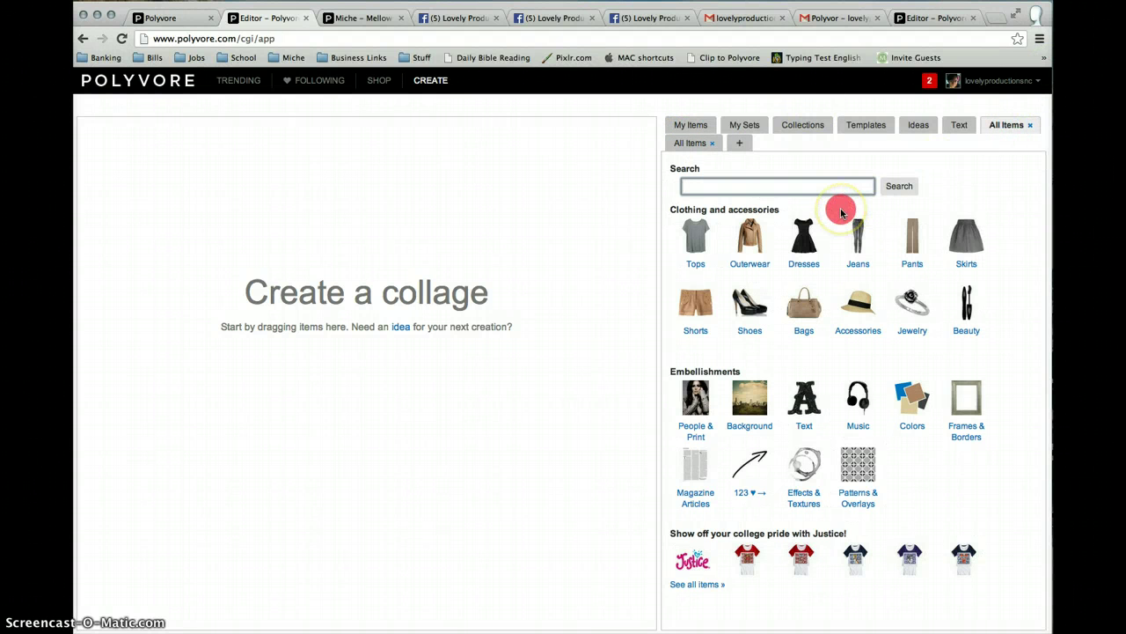
{"action": "type", "text": "iche"}
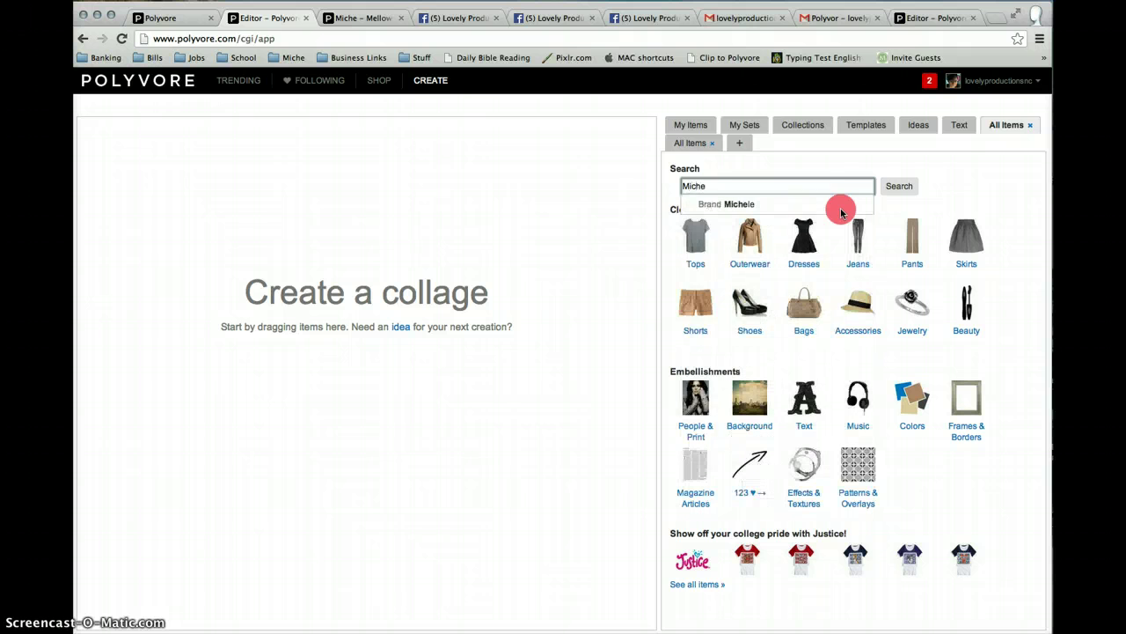
{"action": "left_click", "coordinate": [841, 212]}
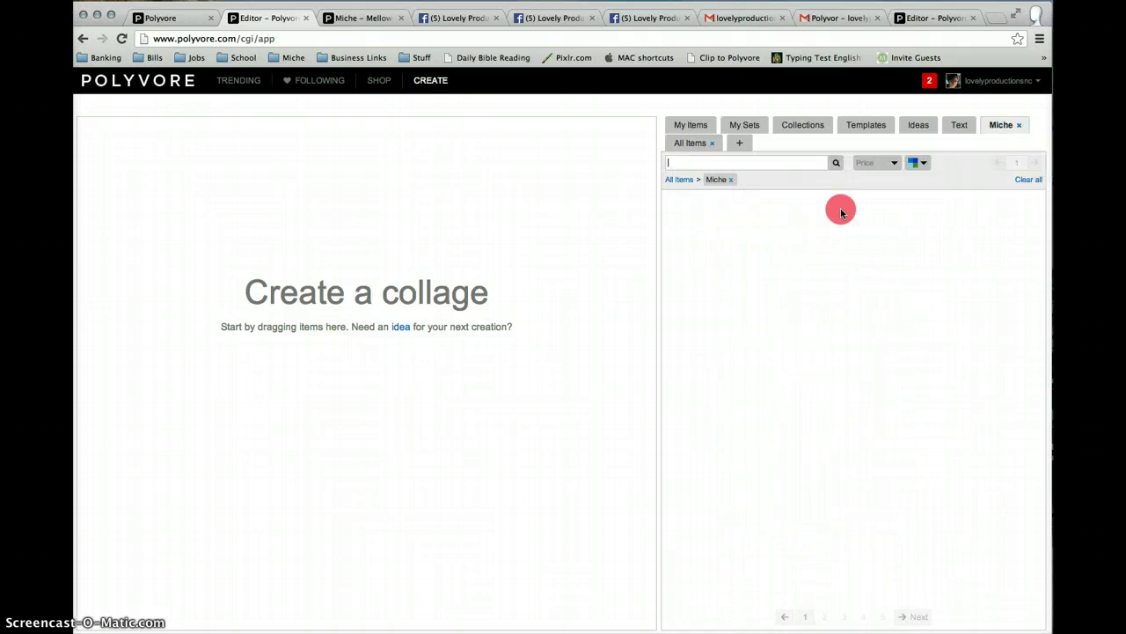
- Search for "Miche Jewelry" in the second All Items tab and add another blank All Items tab
{"action": "left_click", "coordinate": [696, 148]}
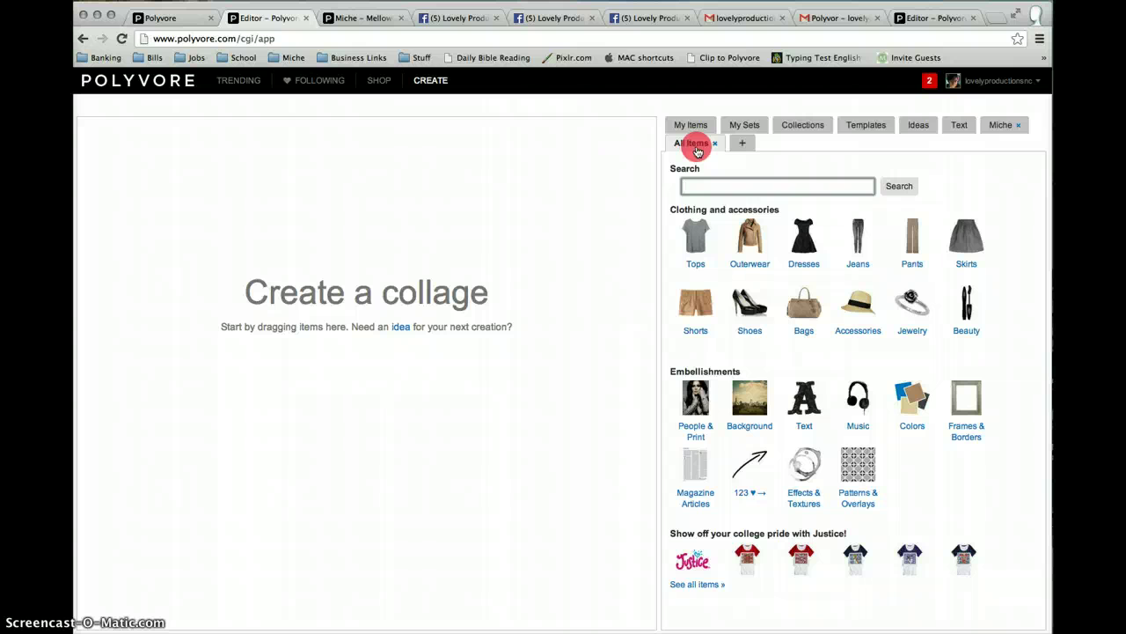
{"action": "type", "text": "Miche Jewelry"}
{"action": "key", "text": "Return"}
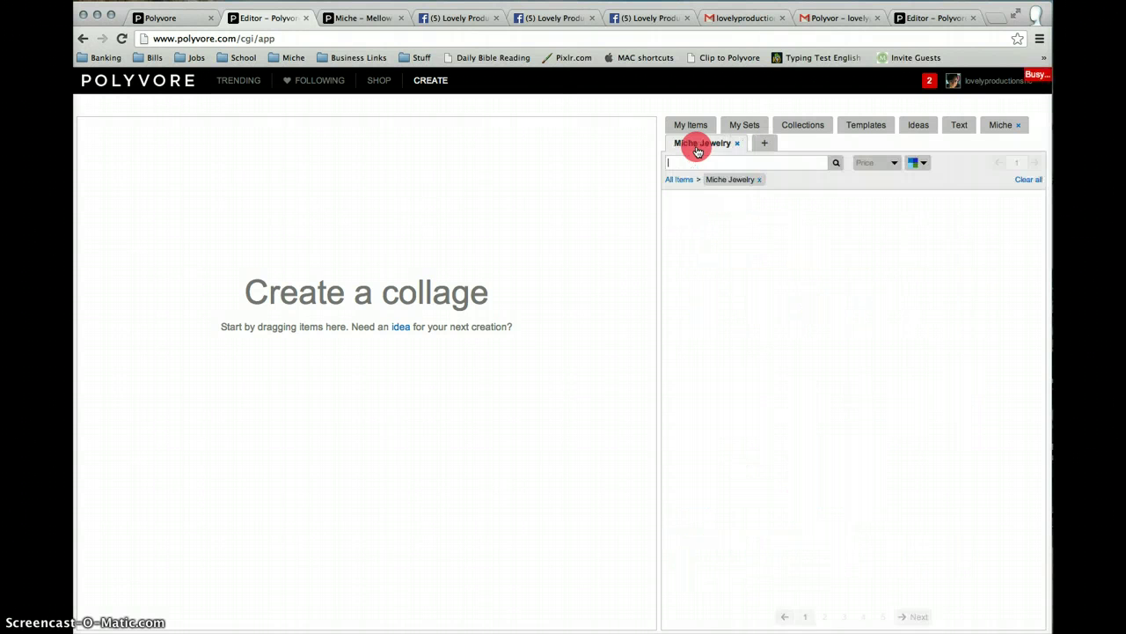
{"action": "left_click", "coordinate": [763, 145]}
{"action": "left_click", "coordinate": [754, 185]}
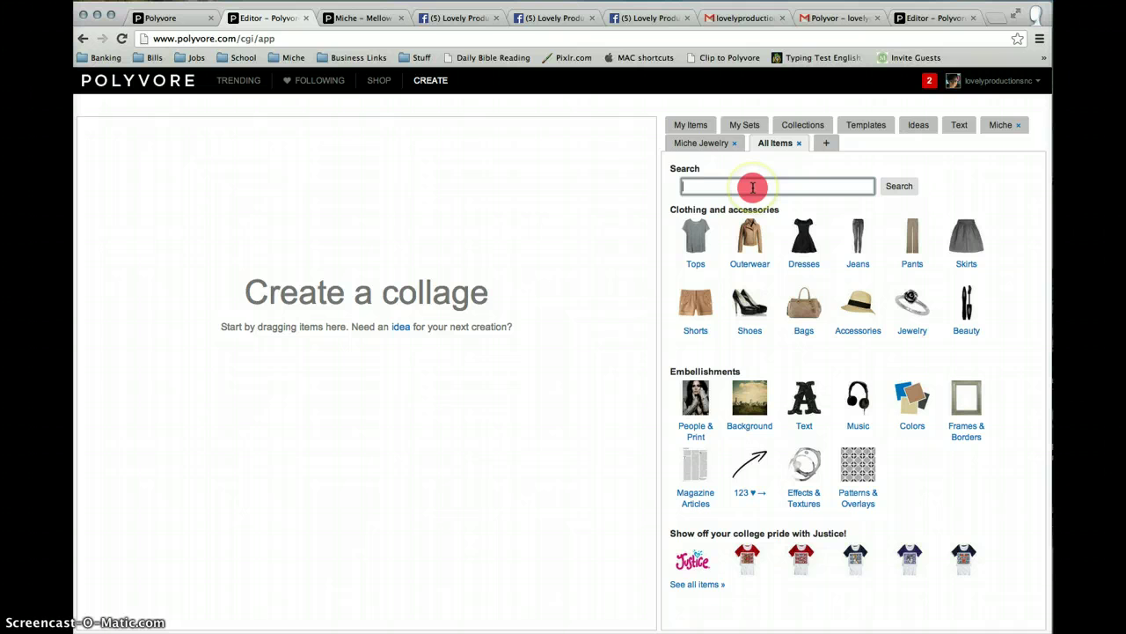
- Place the yellow handbag with tan trim from the Miche results onto the collage, slightly below the canvas centre
{"action": "left_click", "coordinate": [998, 126]}
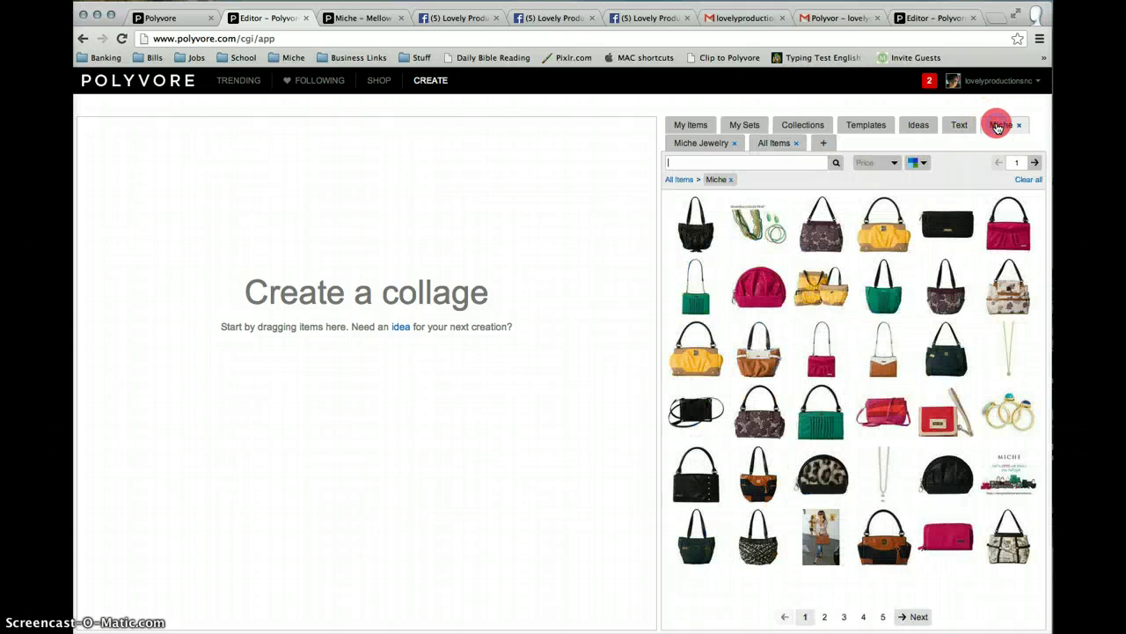
{"action": "left_click", "coordinate": [889, 222]}
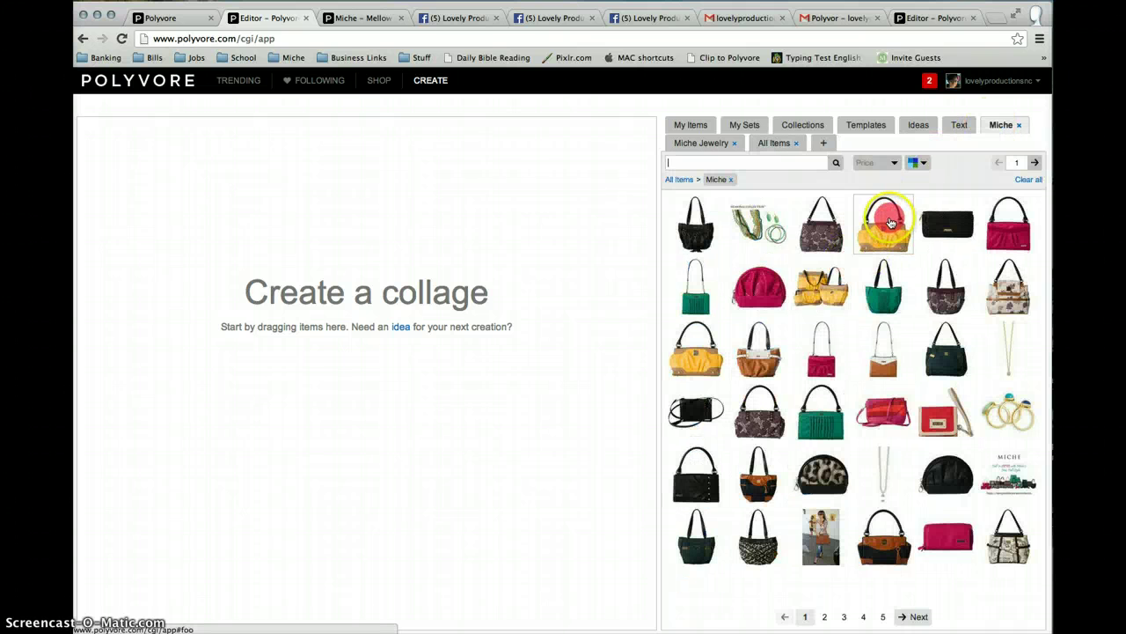
{"action": "left_click_drag", "start_coordinate": [889, 221], "coordinate": [452, 414]}
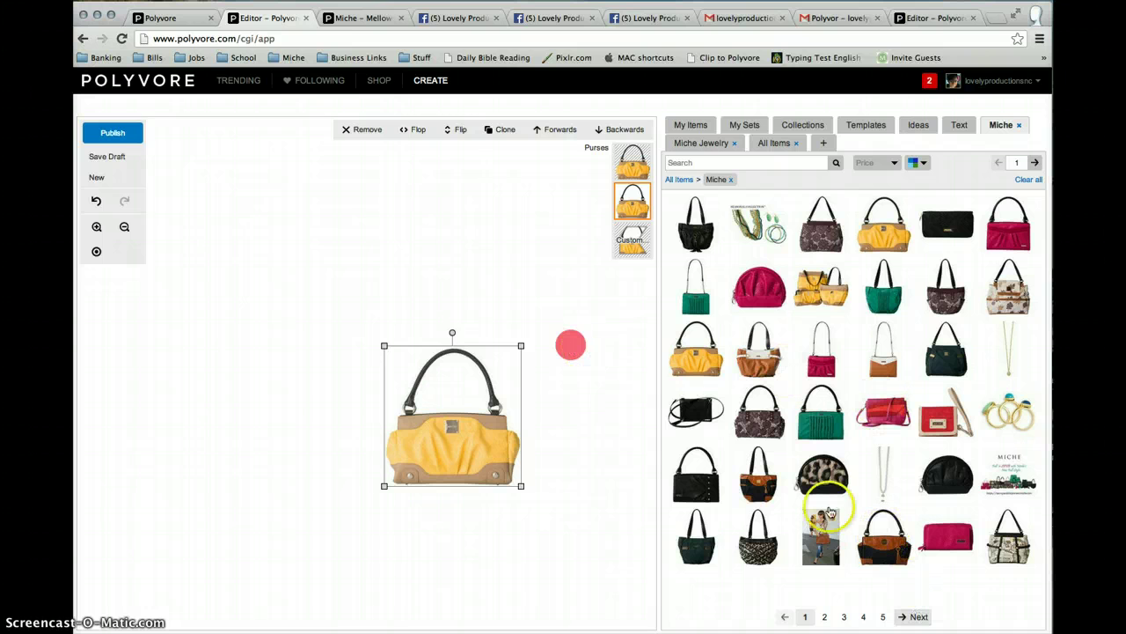
{"action": "left_click", "coordinate": [610, 376]}
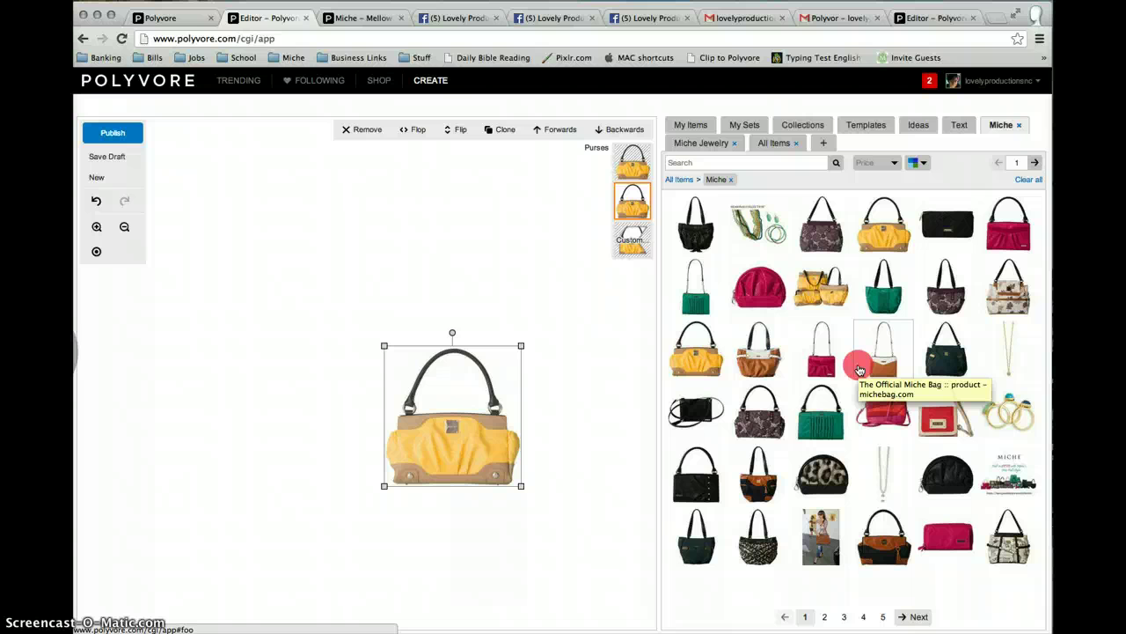
{"action": "left_click", "coordinate": [1033, 162]}
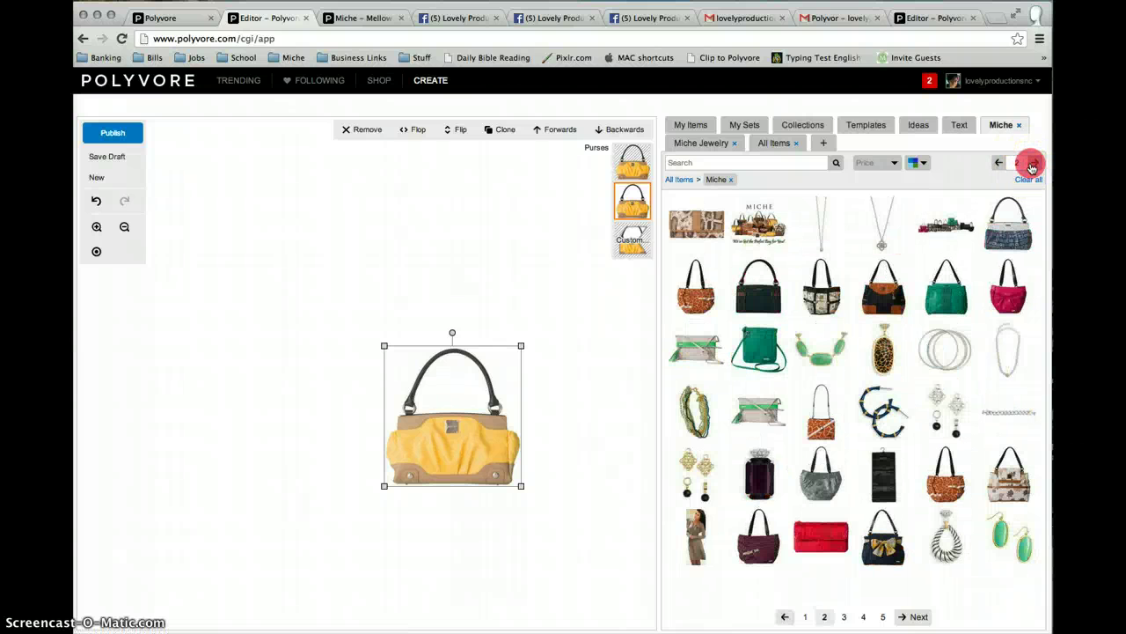
{"action": "left_click", "coordinate": [785, 616]}
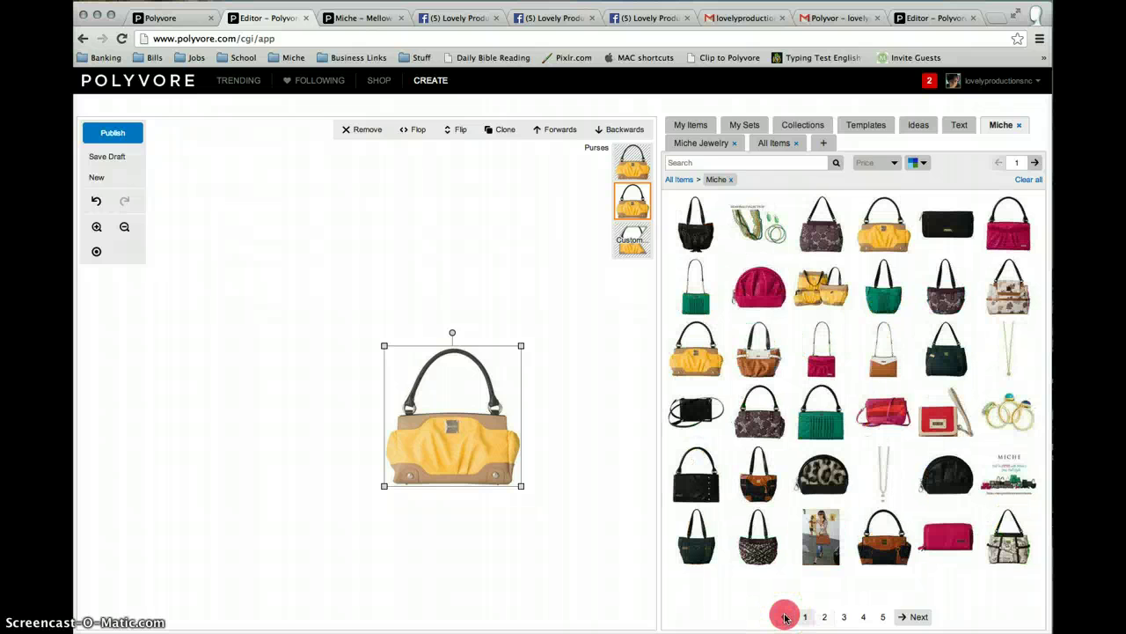
- Add the unframed Miche independent representative logo from My Items and place it in the bottom-right corner of the collage
{"action": "left_click", "coordinate": [692, 129]}
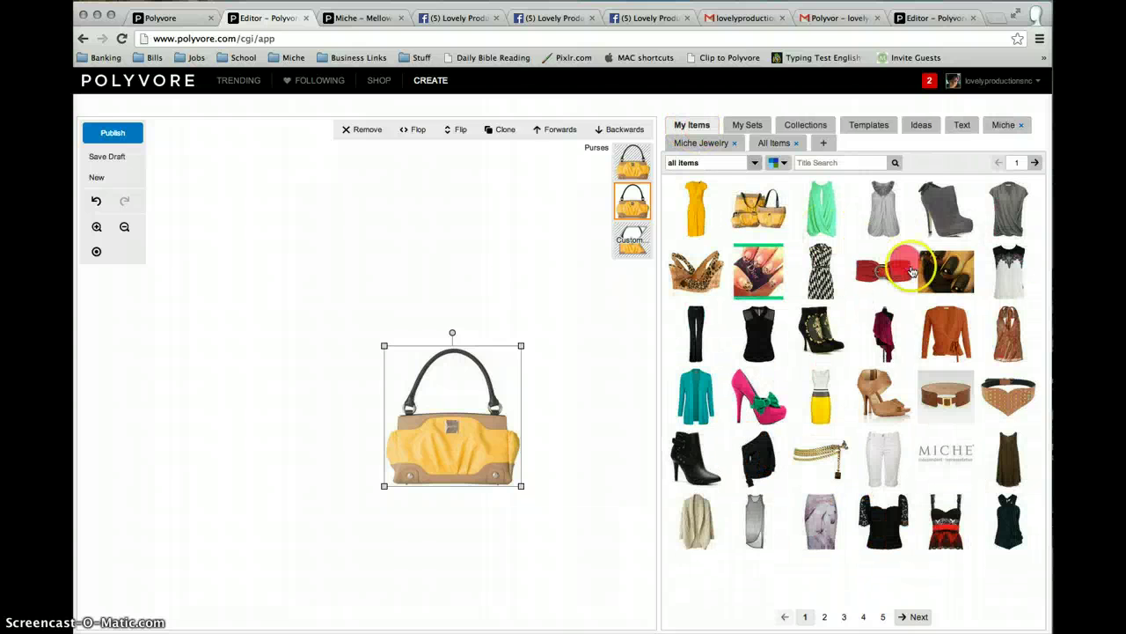
{"action": "left_click", "coordinate": [935, 455]}
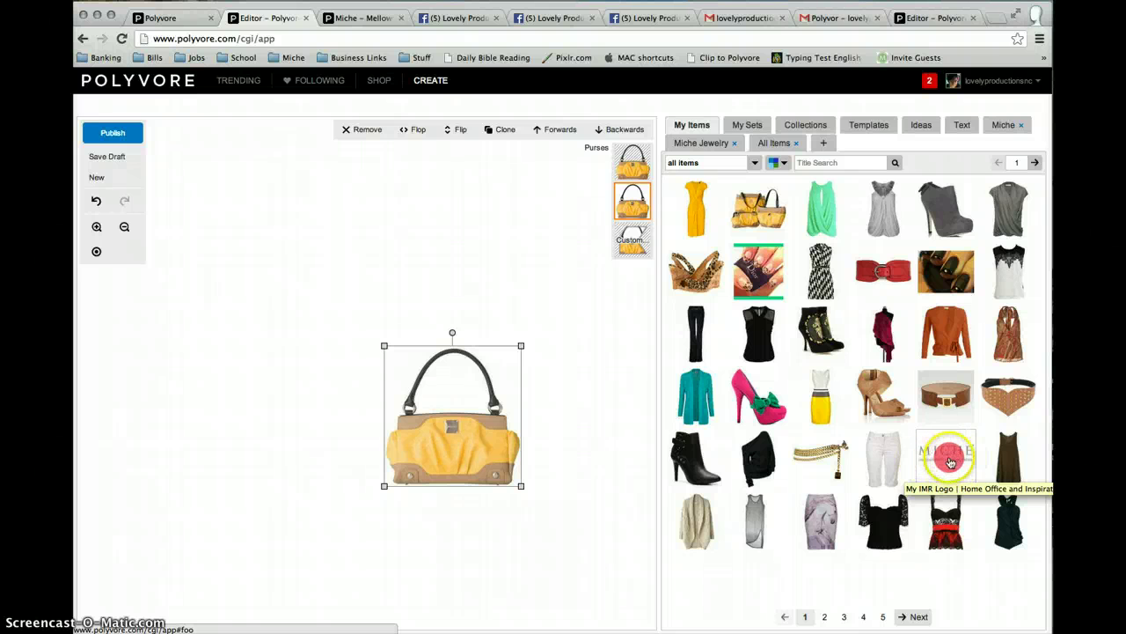
{"action": "left_click", "coordinate": [950, 461]}
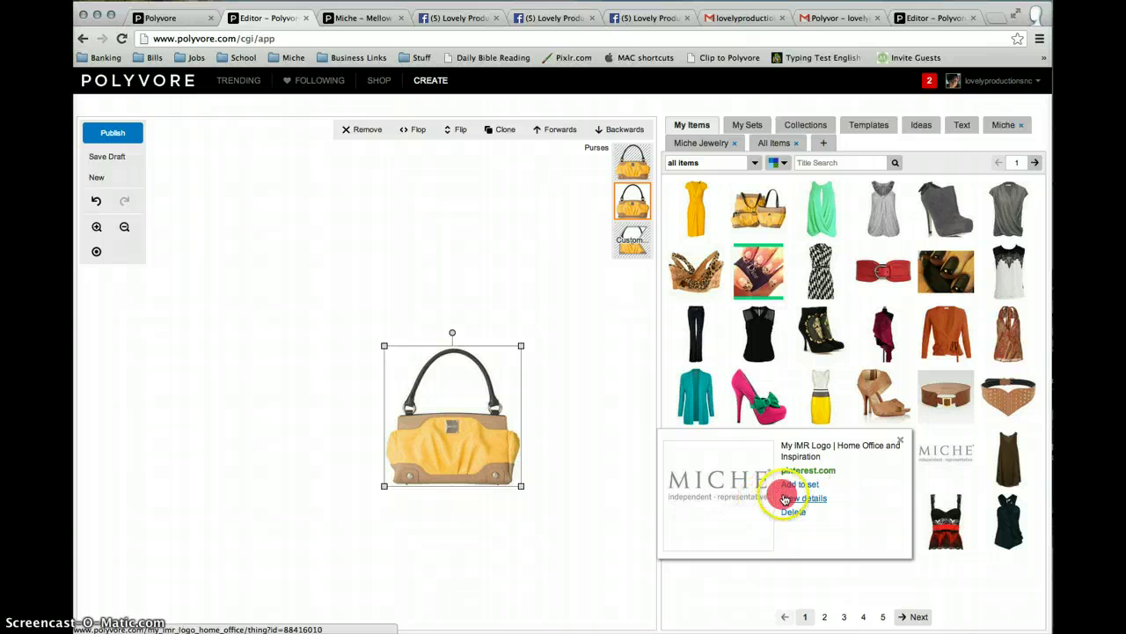
{"action": "left_click", "coordinate": [792, 485]}
{"action": "left_click_drag", "start_coordinate": [317, 354], "coordinate": [533, 602]}
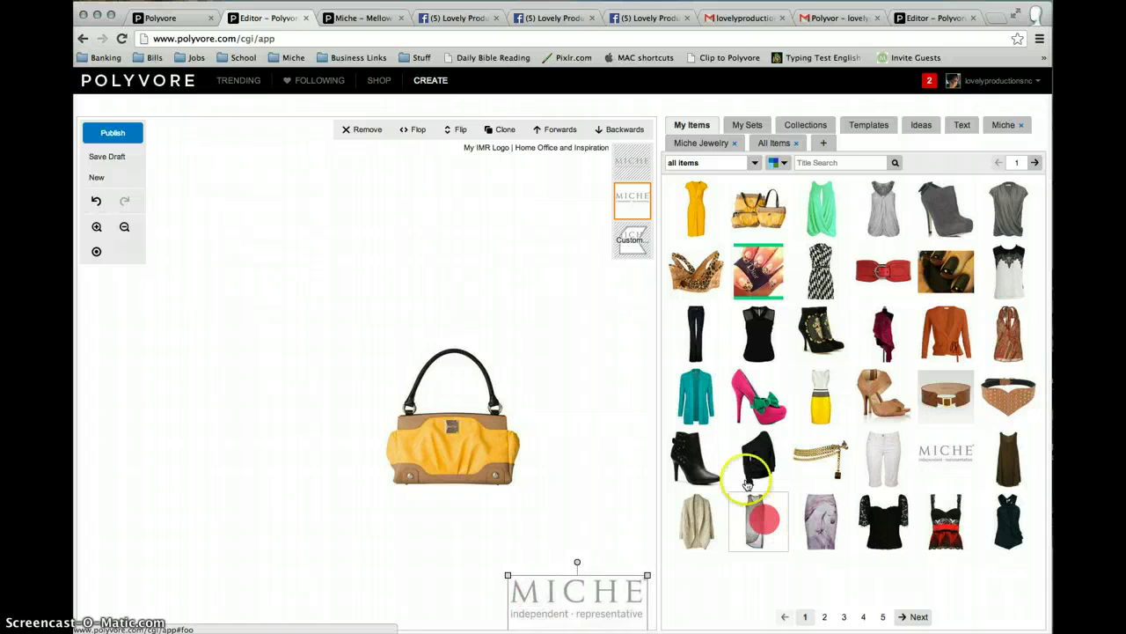
{"action": "left_click", "coordinate": [578, 427]}
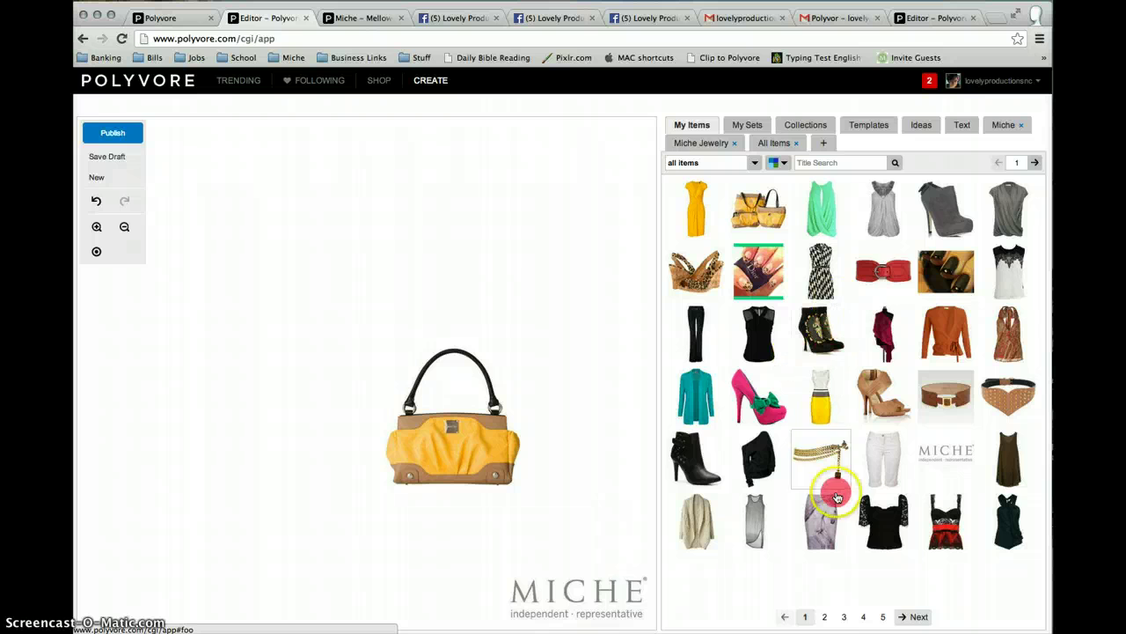
- Try out the framed Miche logo from page 3 of My Items above the handbag and remove it from the collage
{"action": "left_click", "coordinate": [914, 618]}
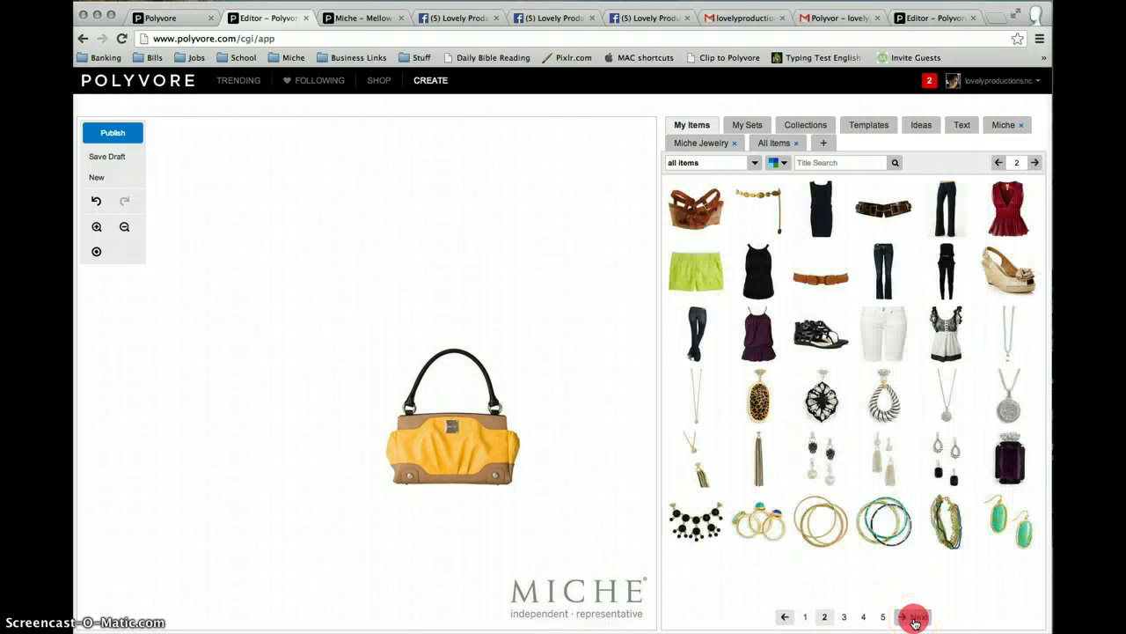
{"action": "left_click", "coordinate": [915, 618]}
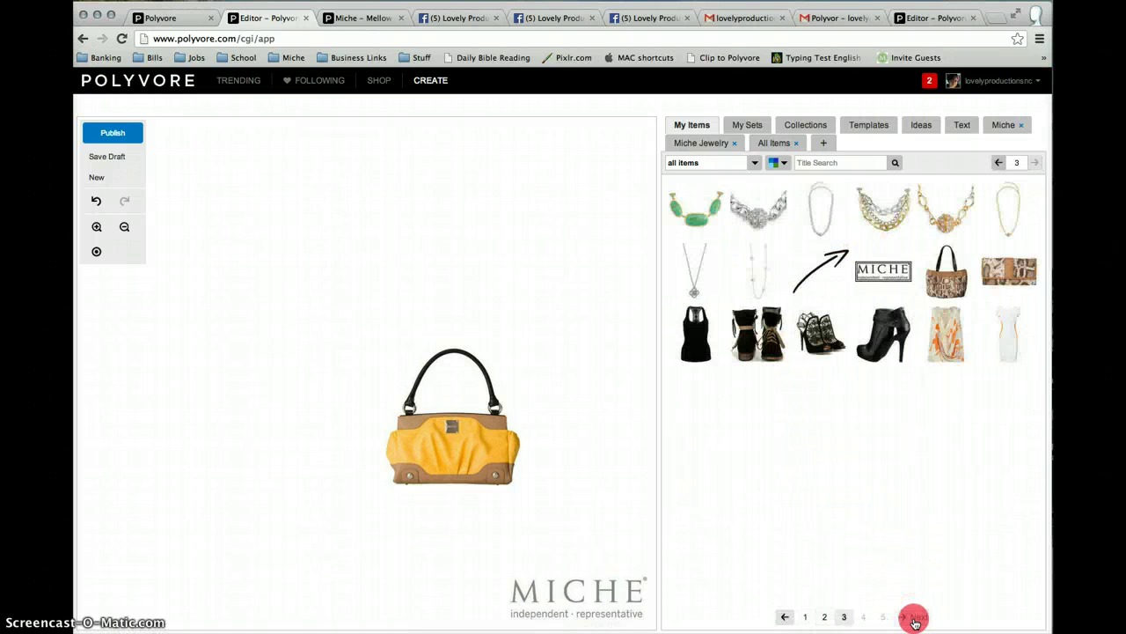
{"action": "left_click_drag", "start_coordinate": [881, 268], "coordinate": [378, 232]}
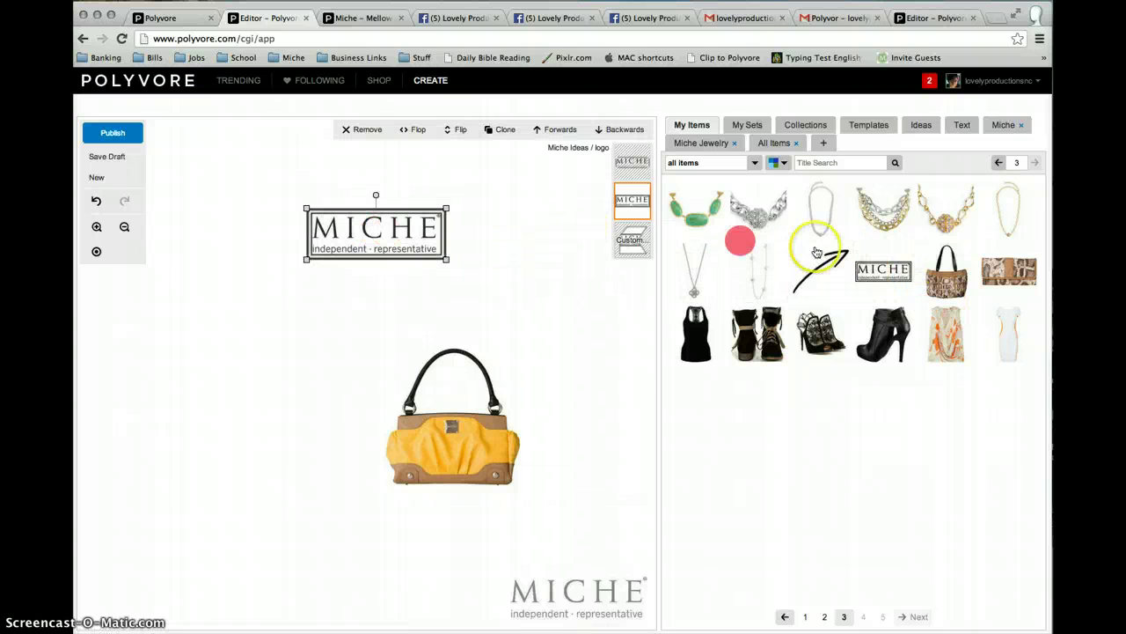
{"action": "mouse_move", "coordinate": [875, 275]}
{"action": "left_click", "coordinate": [730, 287]}
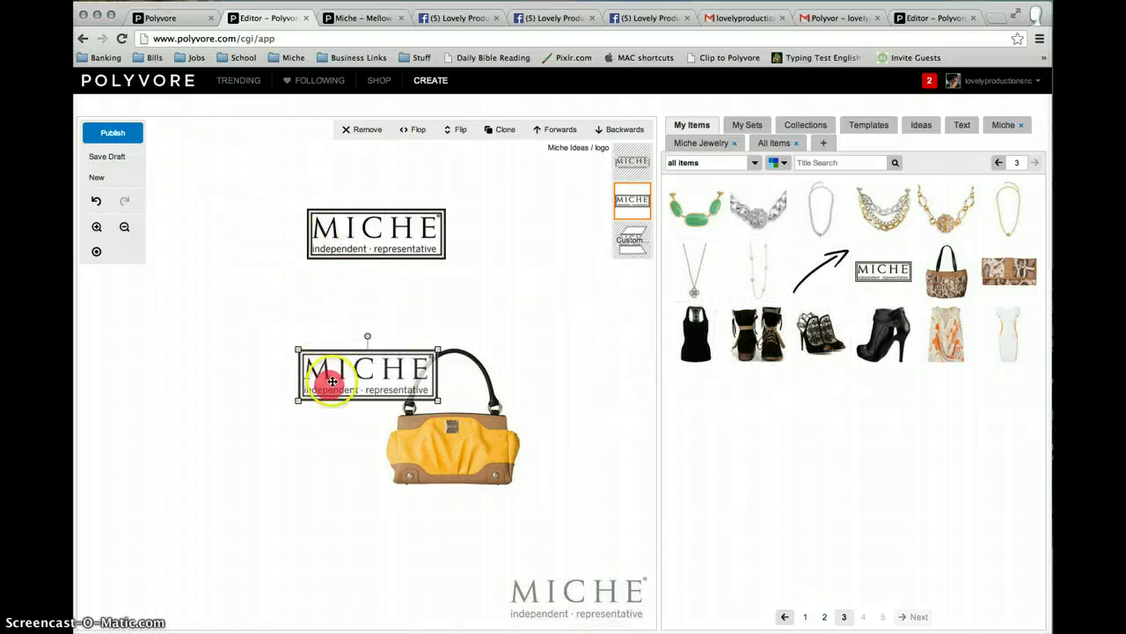
{"action": "left_click_drag", "start_coordinate": [333, 380], "coordinate": [357, 238]}
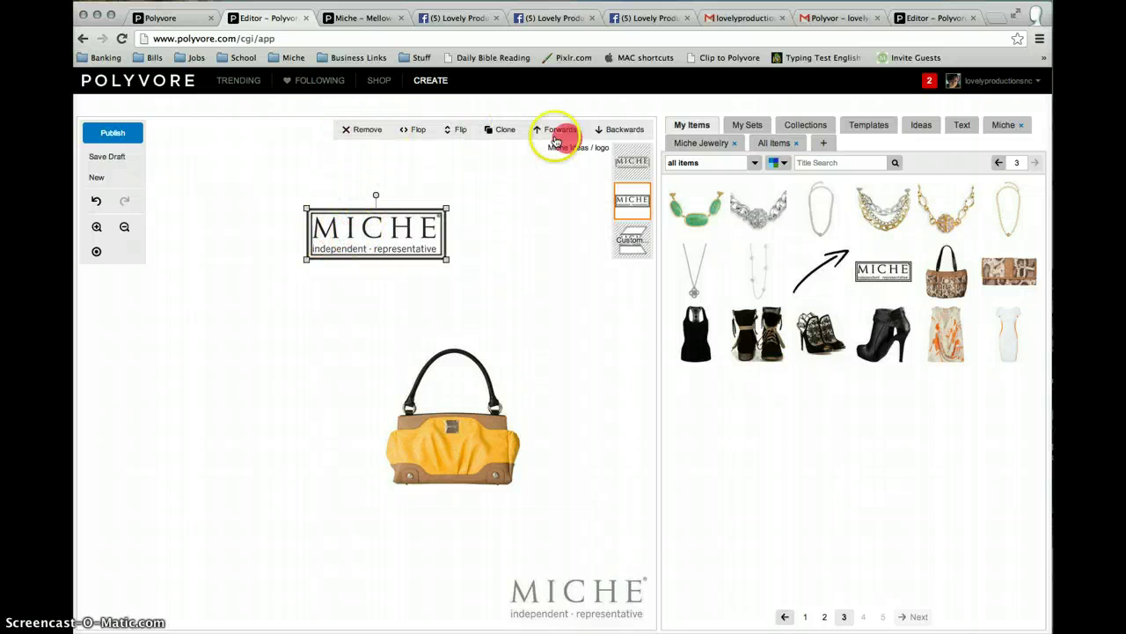
{"action": "left_click", "coordinate": [624, 131]}
{"action": "left_click", "coordinate": [343, 130]}
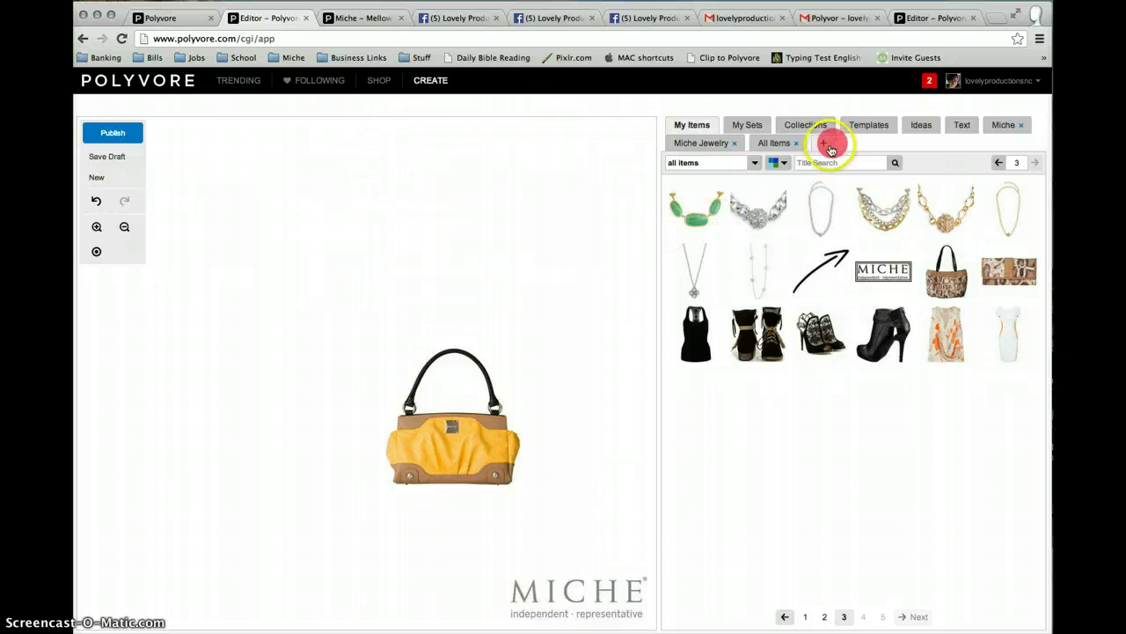
- Show the Dresses category in the blank All Items tab and filter it by yellow
{"action": "left_click", "coordinate": [780, 149]}
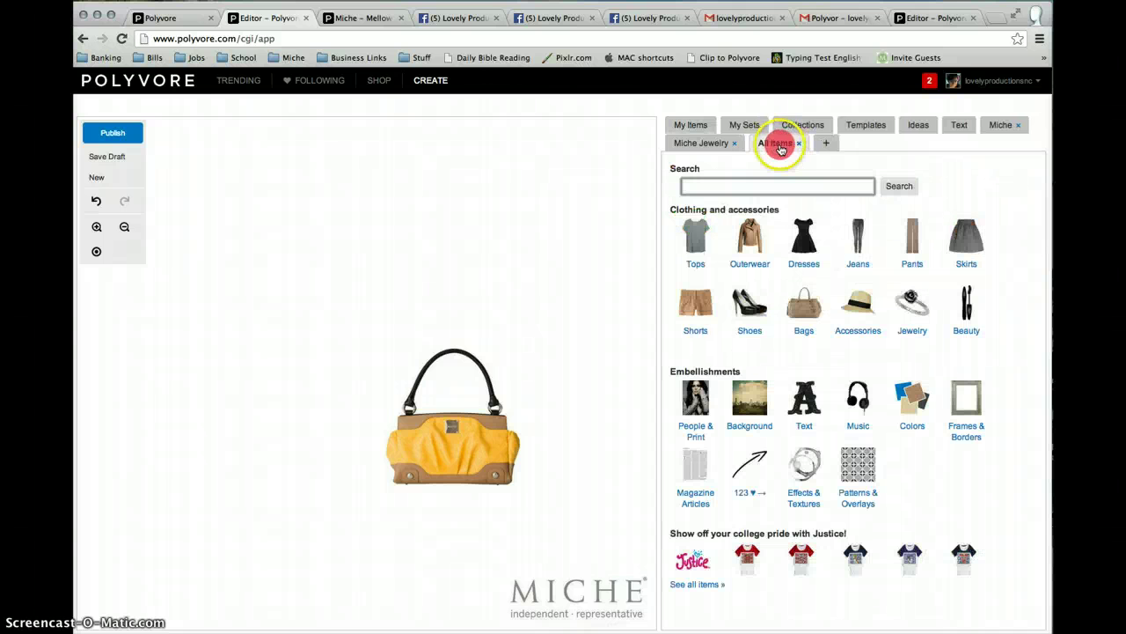
{"action": "left_click", "coordinate": [771, 186]}
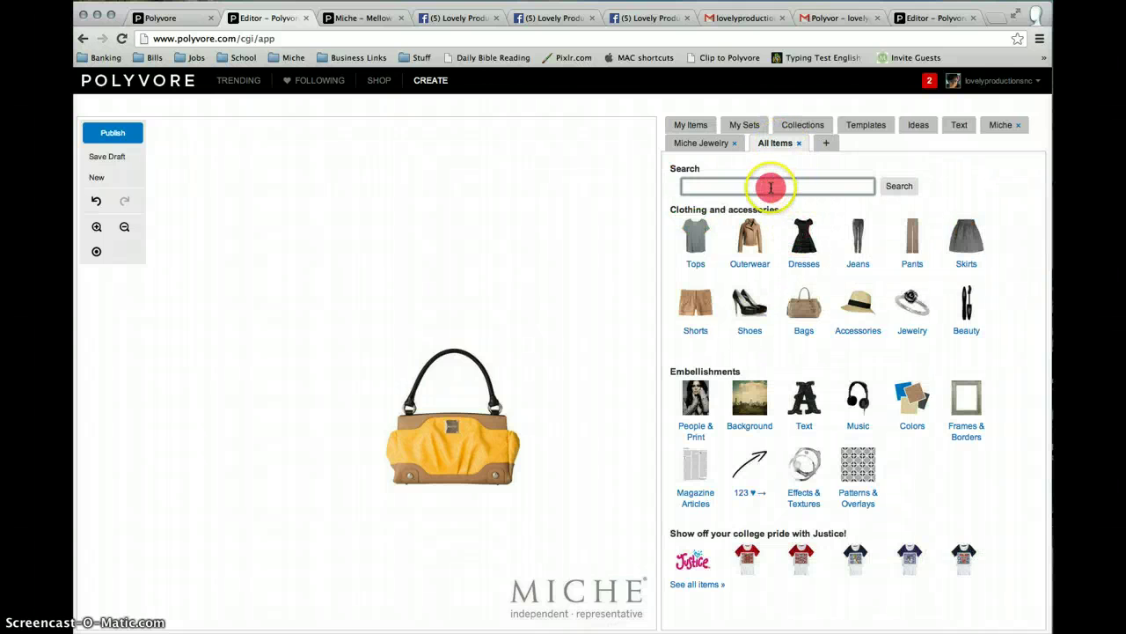
{"action": "left_click", "coordinate": [802, 246]}
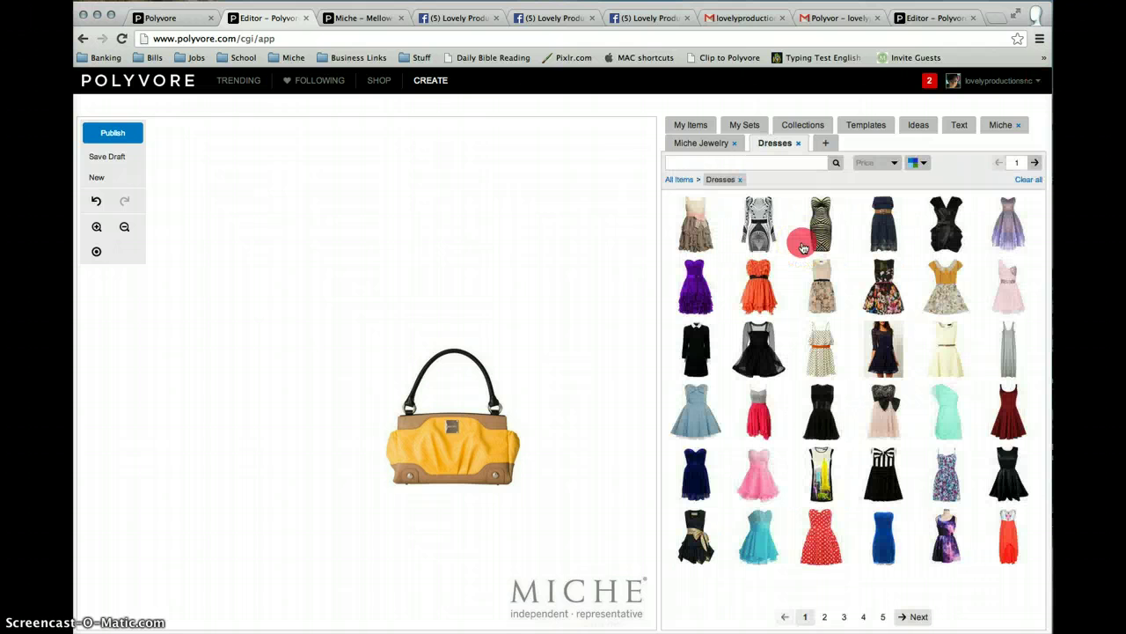
{"action": "left_click", "coordinate": [918, 164]}
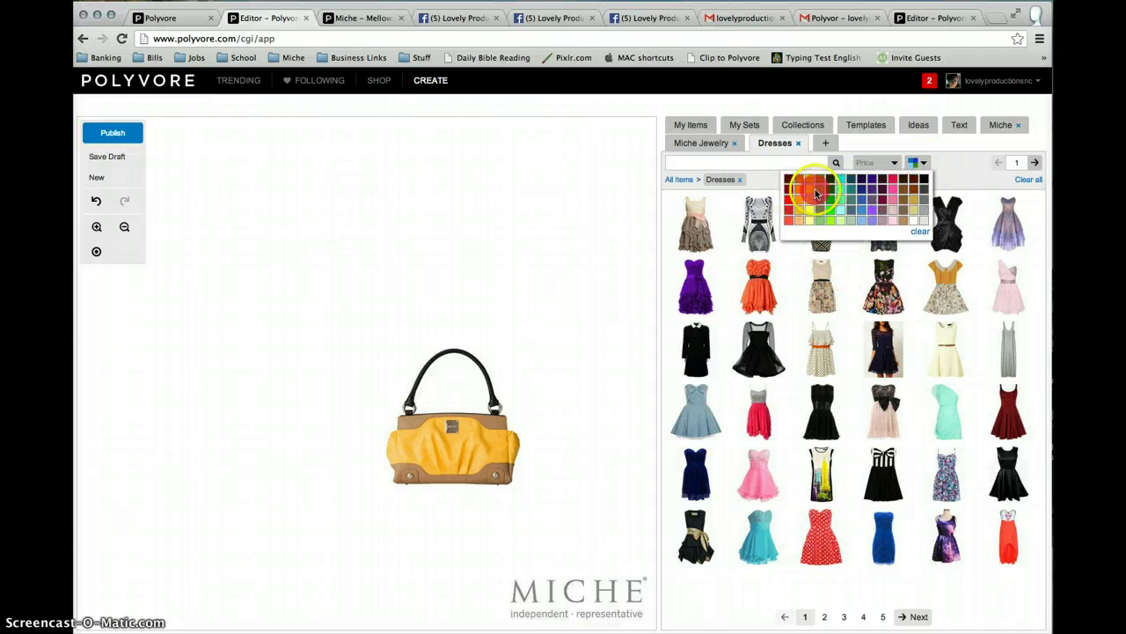
{"action": "left_click", "coordinate": [814, 195]}
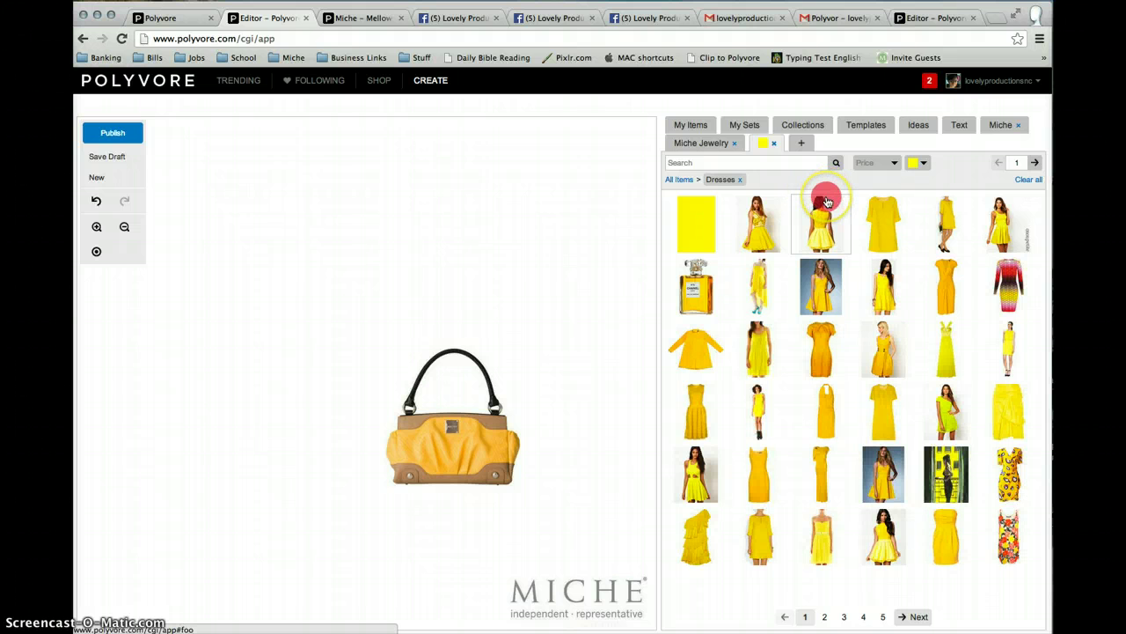
- Preview the ISSA Saffron Yellow Cap Sleeve Jersey Dress, look for it on the first page of My Items, and return to the yellow dresses
{"action": "left_click", "coordinate": [947, 294]}
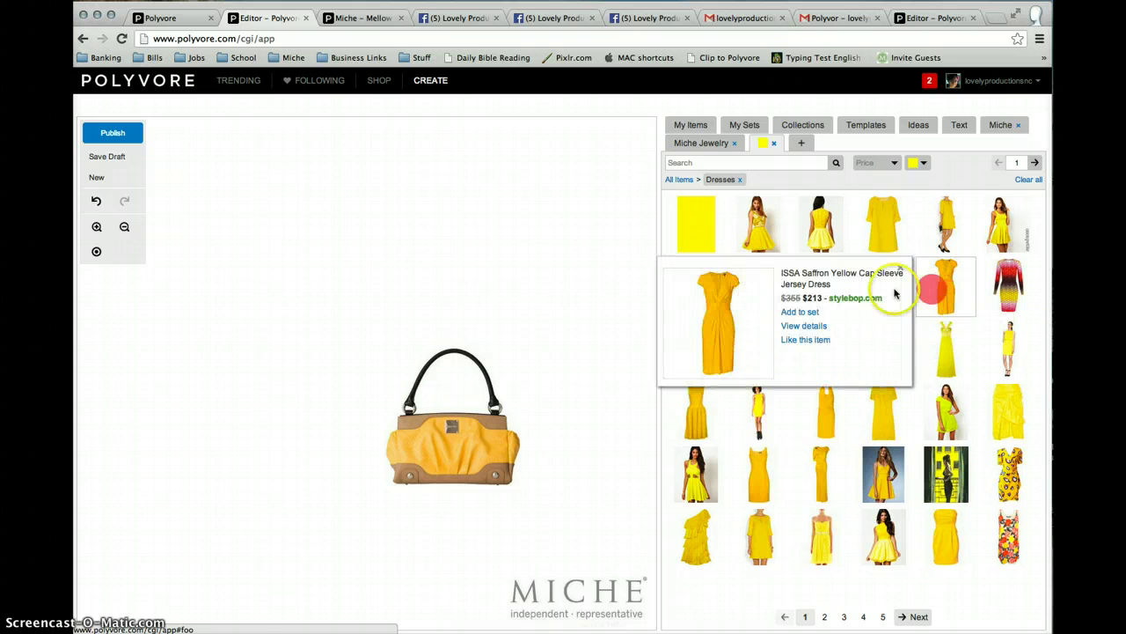
{"action": "left_click", "coordinate": [815, 342]}
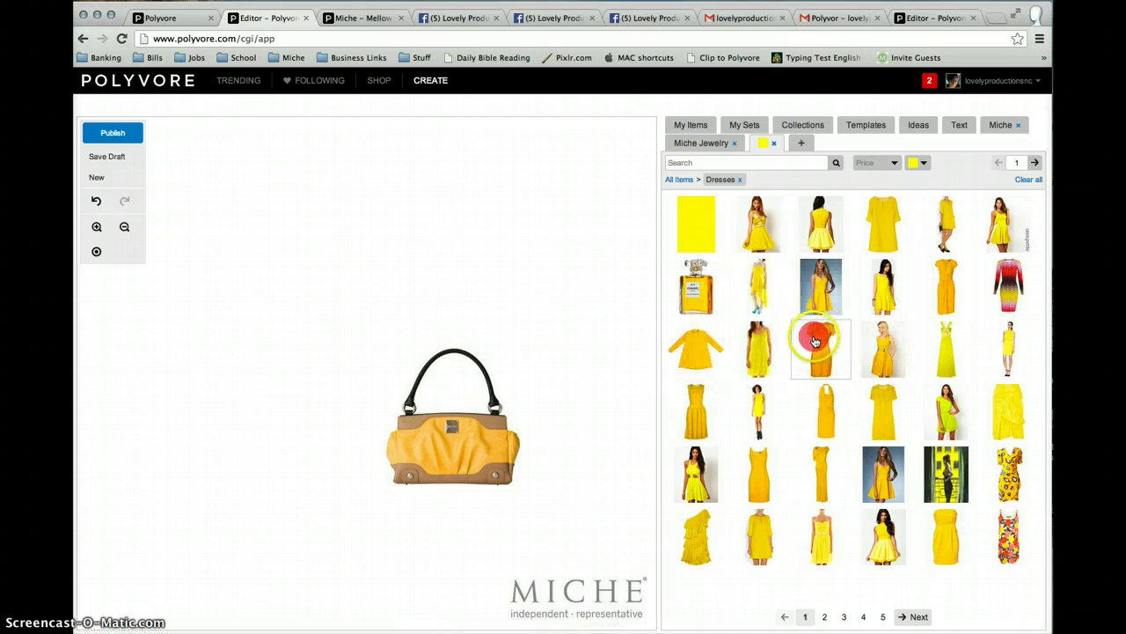
{"action": "left_click", "coordinate": [693, 124]}
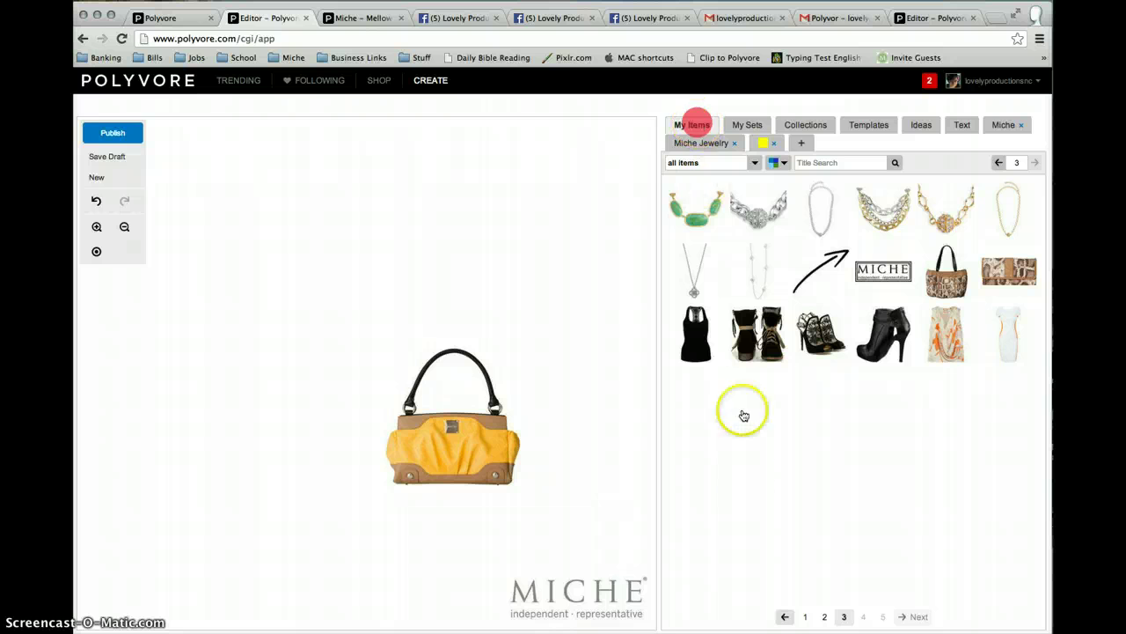
{"action": "left_click", "coordinate": [801, 618]}
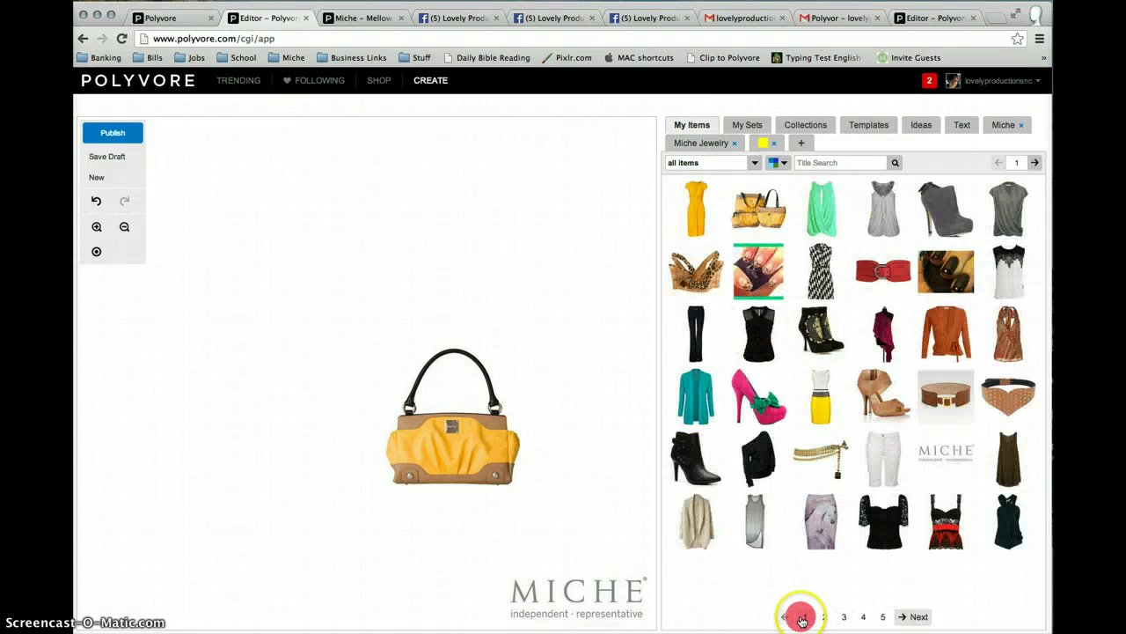
{"action": "left_click", "coordinate": [656, 255]}
{"action": "left_click", "coordinate": [700, 205]}
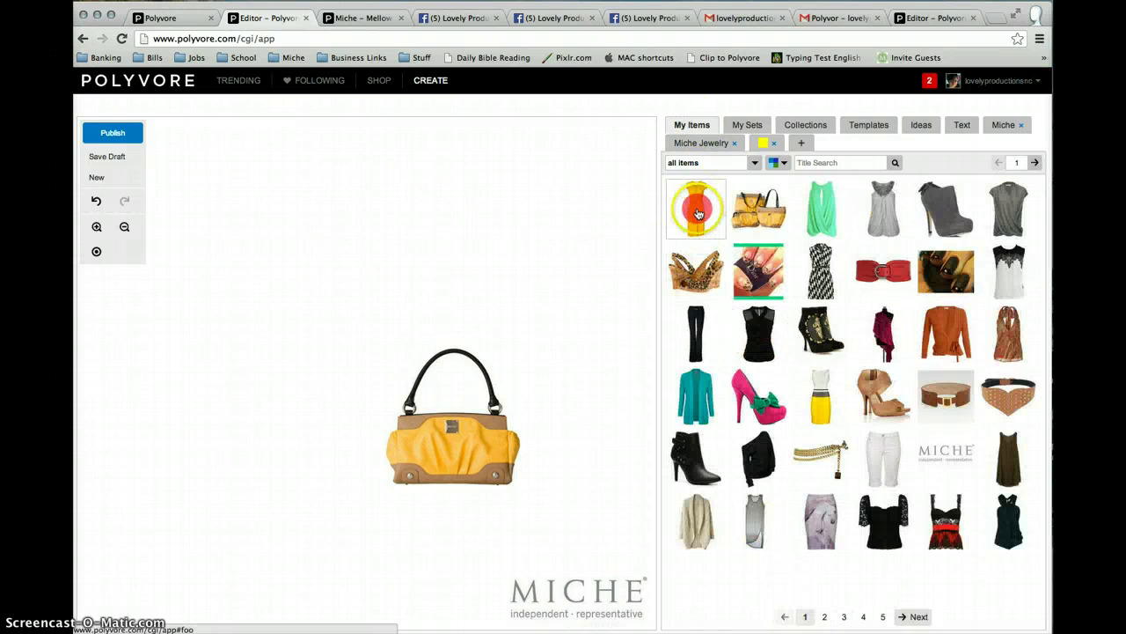
{"action": "left_click", "coordinate": [915, 135]}
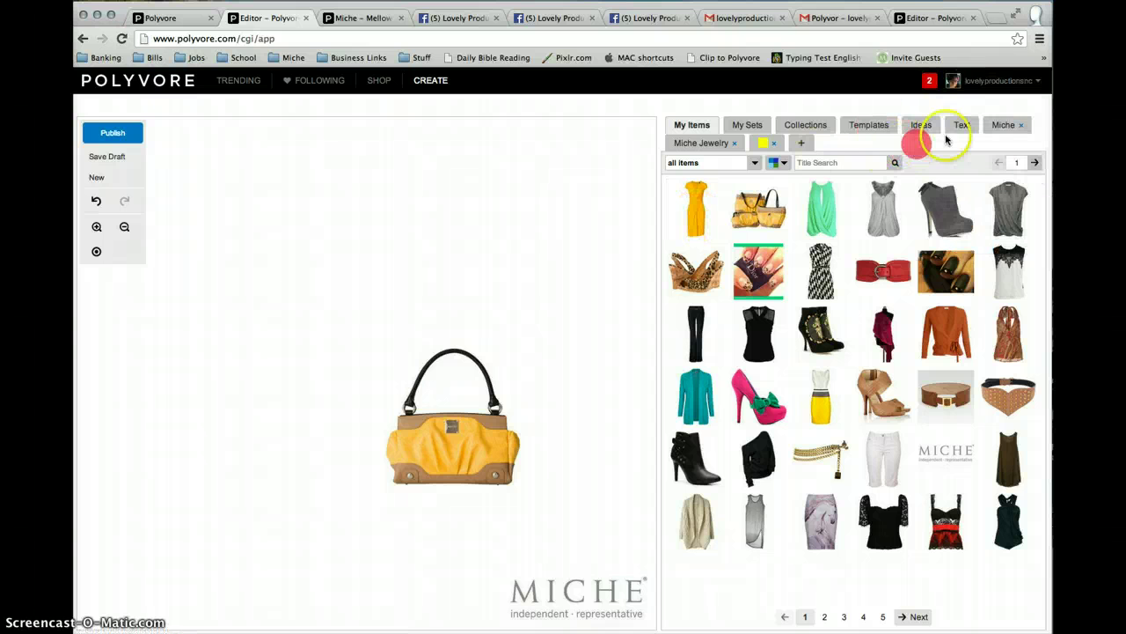
{"action": "left_click", "coordinate": [763, 146]}
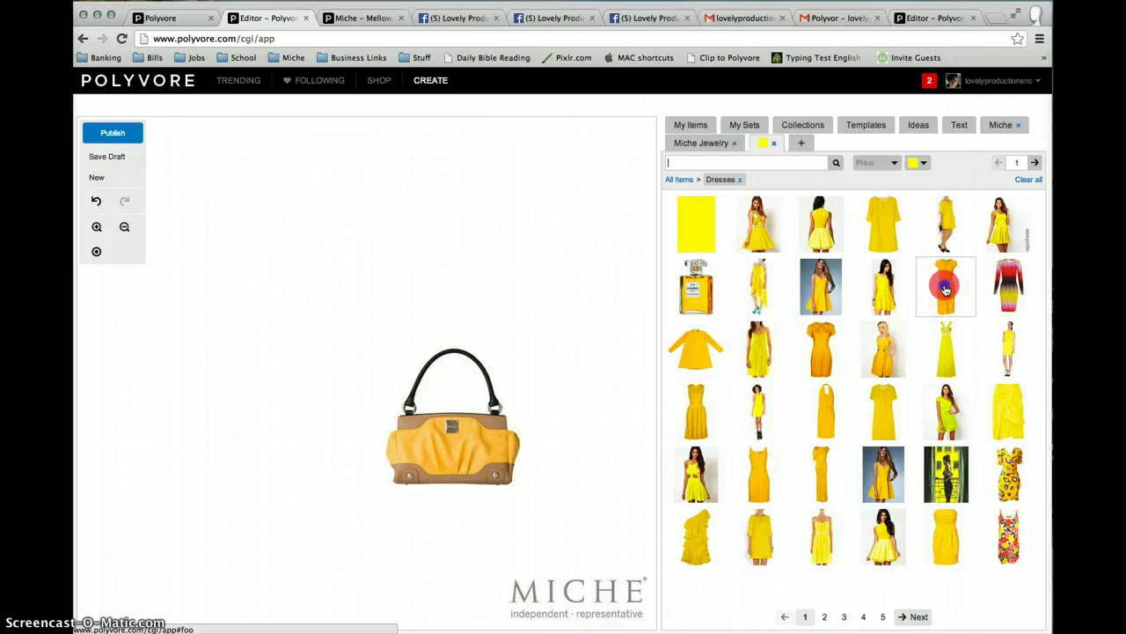
- Place the ISSA Saffron Yellow Cap Sleeve Jersey Dress enlarged on the collage's left half and shift the handbag slightly down and right beside it
{"action": "left_click_drag", "start_coordinate": [906, 289], "coordinate": [271, 271]}
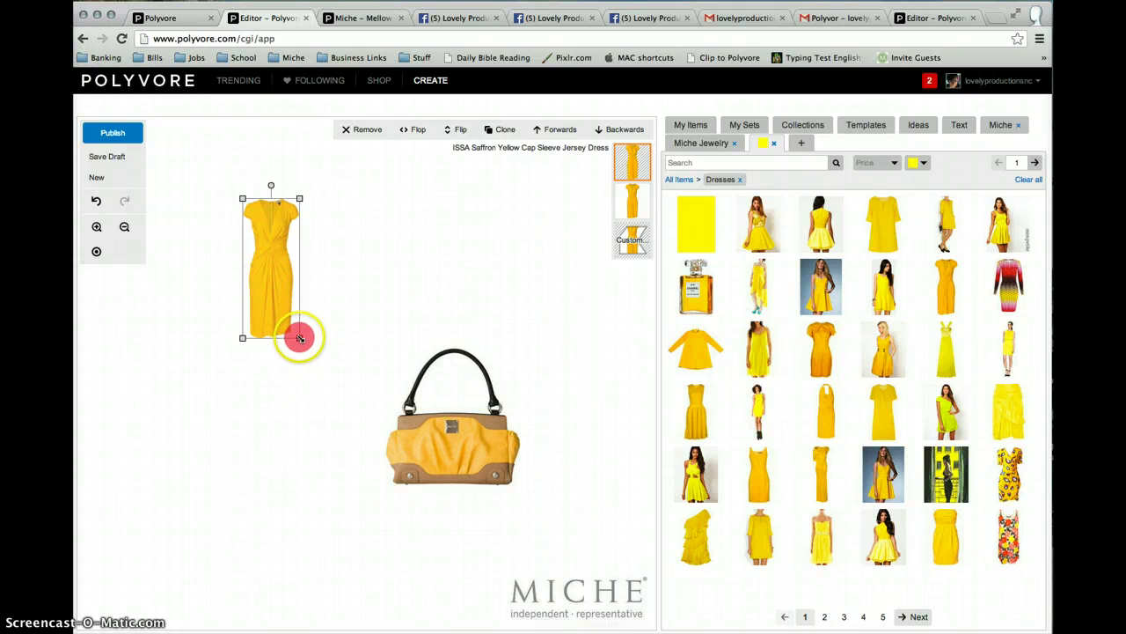
{"action": "left_click_drag", "start_coordinate": [298, 338], "coordinate": [280, 567]}
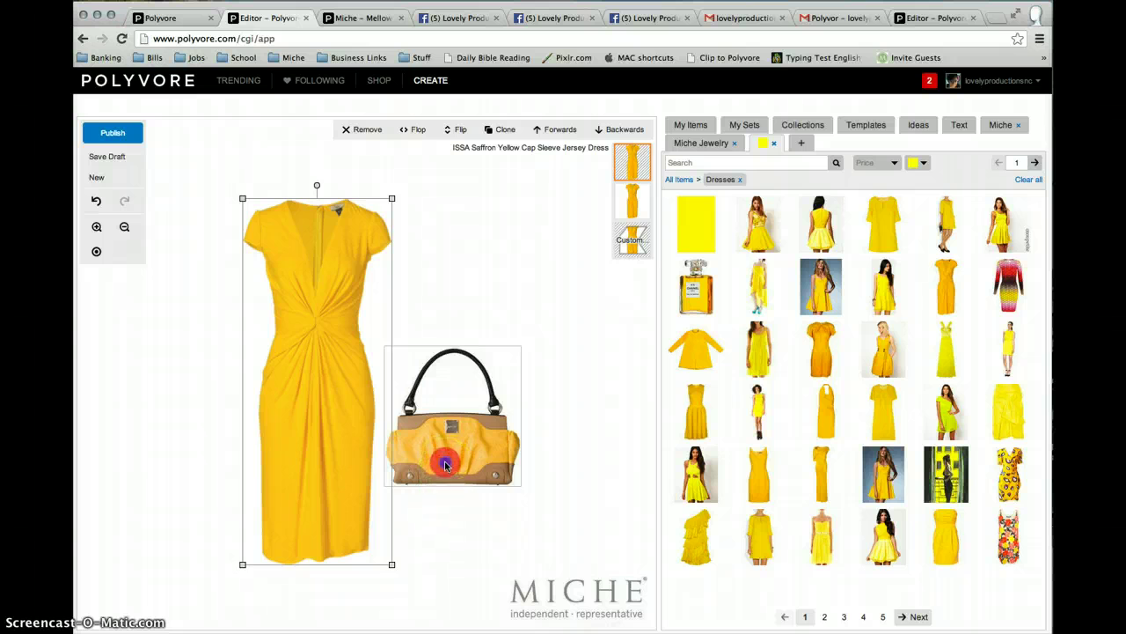
{"action": "left_click_drag", "start_coordinate": [440, 465], "coordinate": [467, 497]}
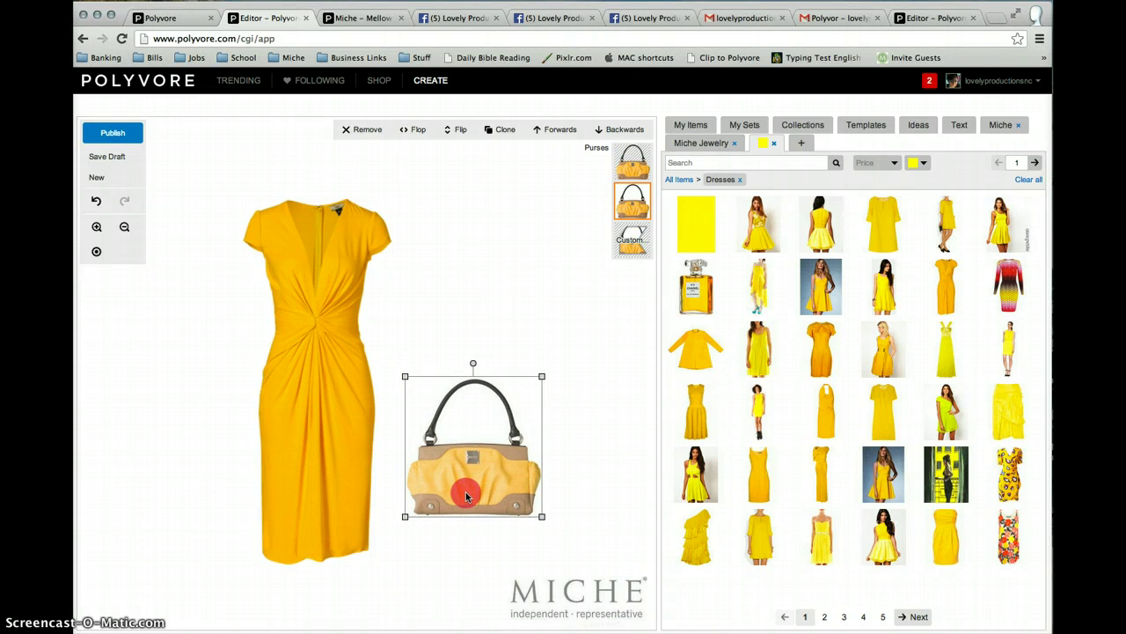
- Add the MINKPINK Be Prepared Belt from My Items and position it over the waist of the yellow dress
{"action": "left_click", "coordinate": [686, 127]}
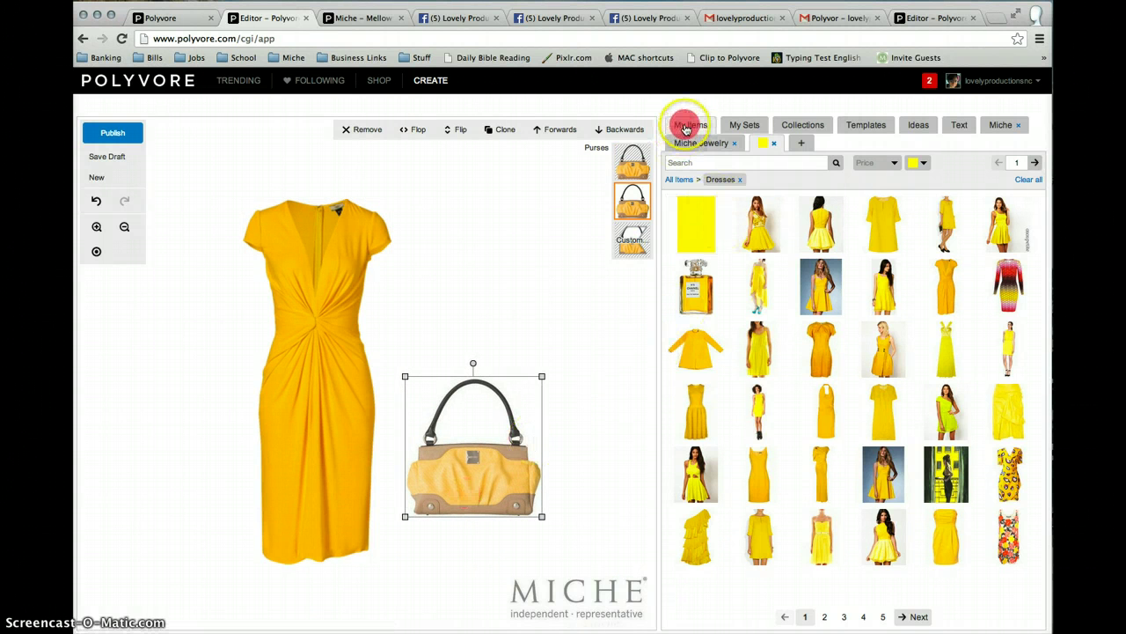
{"action": "left_click", "coordinate": [996, 390]}
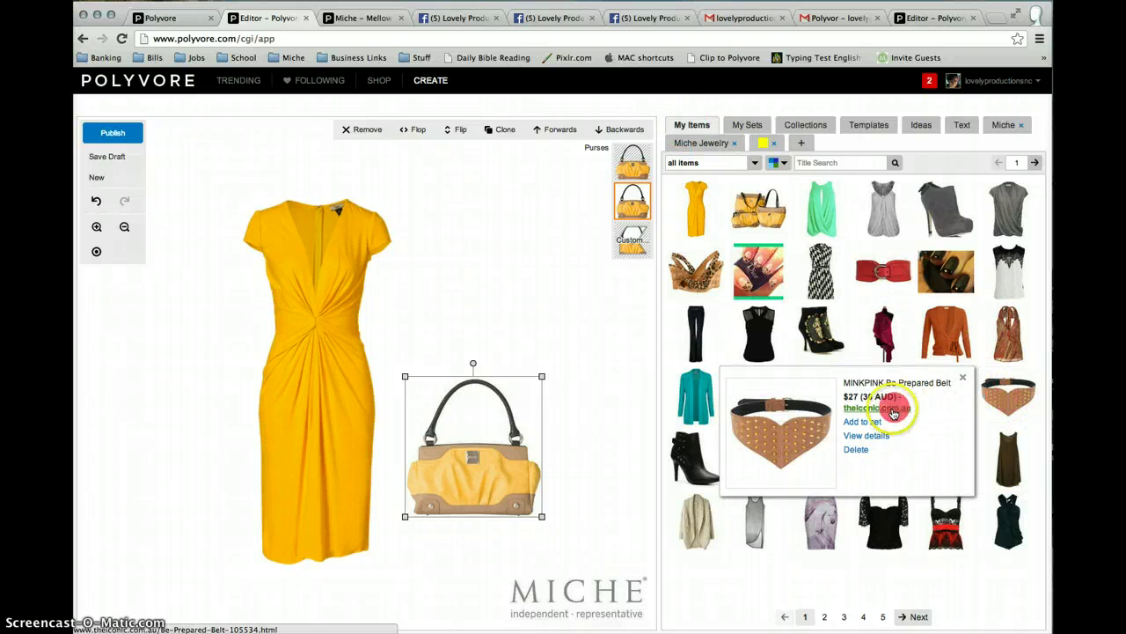
{"action": "left_click", "coordinate": [873, 428]}
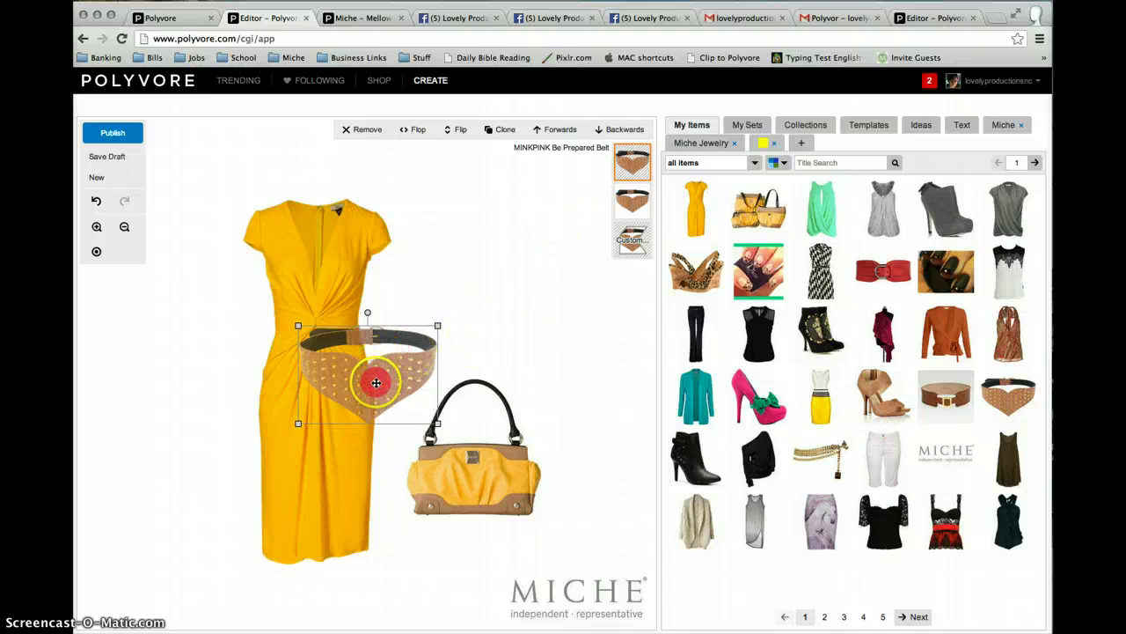
{"action": "left_click_drag", "start_coordinate": [336, 382], "coordinate": [312, 370]}
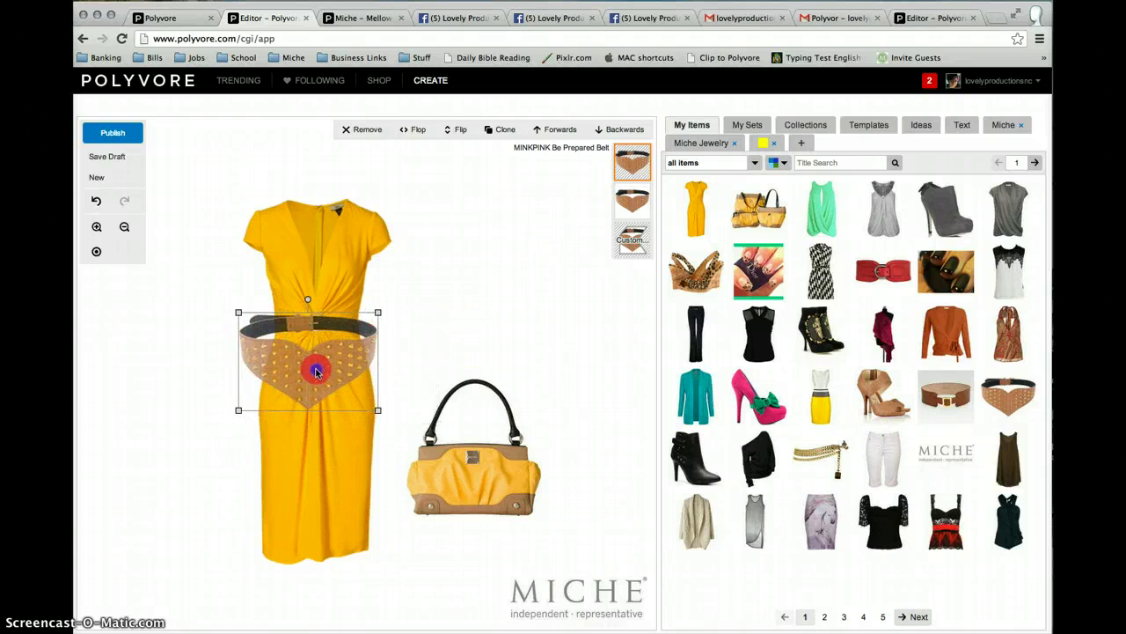
{"action": "left_click", "coordinate": [424, 322]}
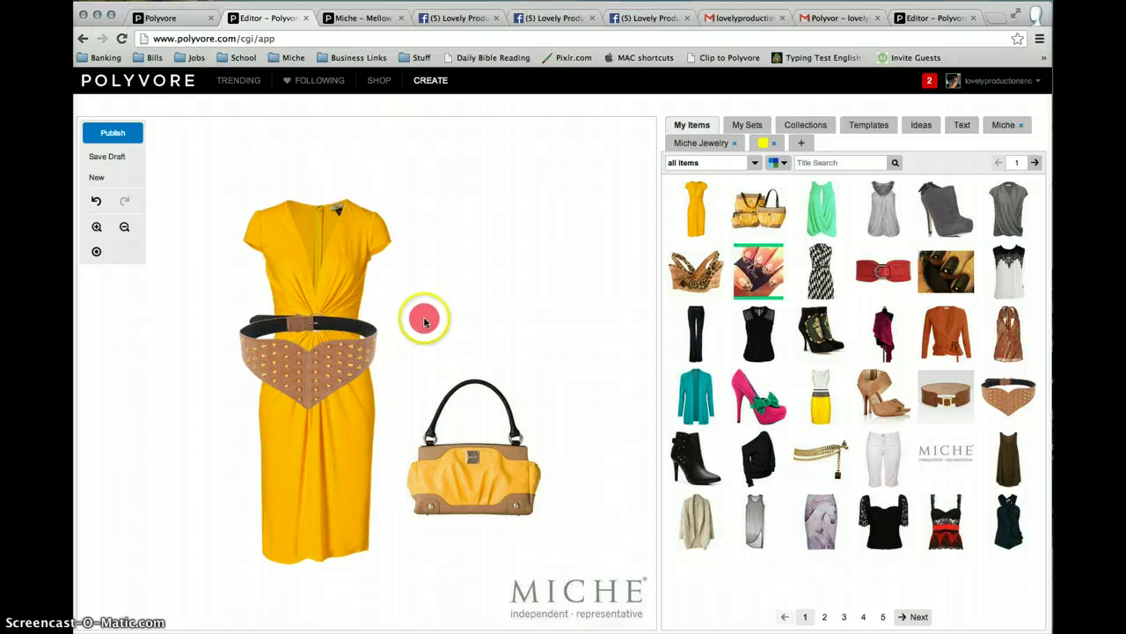
- Mask the MINKPINK belt with the suggested custom background outline, keeping only its studded front panel
{"action": "left_click", "coordinate": [301, 377]}
{"action": "left_click", "coordinate": [633, 248]}
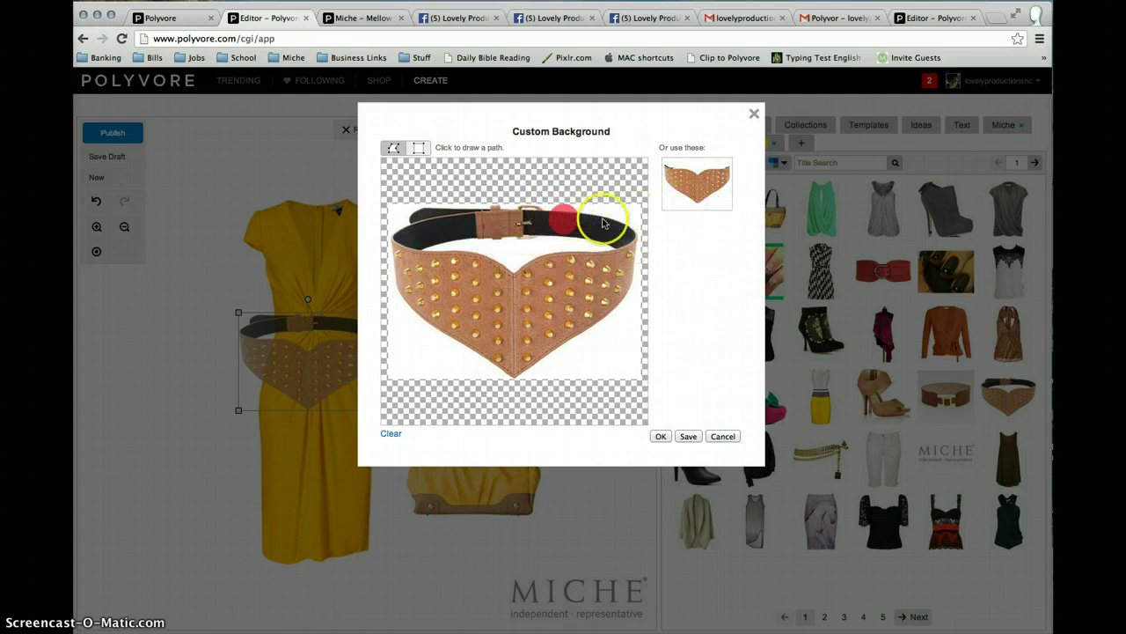
{"action": "left_click", "coordinate": [713, 187]}
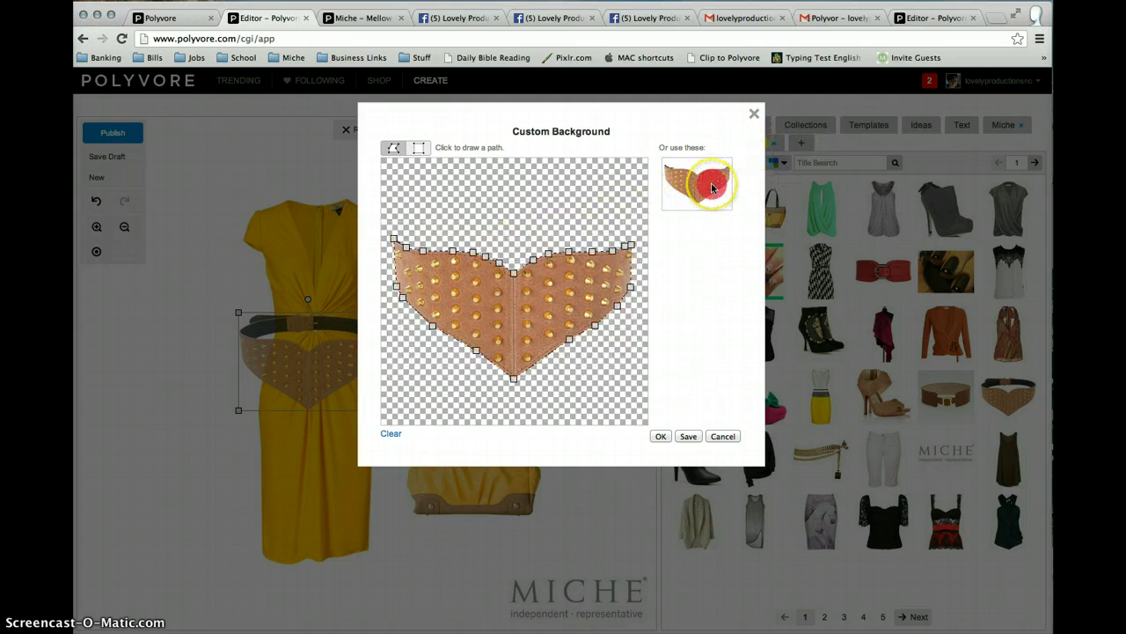
{"action": "left_click", "coordinate": [660, 435]}
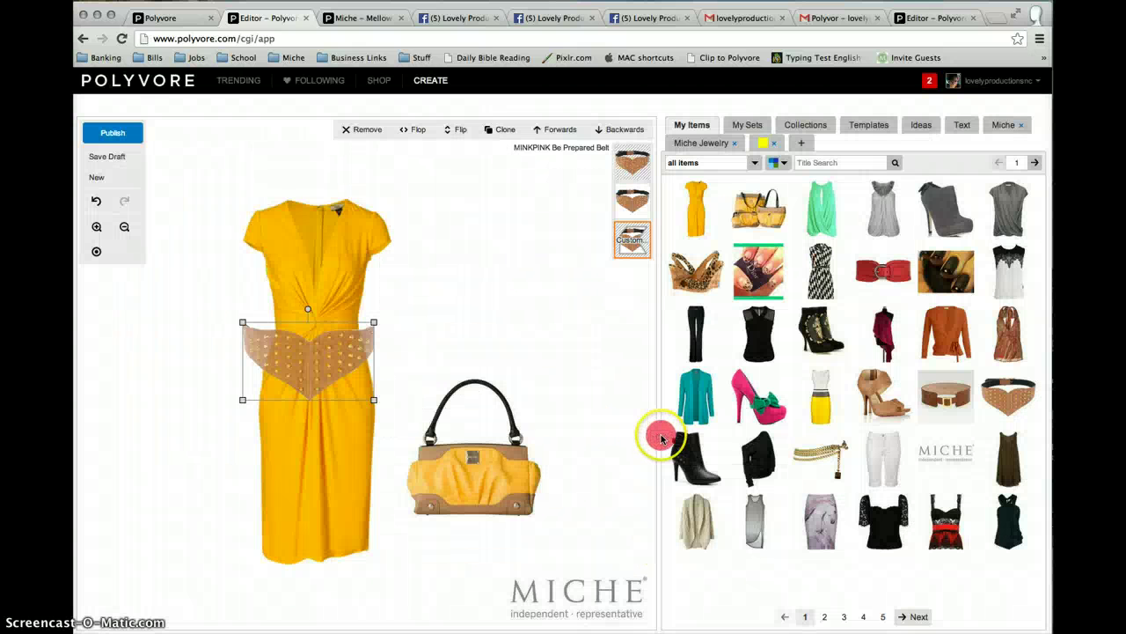
- Move the belt's front panel up and shrink it to fit across the yellow dress's waist
{"action": "left_click", "coordinate": [338, 365]}
{"action": "left_click_drag", "start_coordinate": [339, 364], "coordinate": [345, 339]}
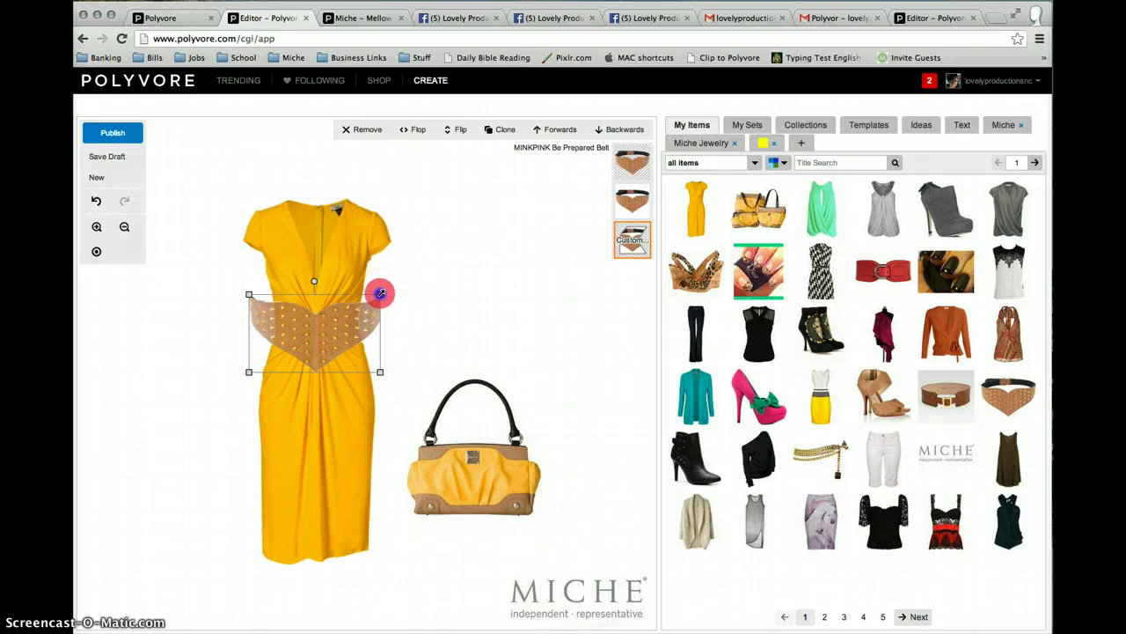
{"action": "left_click_drag", "start_coordinate": [376, 293], "coordinate": [321, 328]}
{"action": "left_click", "coordinate": [297, 337]}
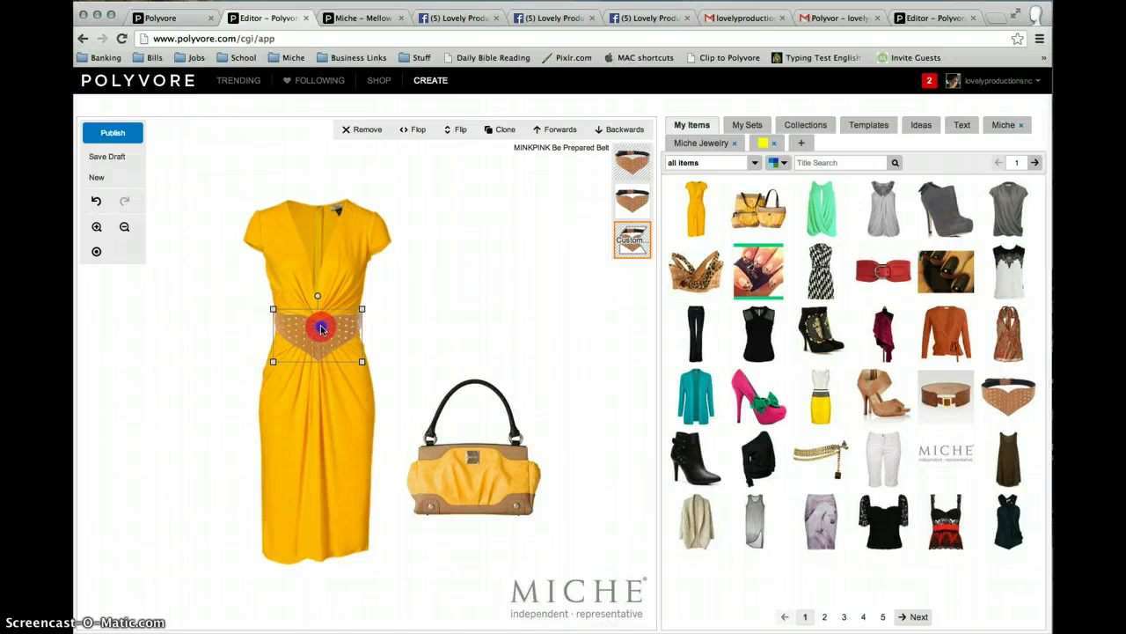
{"action": "left_click", "coordinate": [466, 328]}
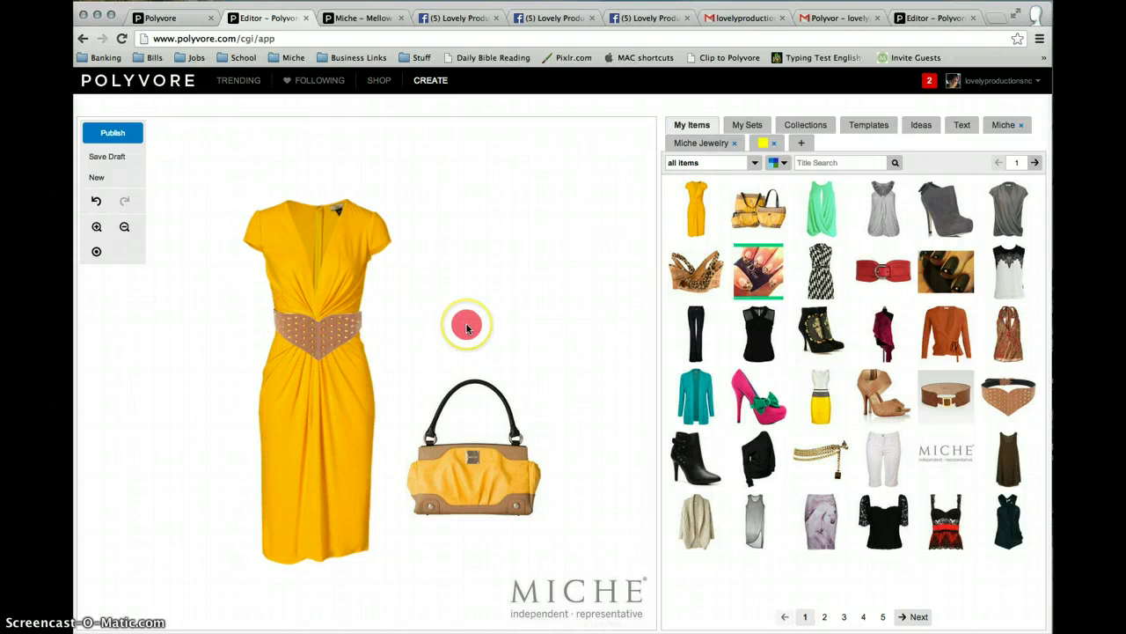
- Shrink the belt slightly more and shift it a little up and left to match the dress's waist edges
{"action": "left_click", "coordinate": [96, 227]}
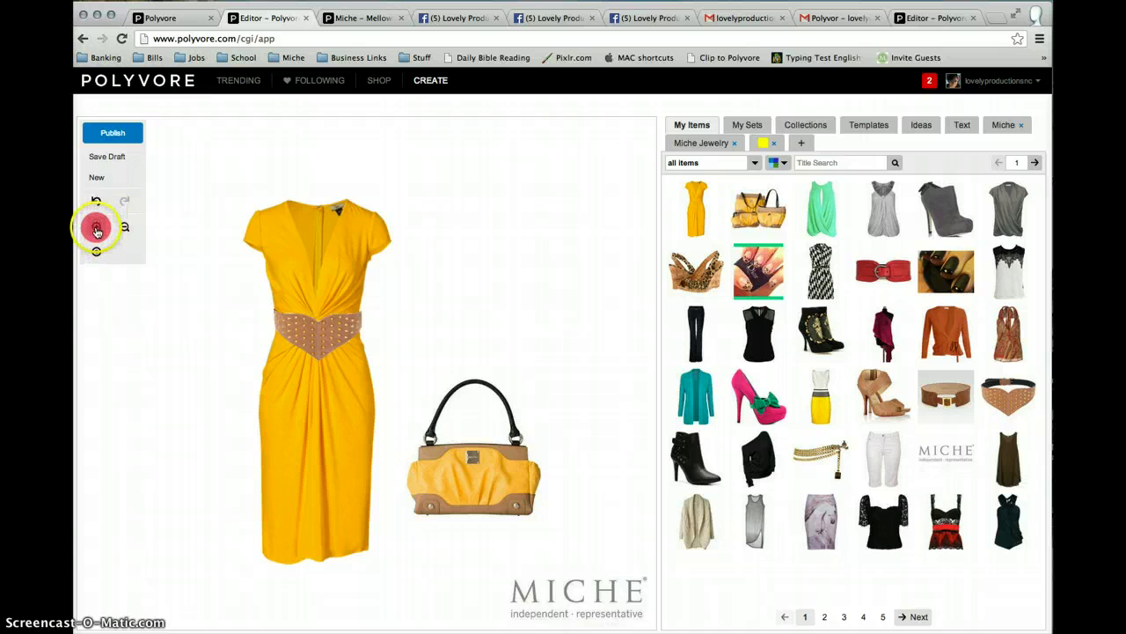
{"action": "left_click", "coordinate": [97, 227]}
{"action": "left_click", "coordinate": [96, 227]}
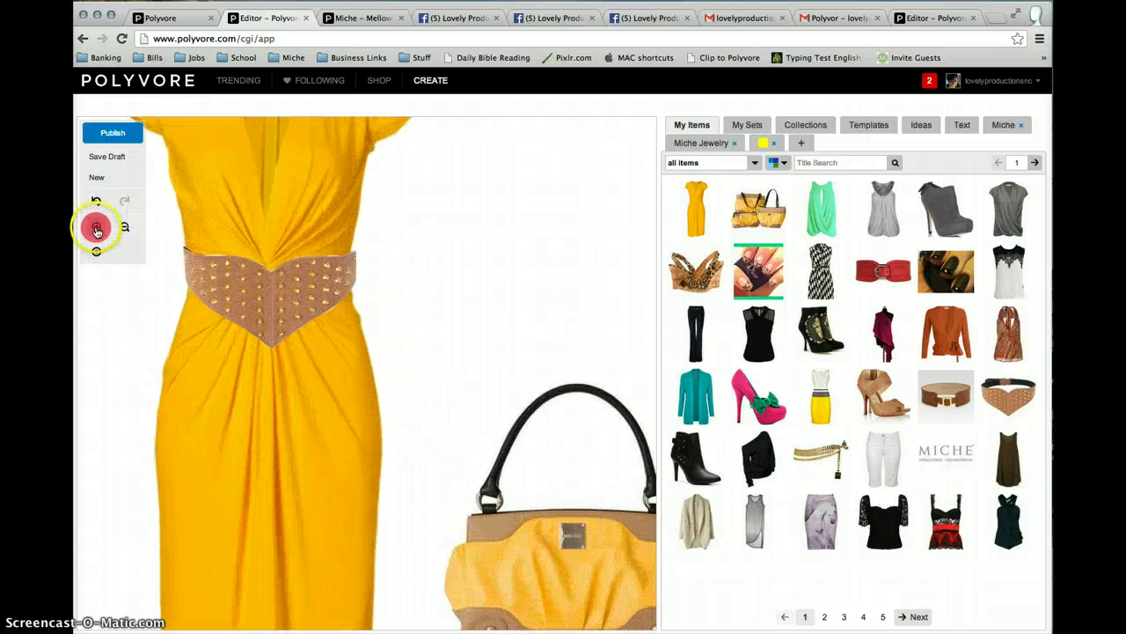
{"action": "left_click", "coordinate": [245, 298]}
{"action": "left_click", "coordinate": [485, 284]}
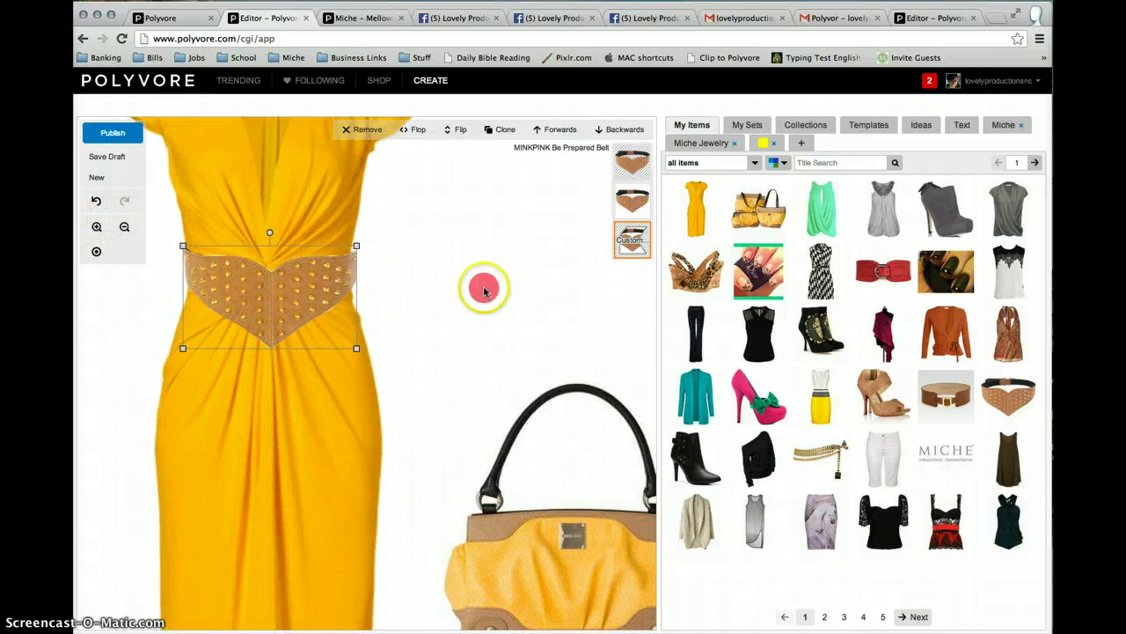
{"action": "left_click", "coordinate": [361, 286]}
{"action": "left_click", "coordinate": [299, 302]}
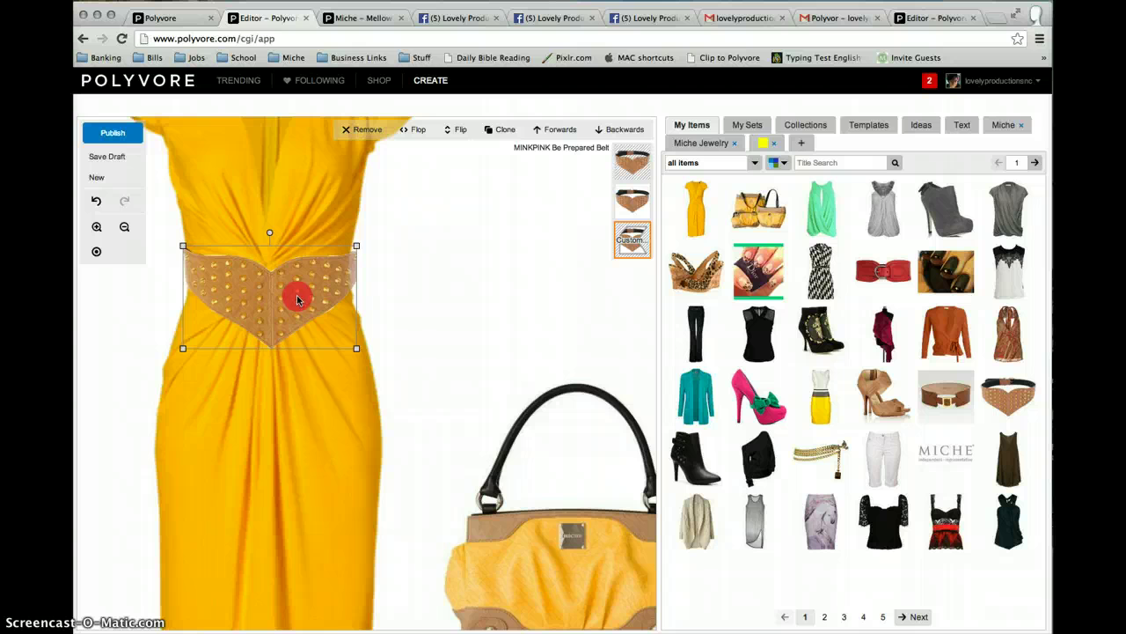
{"action": "left_click", "coordinate": [356, 245]}
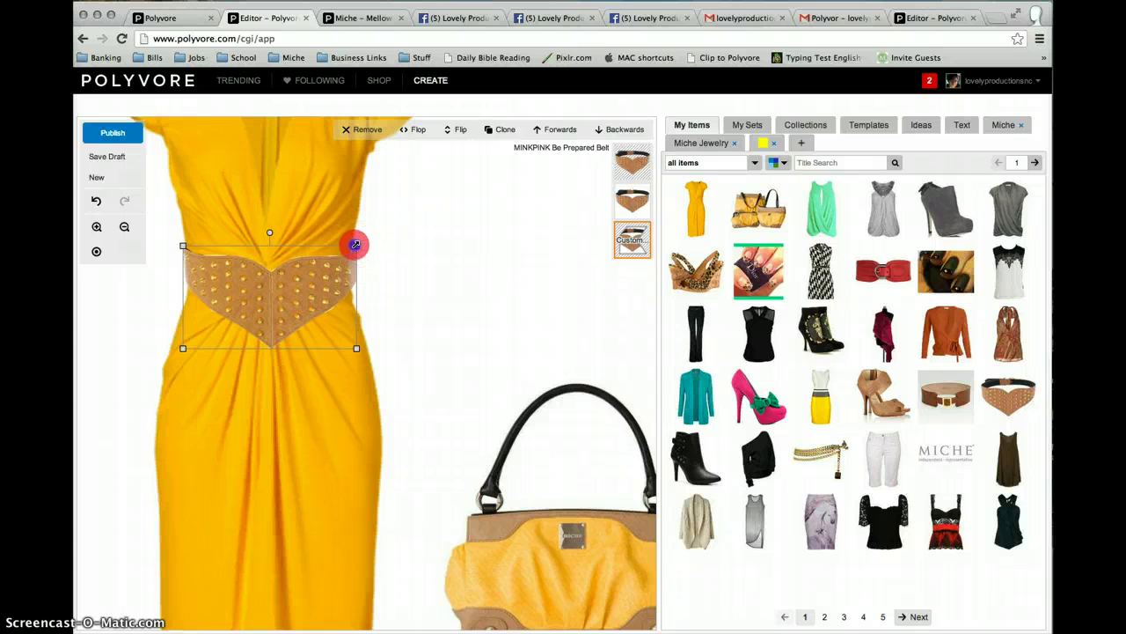
{"action": "left_click_drag", "start_coordinate": [355, 244], "coordinate": [352, 248]}
{"action": "left_click", "coordinate": [286, 301]}
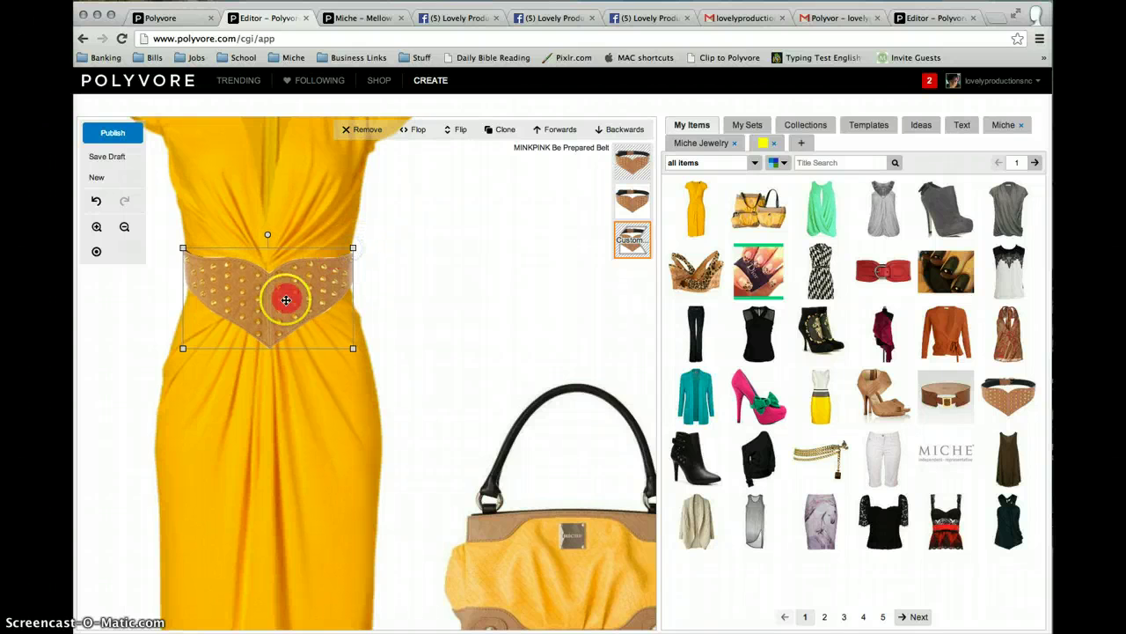
{"action": "mouse_move", "coordinate": [286, 300]}
{"action": "left_mouse_down"}
{"action": "mouse_move", "coordinate": [269, 322]}
{"action": "mouse_move", "coordinate": [294, 326]}
{"action": "mouse_move", "coordinate": [284, 292]}
{"action": "left_mouse_up"}
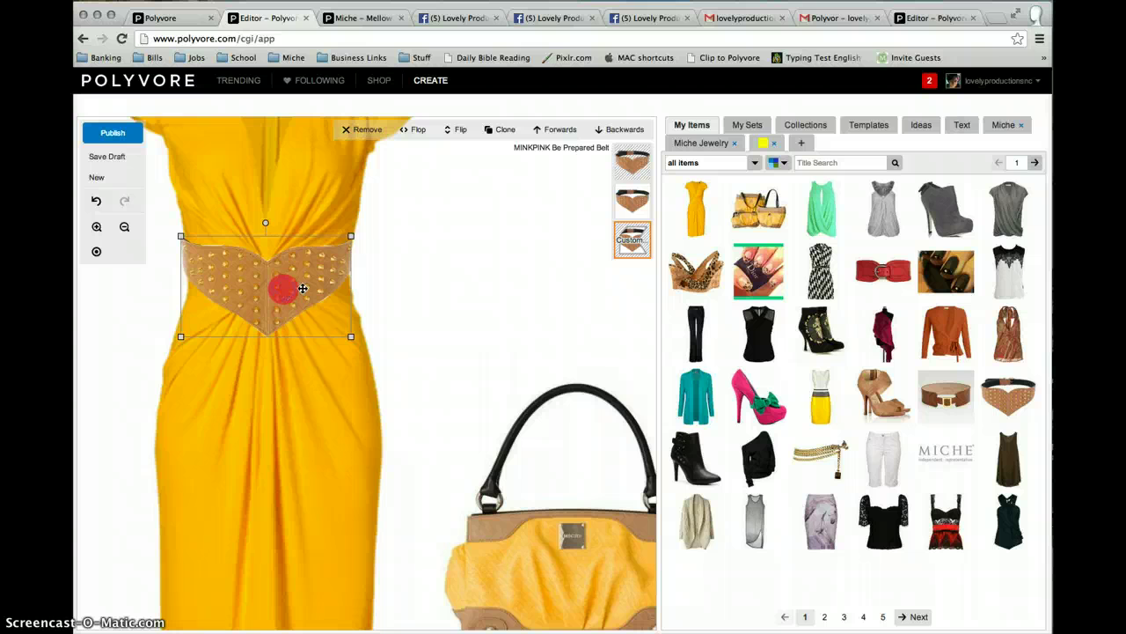
{"action": "left_click", "coordinate": [407, 264]}
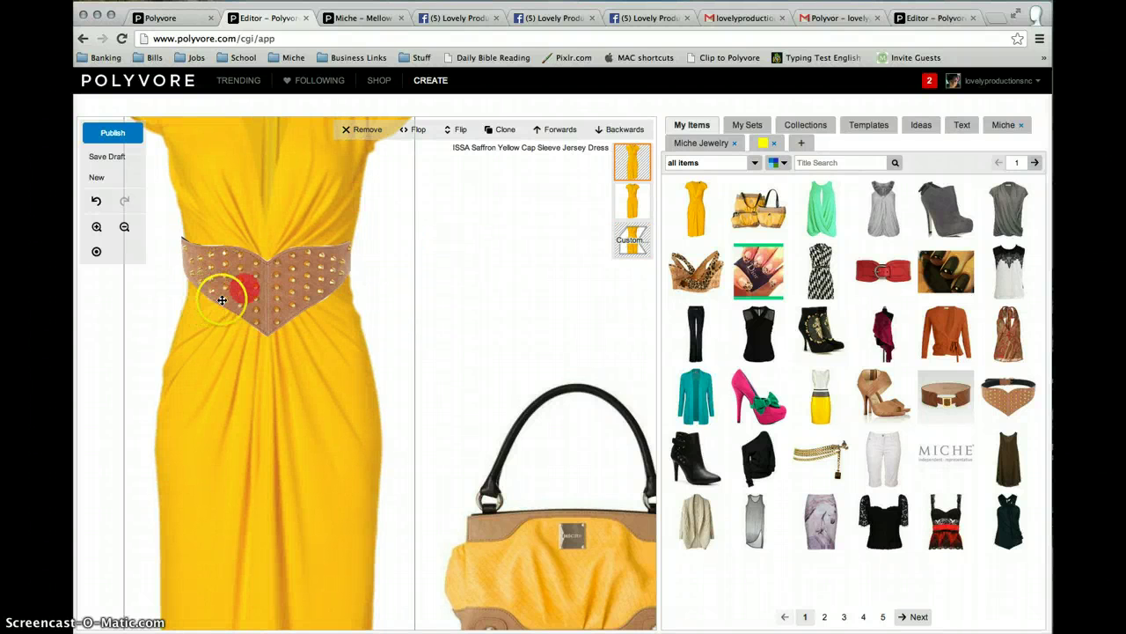
{"action": "left_click", "coordinate": [257, 281]}
{"action": "left_click", "coordinate": [550, 251]}
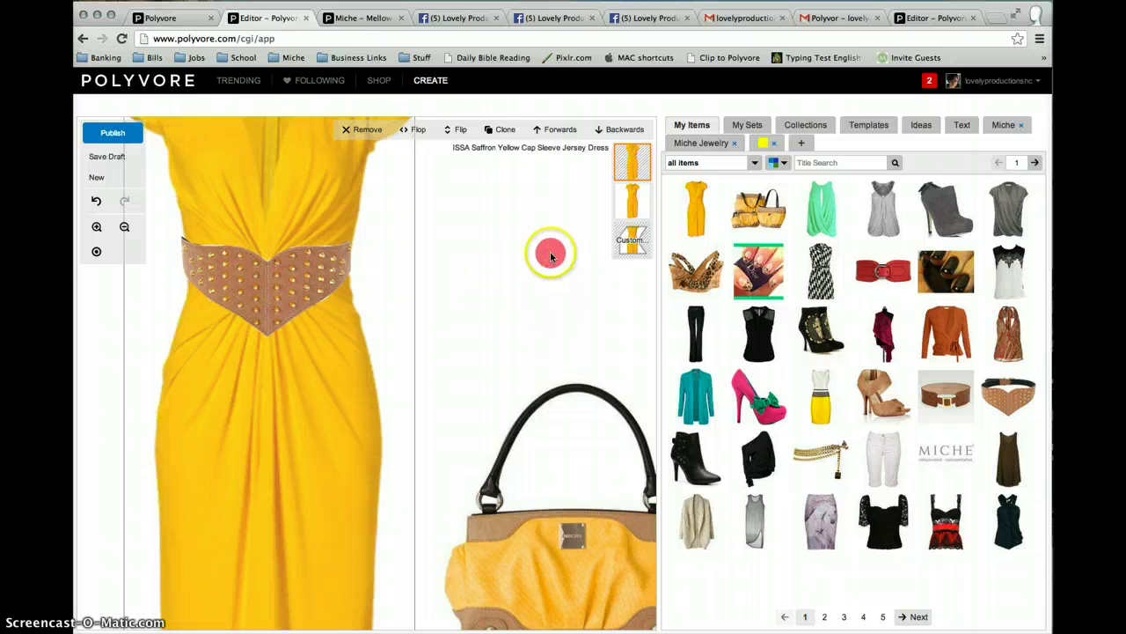
- Send the belt behind the dress and bring it forward again, and clone the belt and remove the copy
{"action": "left_click", "coordinate": [279, 281]}
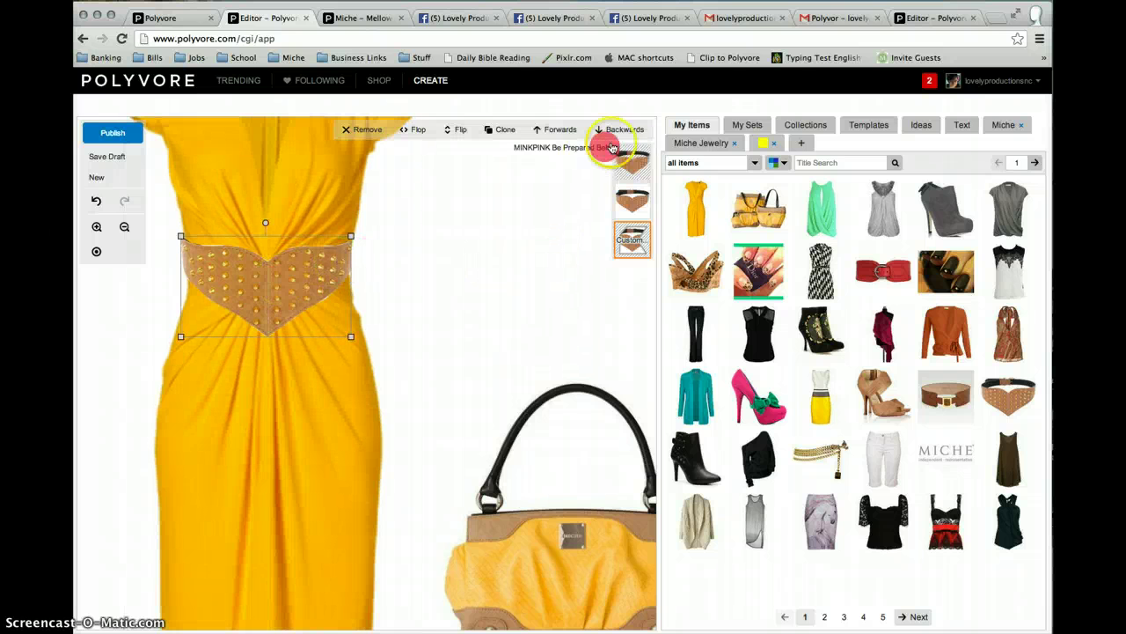
{"action": "left_click", "coordinate": [609, 132]}
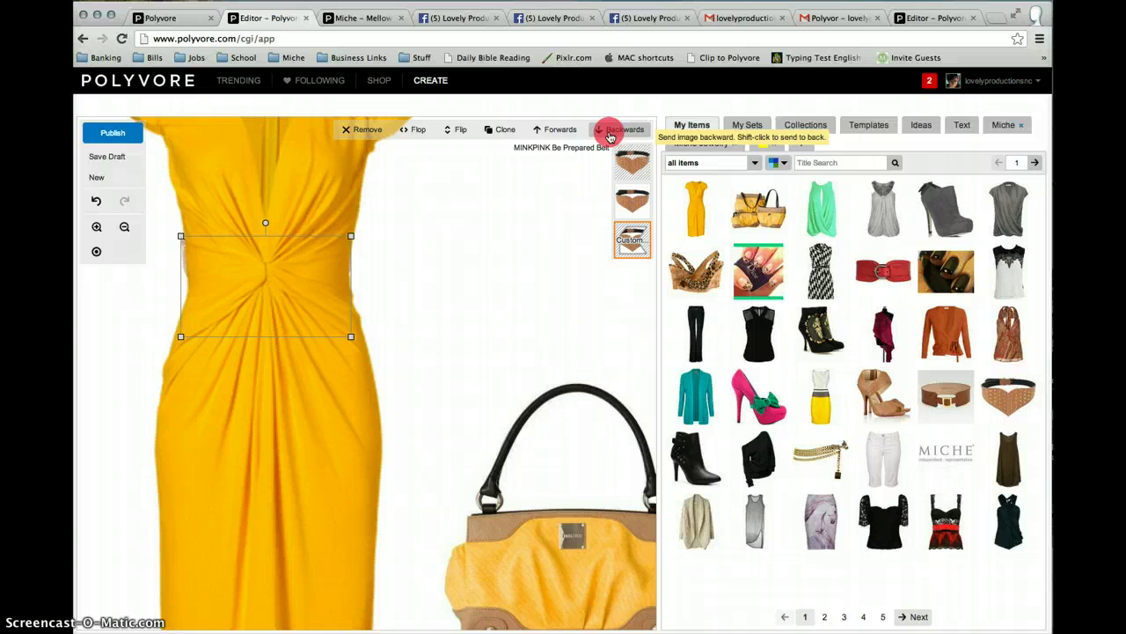
{"action": "left_click", "coordinate": [563, 131]}
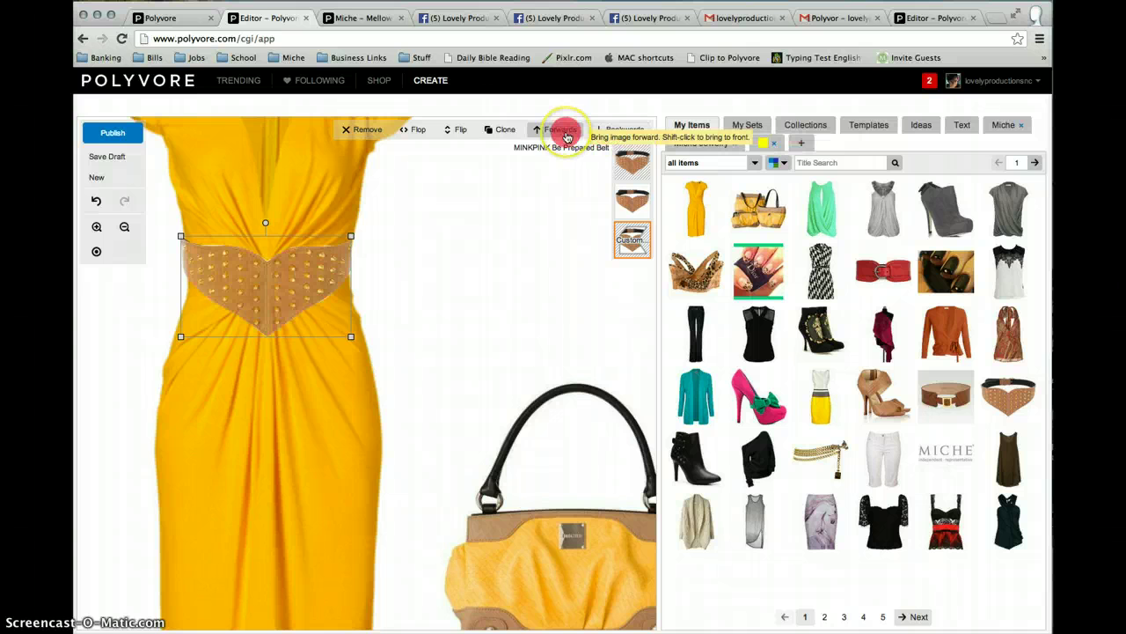
{"action": "left_click", "coordinate": [498, 130]}
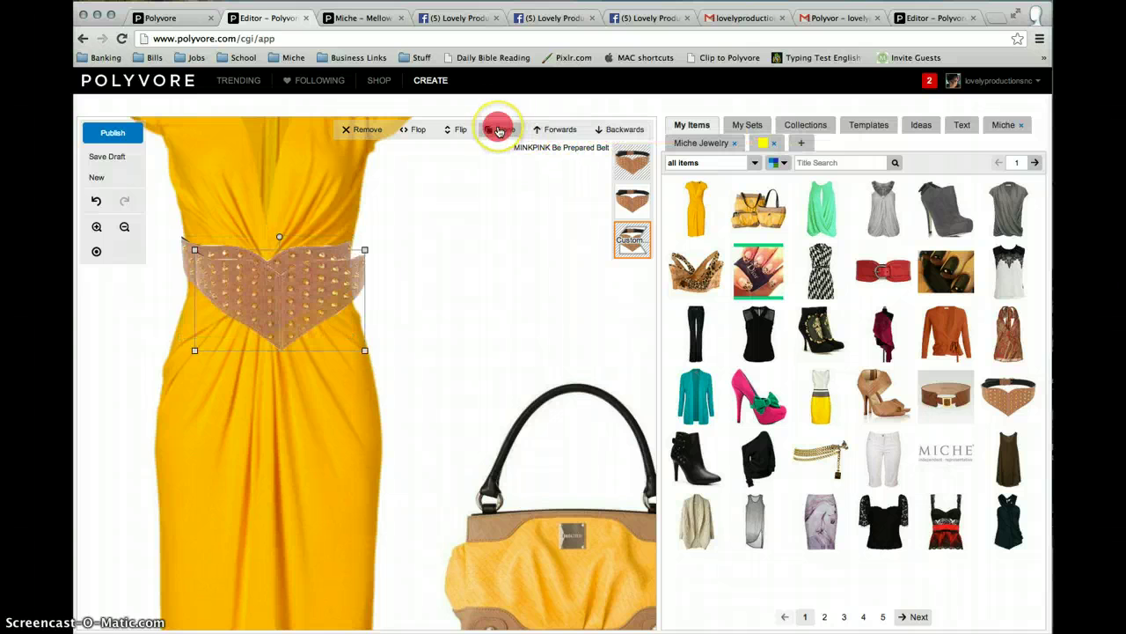
{"action": "left_click", "coordinate": [347, 130]}
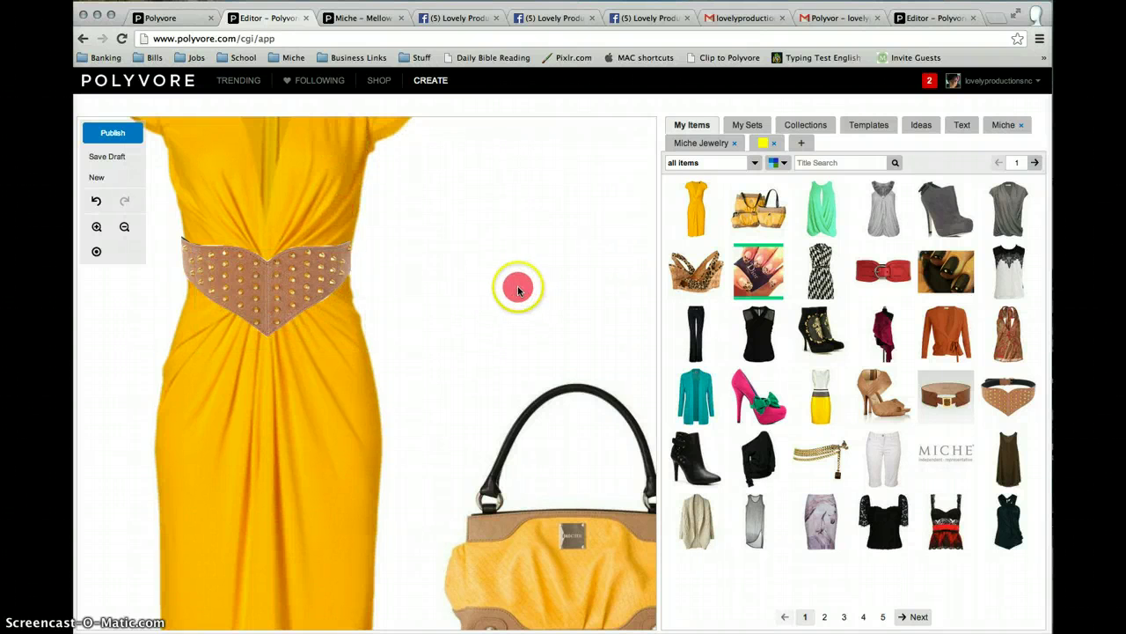
- Nudge the belt slightly up and sideways to centre it on the dress's waist in the full collage view
{"action": "left_click", "coordinate": [124, 228]}
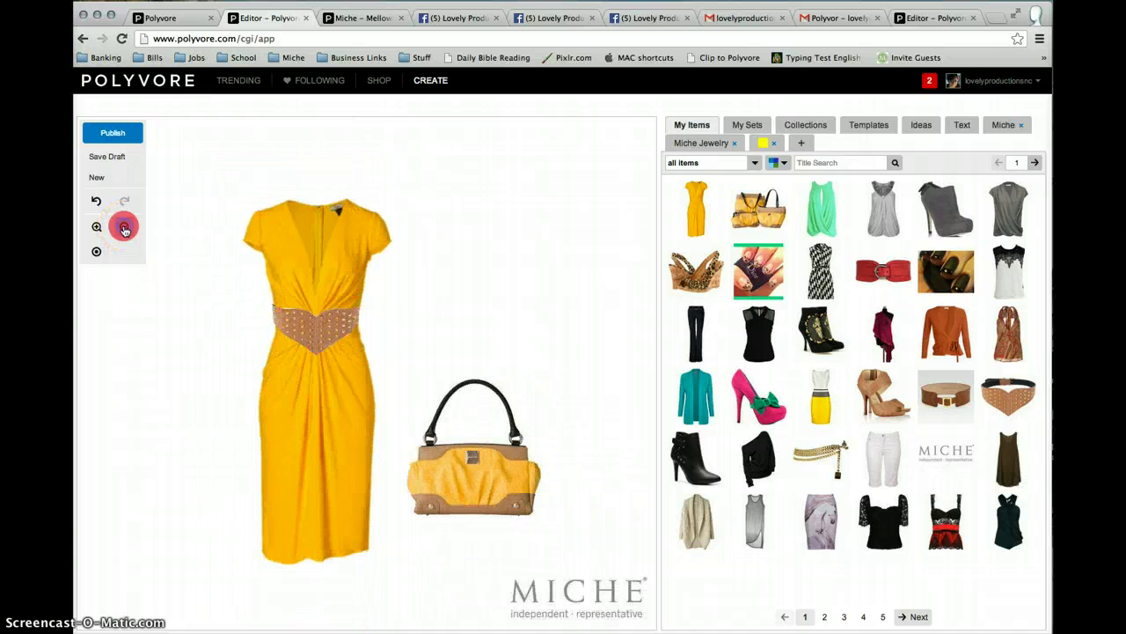
{"action": "left_click", "coordinate": [318, 330]}
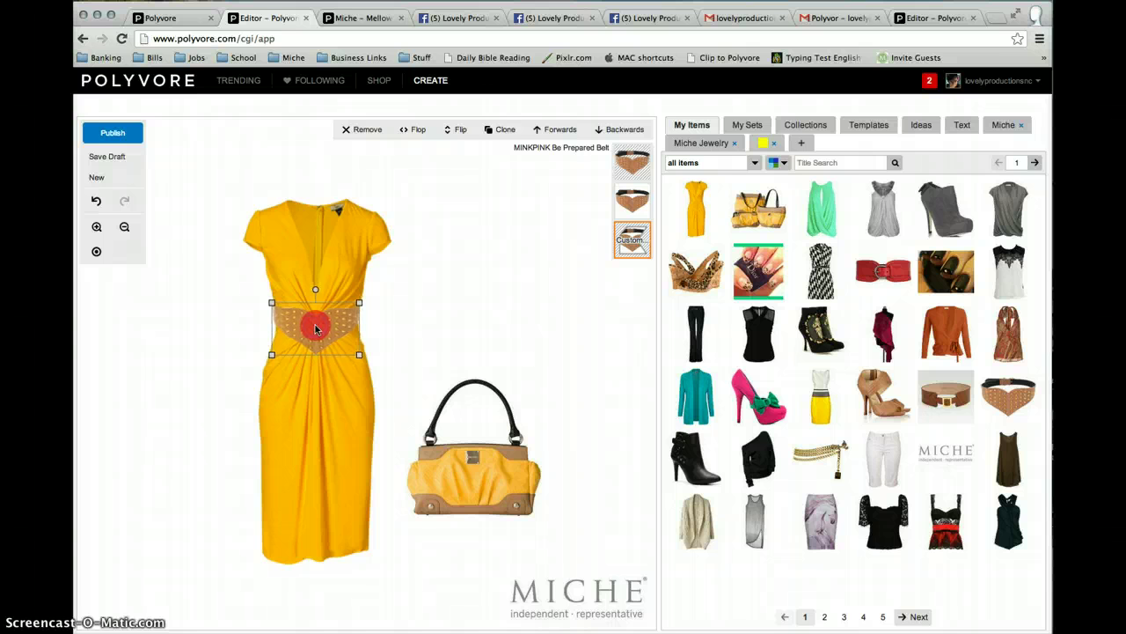
{"action": "left_click", "coordinate": [432, 301]}
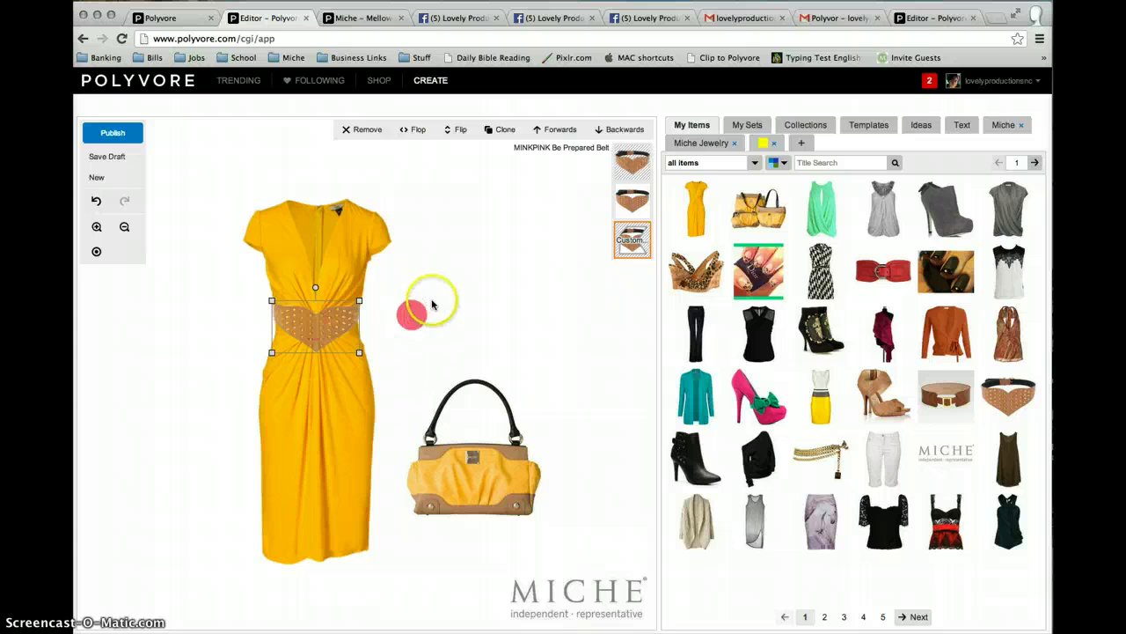
{"action": "left_click", "coordinate": [328, 317]}
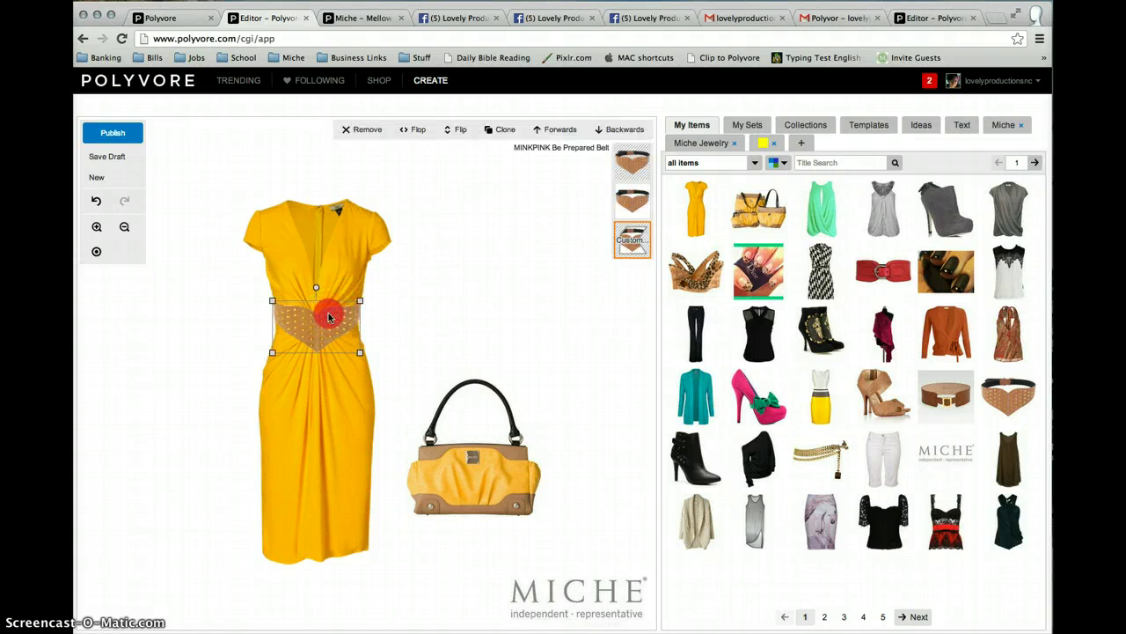
{"action": "left_click", "coordinate": [403, 306]}
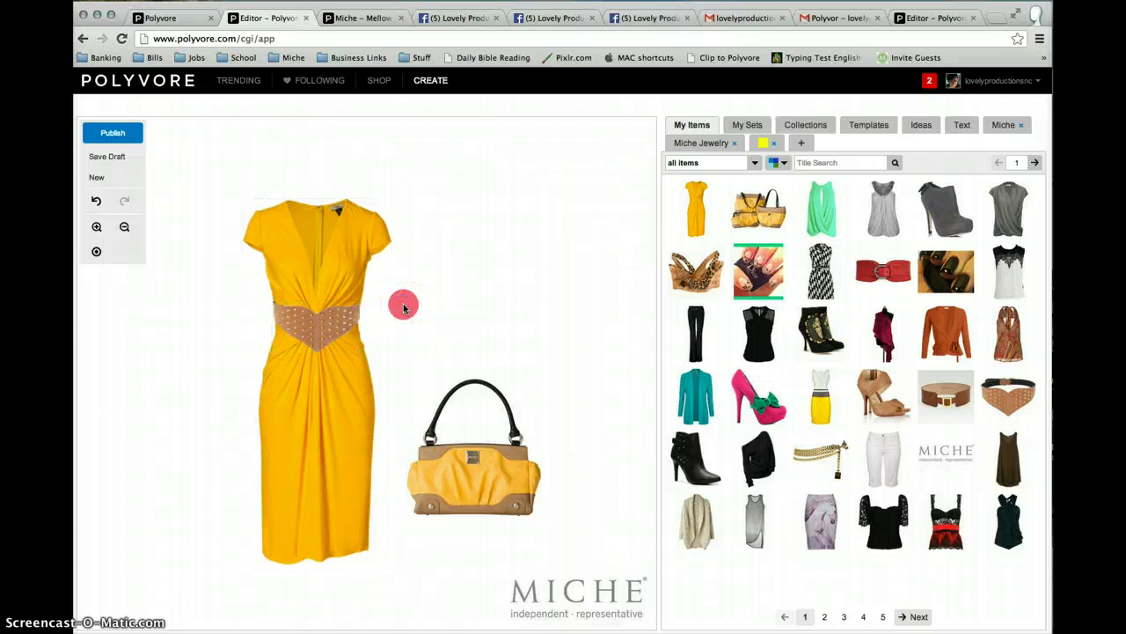
- Add the Christian Louboutin Pour Lili 120 pleated leather sandals from My Items, reduced in size and placed at the dress's hem
{"action": "left_click", "coordinate": [878, 401]}
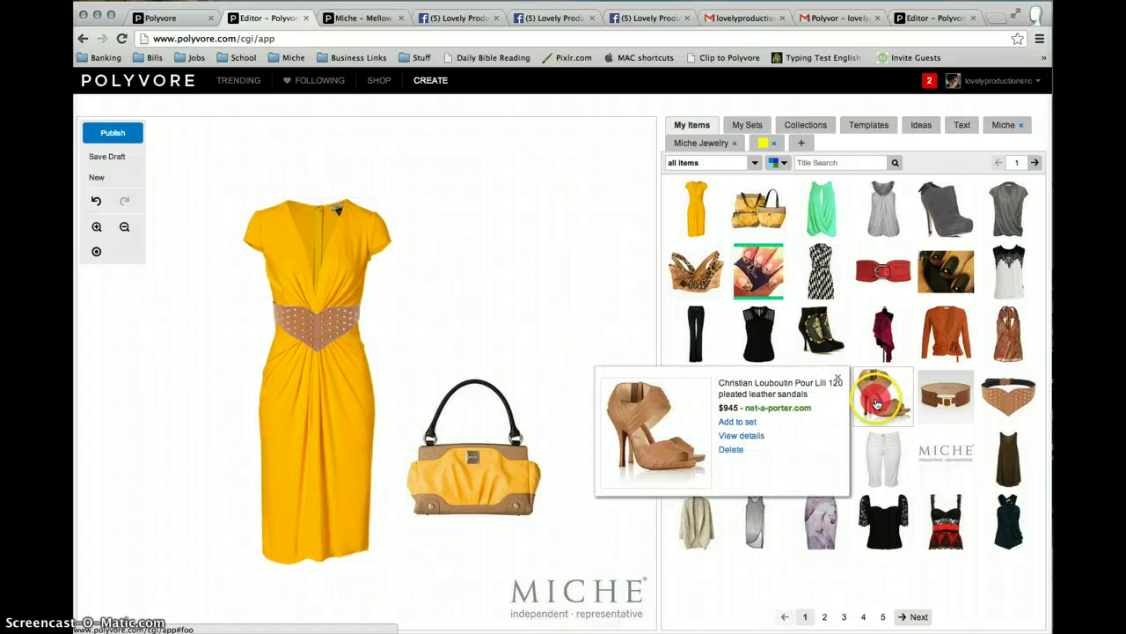
{"action": "left_click", "coordinate": [728, 423]}
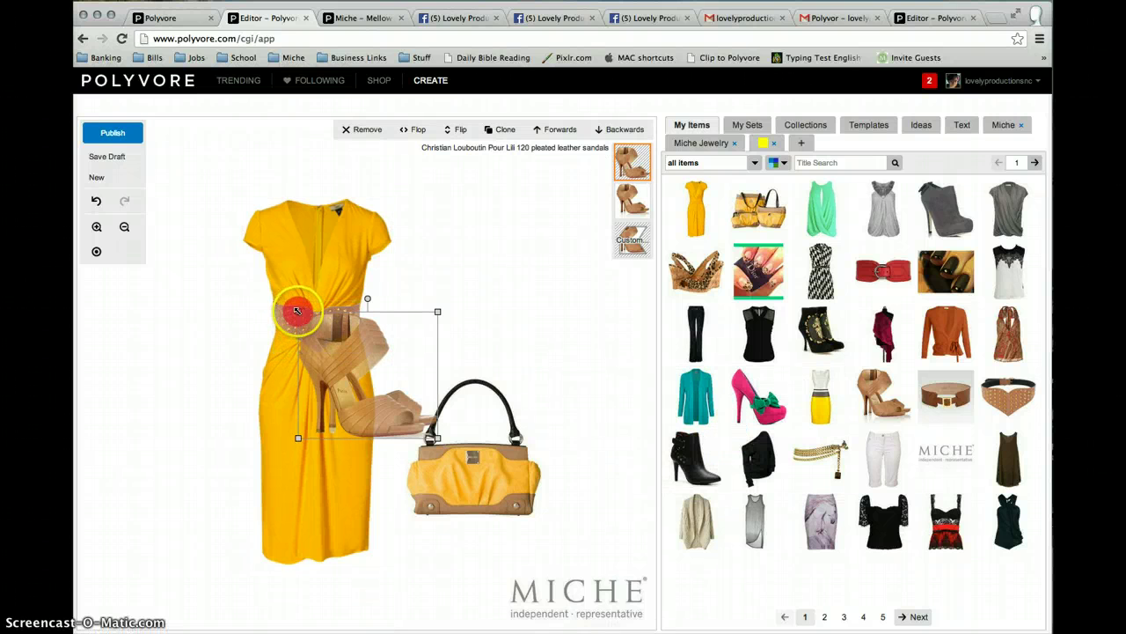
{"action": "left_click_drag", "start_coordinate": [297, 311], "coordinate": [305, 565]}
{"action": "left_click", "coordinate": [442, 570]}
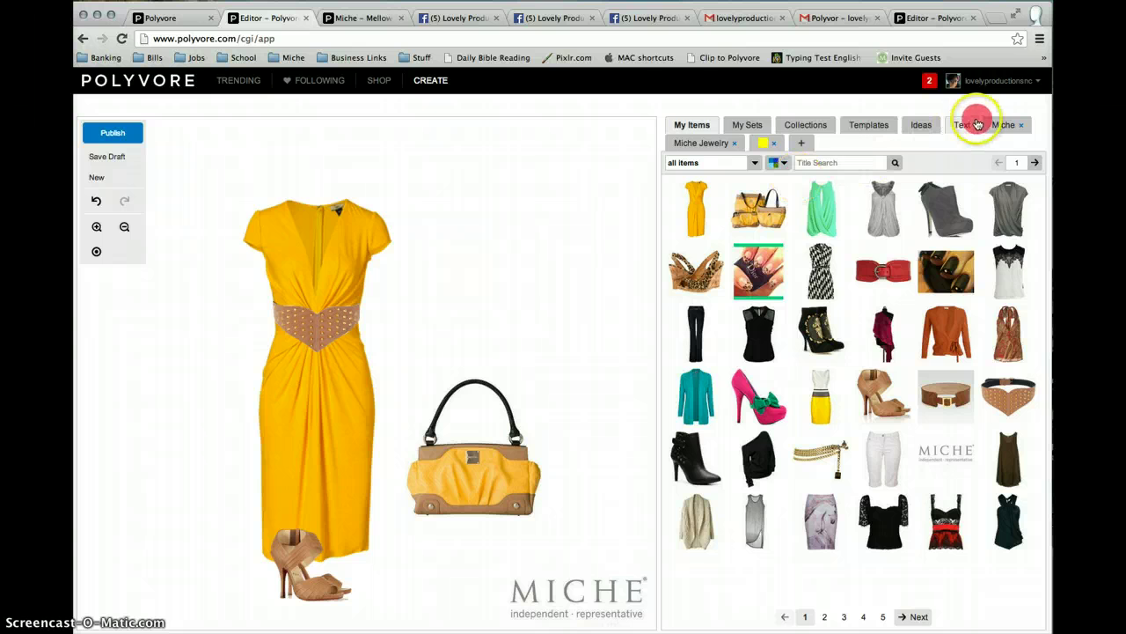
- Add a text item in New Century Schoolbook Italic and set its wording to "I Yellow brightens any day"
{"action": "left_click", "coordinate": [977, 124]}
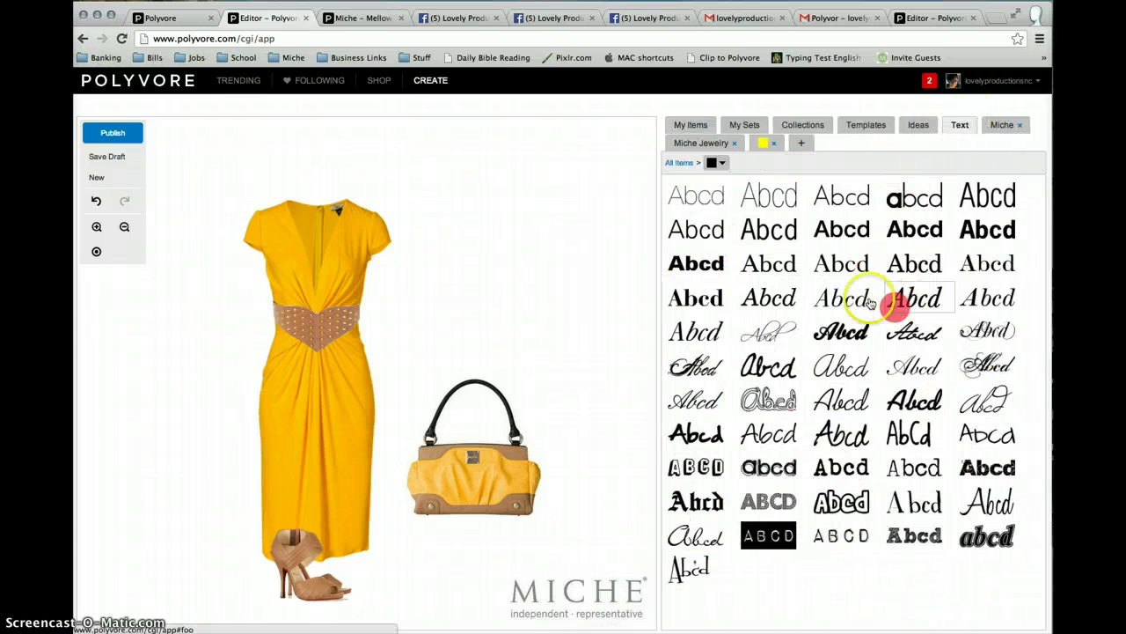
{"action": "left_click", "coordinate": [766, 296]}
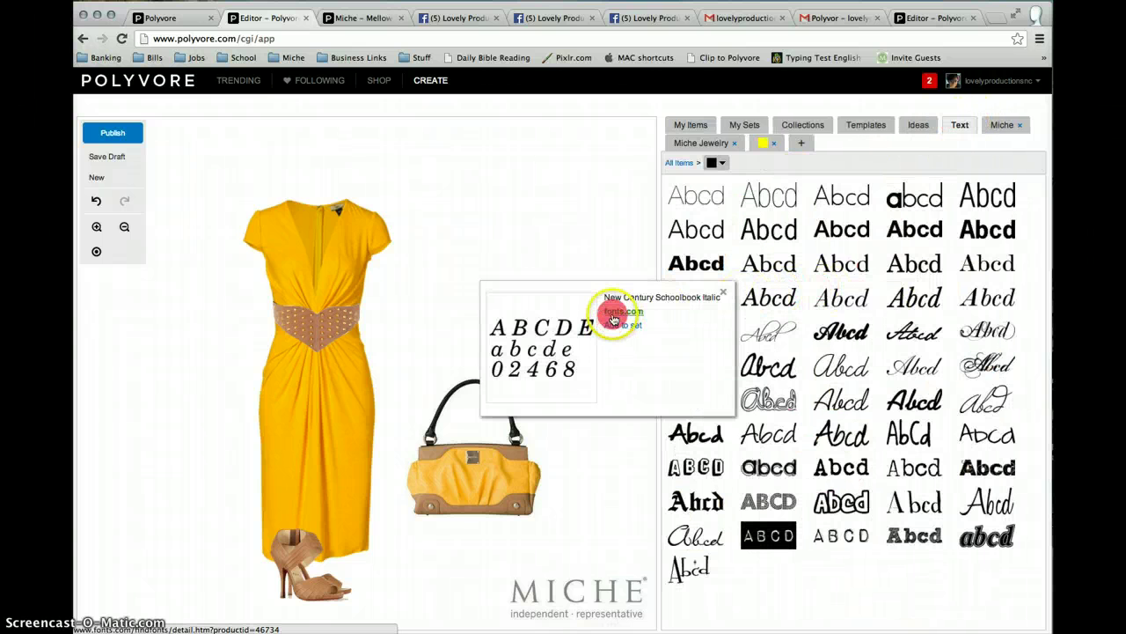
{"action": "left_click", "coordinate": [614, 313]}
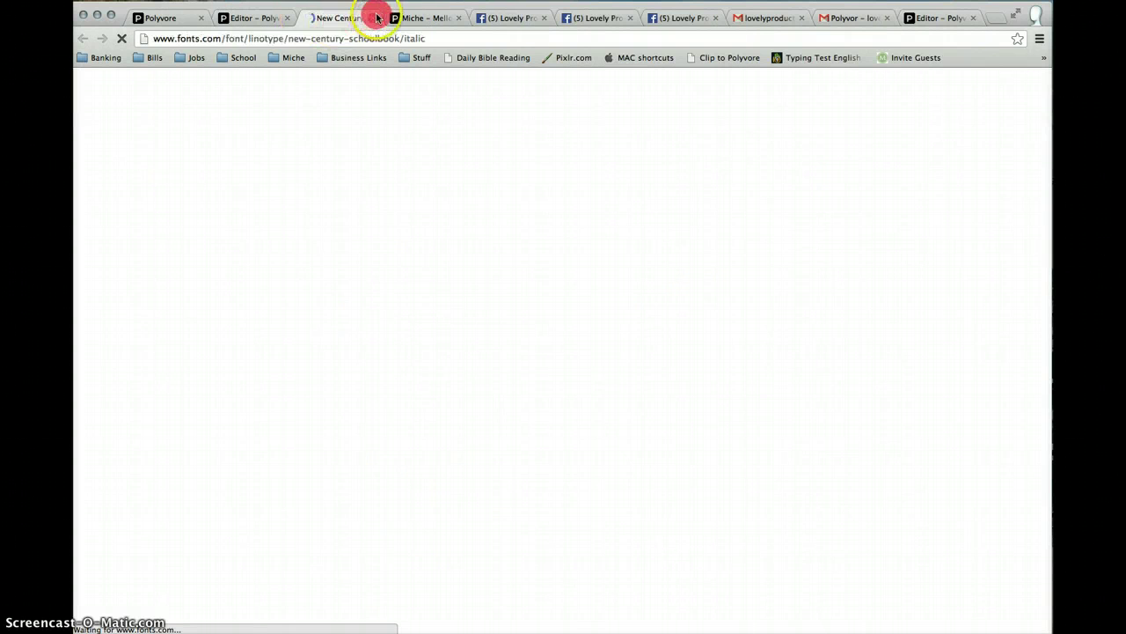
{"action": "left_click", "coordinate": [271, 17]}
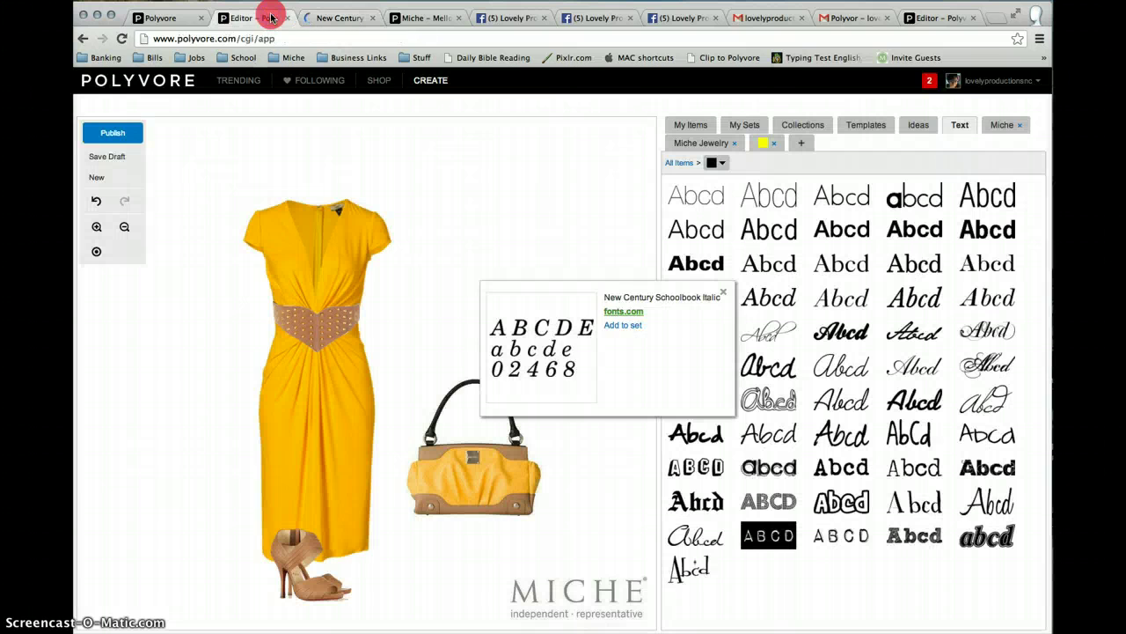
{"action": "left_click", "coordinate": [616, 325]}
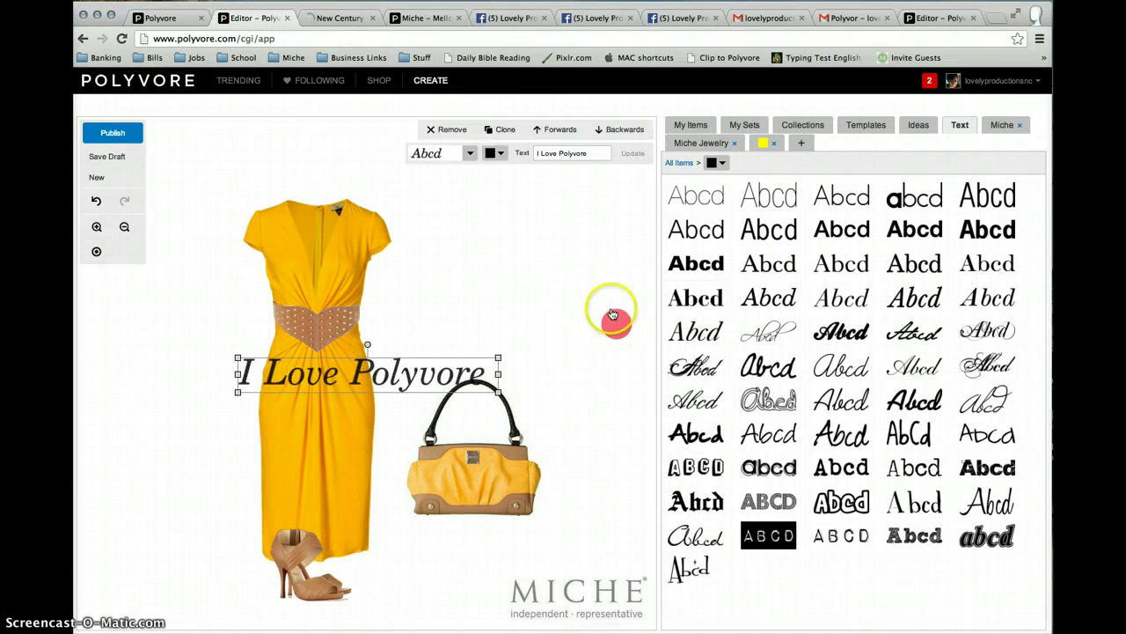
{"action": "double_click", "coordinate": [591, 154]}
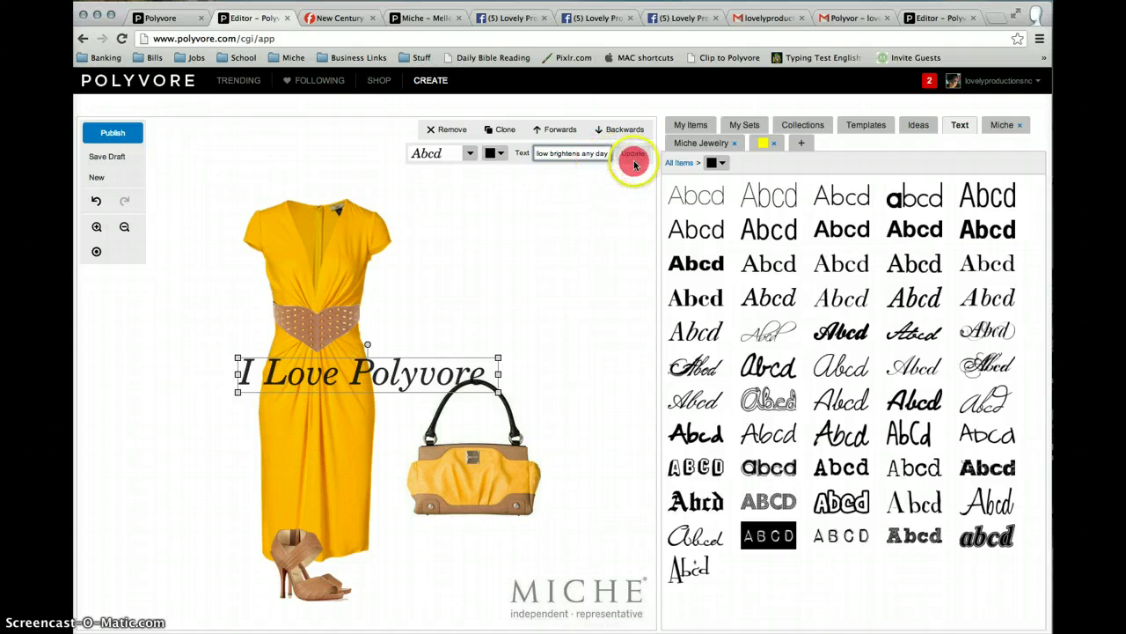
{"action": "left_click", "coordinate": [633, 155]}
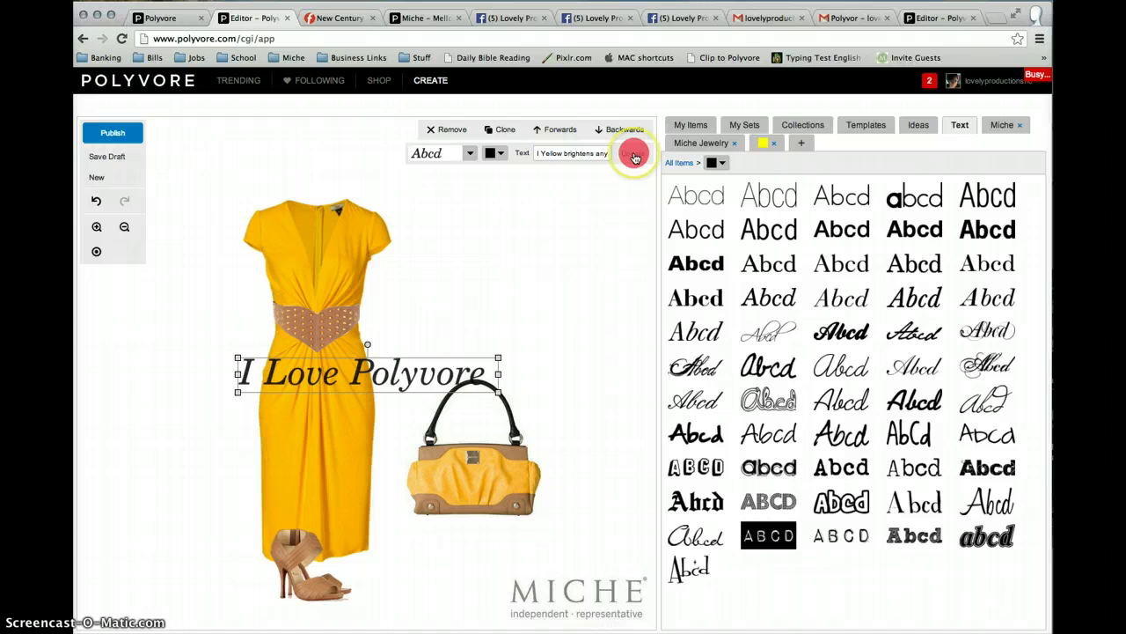
- Correct the caption's wording to "Yellow brightens any day" and place it, reduced to a single line, just above the dress
{"action": "left_click", "coordinate": [635, 156]}
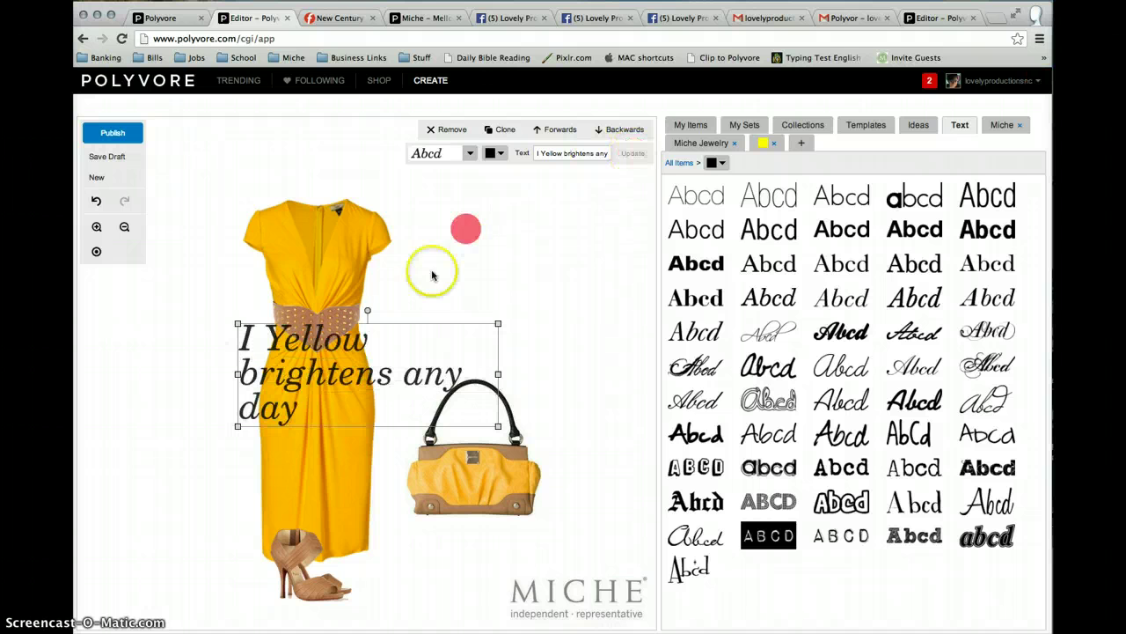
{"action": "left_click", "coordinate": [539, 152]}
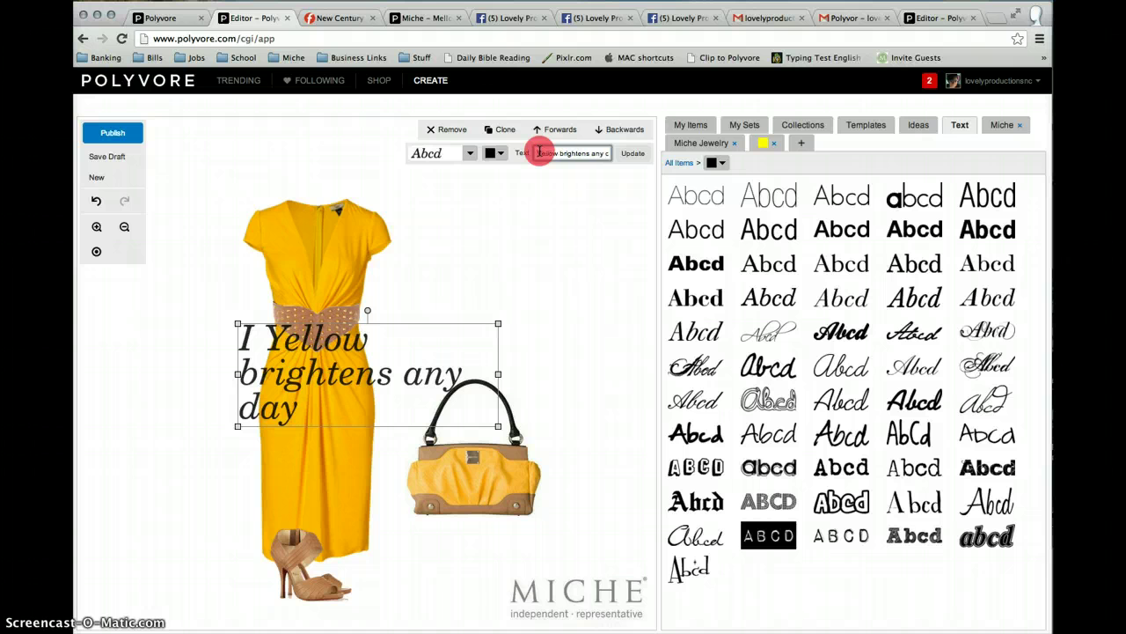
{"action": "key", "text": "BackSpace"}
{"action": "key", "text": "BackSpace"}
{"action": "left_click", "coordinate": [637, 152]}
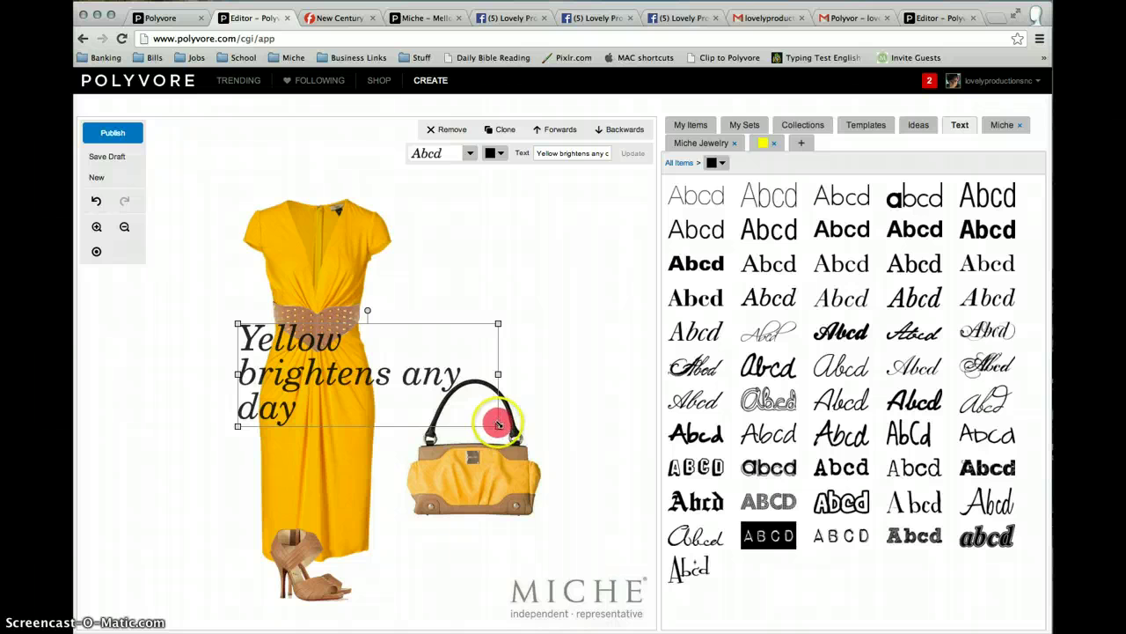
{"action": "left_click_drag", "start_coordinate": [497, 424], "coordinate": [401, 182]}
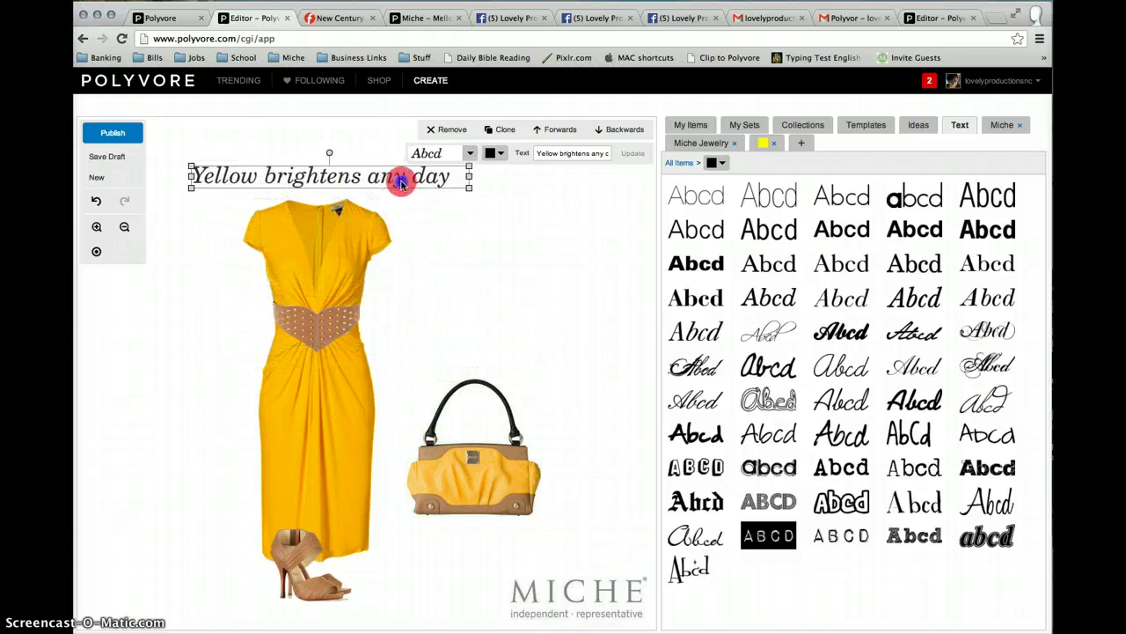
{"action": "left_click", "coordinate": [457, 220]}
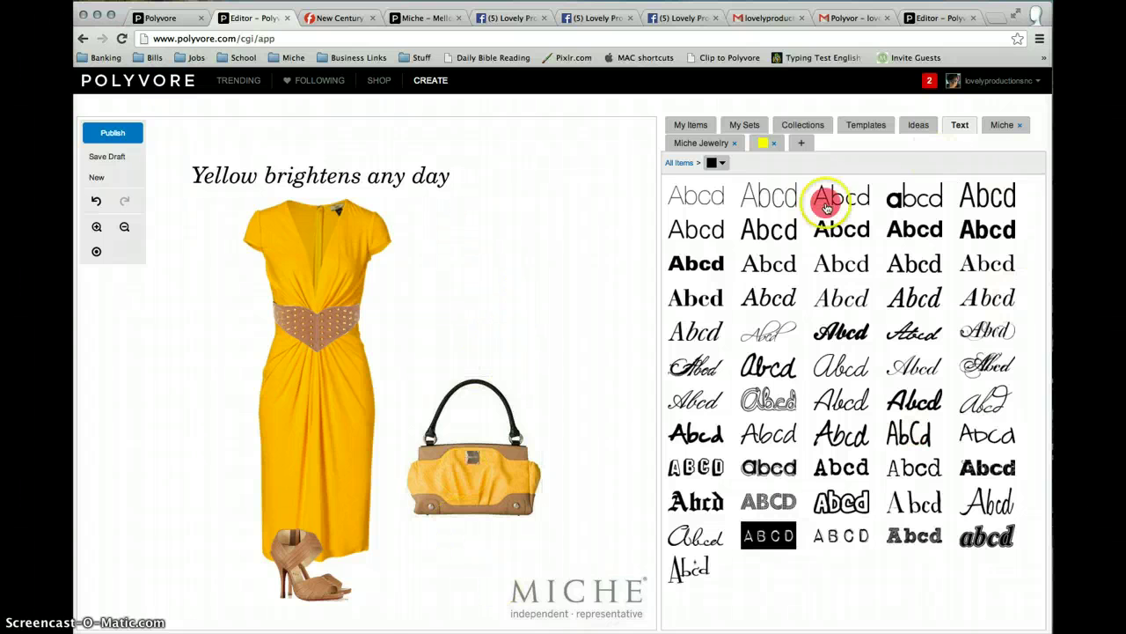
{"action": "mouse_move", "coordinate": [786, 304]}
{"action": "left_click", "coordinate": [584, 346]}
{"action": "left_click", "coordinate": [617, 326]}
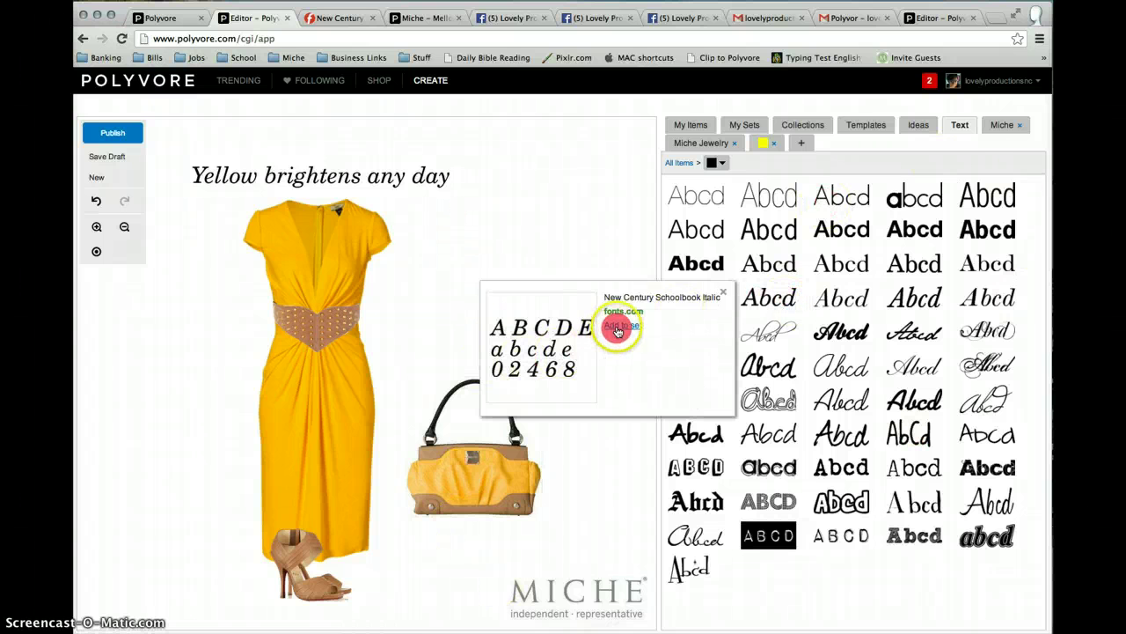
{"action": "left_click", "coordinate": [529, 207]}
- Clone the "Yellow brightens any day" caption and place the copy just below the handbag
{"action": "left_click", "coordinate": [344, 176]}
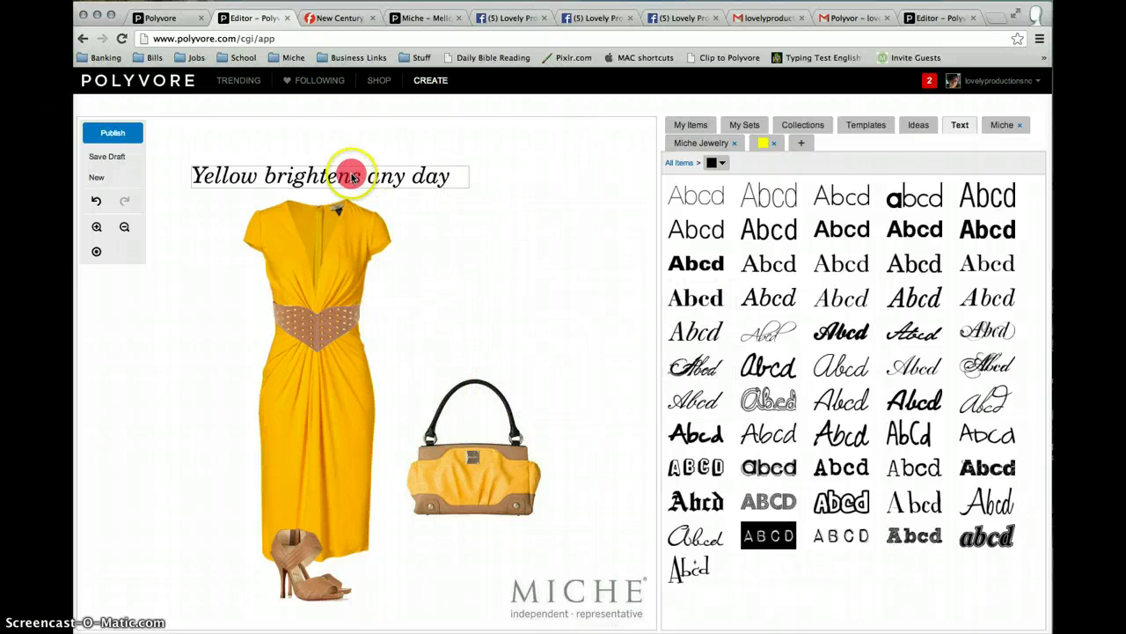
{"action": "left_click", "coordinate": [479, 150]}
{"action": "left_click", "coordinate": [498, 130]}
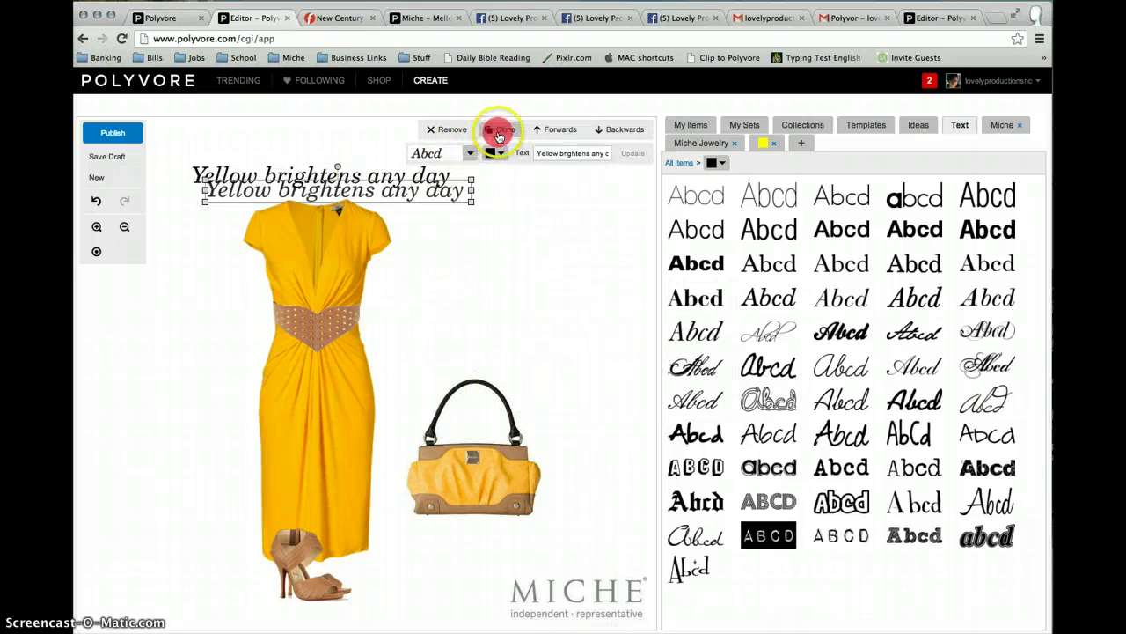
{"action": "left_click", "coordinate": [372, 194]}
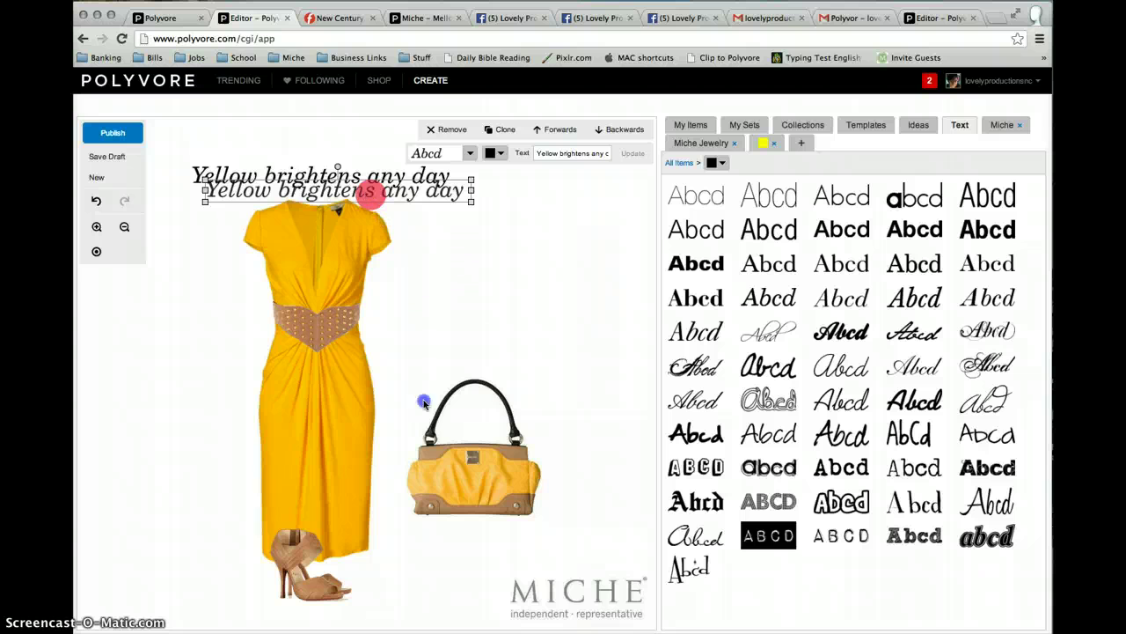
{"action": "left_click_drag", "start_coordinate": [423, 402], "coordinate": [533, 538]}
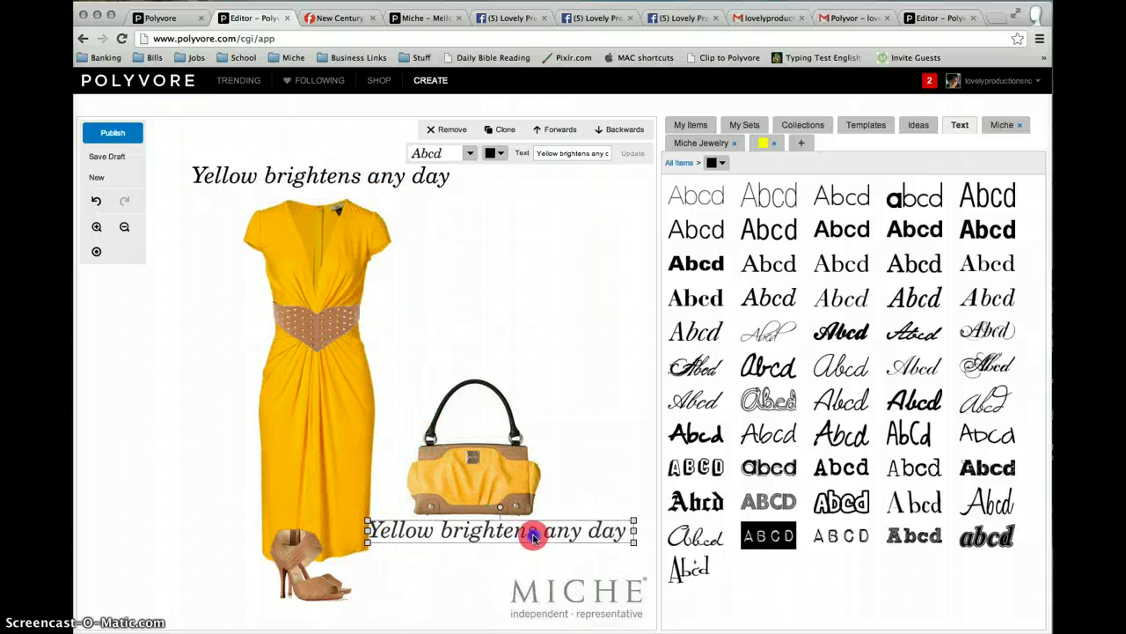
- Change the copied caption's wording to "Ames" and centre it beneath the handbag
{"action": "left_click", "coordinate": [571, 153]}
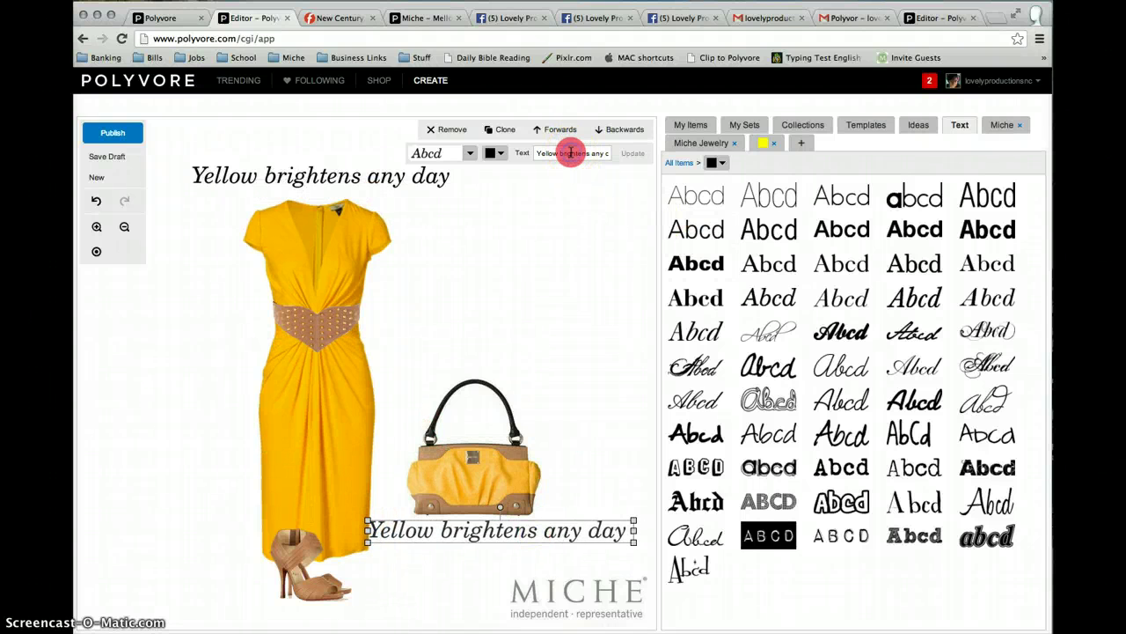
{"action": "triple_click", "coordinate": [571, 152]}
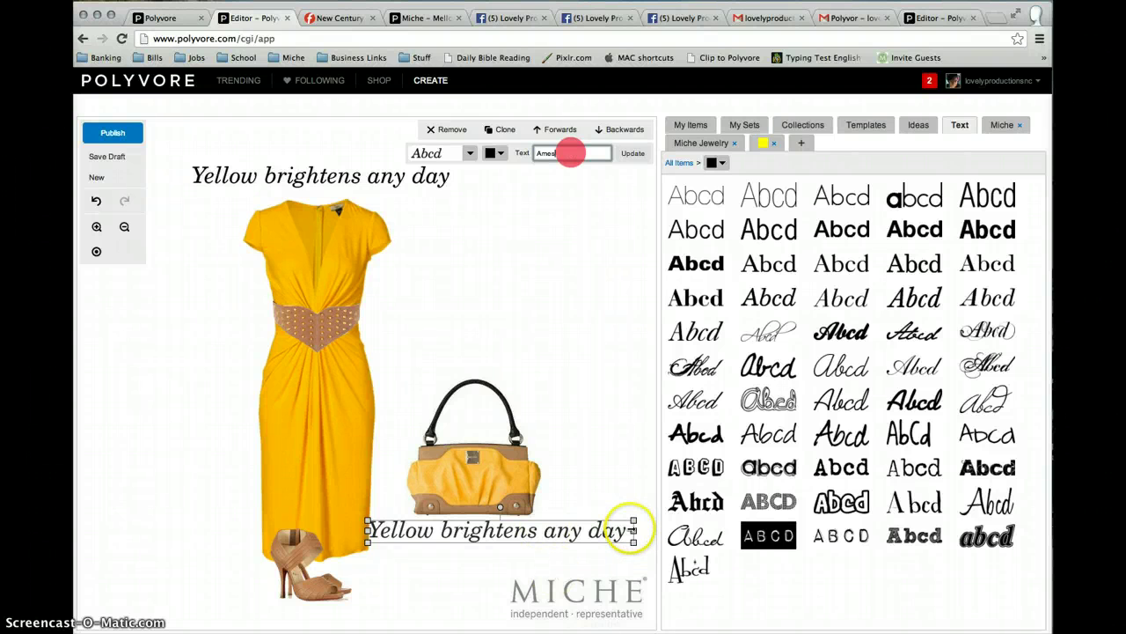
{"action": "left_click", "coordinate": [632, 528]}
{"action": "left_click_drag", "start_coordinate": [632, 529], "coordinate": [455, 528]}
{"action": "left_click", "coordinate": [381, 528]}
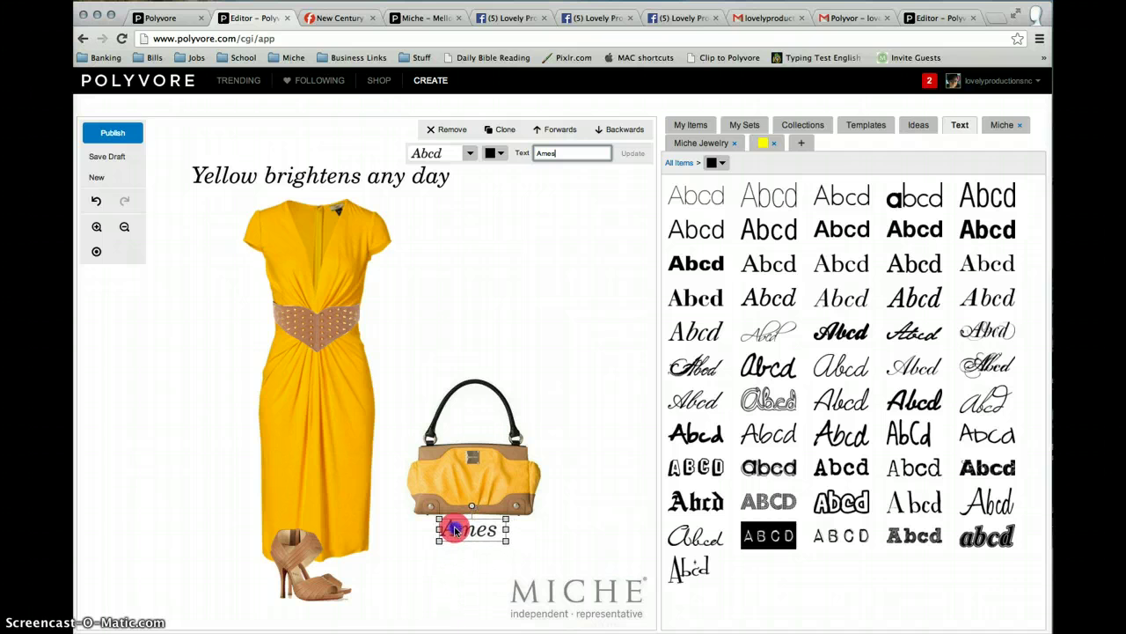
{"action": "left_click", "coordinate": [599, 343]}
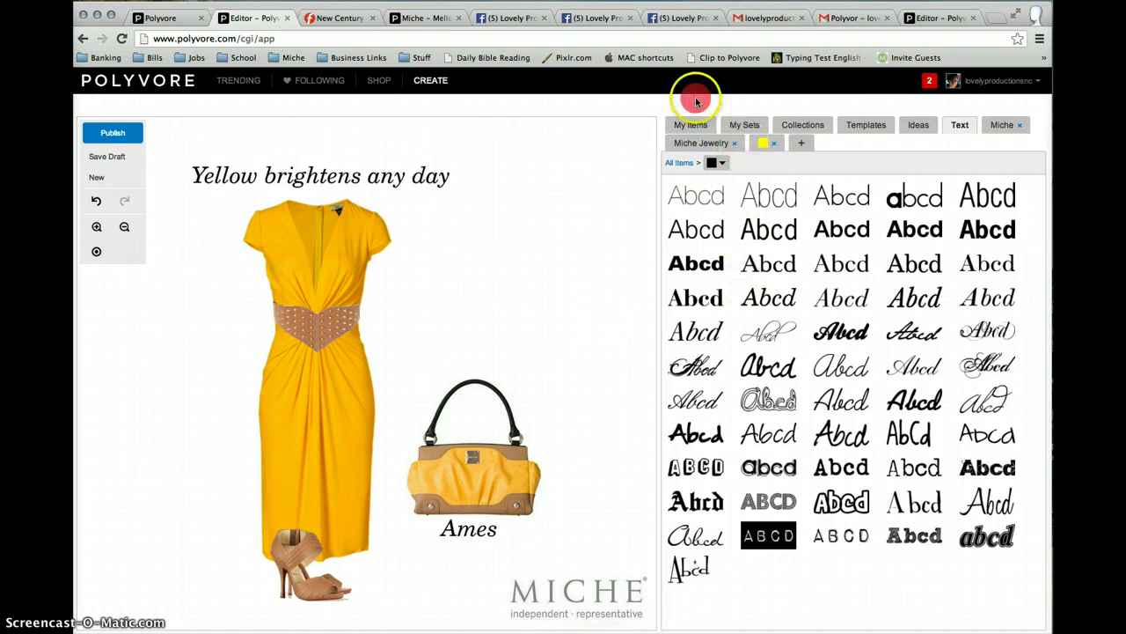
- Add the multi-strand green and blue beaded necklace from the Miche Jewelry items, placed beside the dress opposite the handbag
{"action": "left_click", "coordinate": [703, 143]}
{"action": "left_click", "coordinate": [818, 234]}
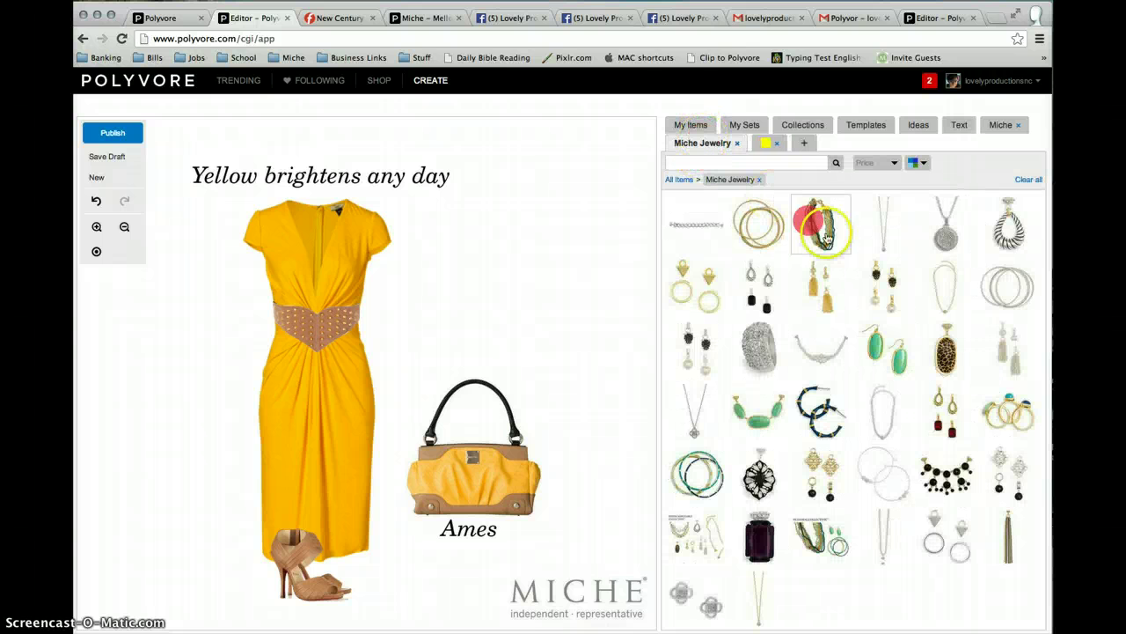
{"action": "left_click_drag", "start_coordinate": [818, 238], "coordinate": [200, 328]}
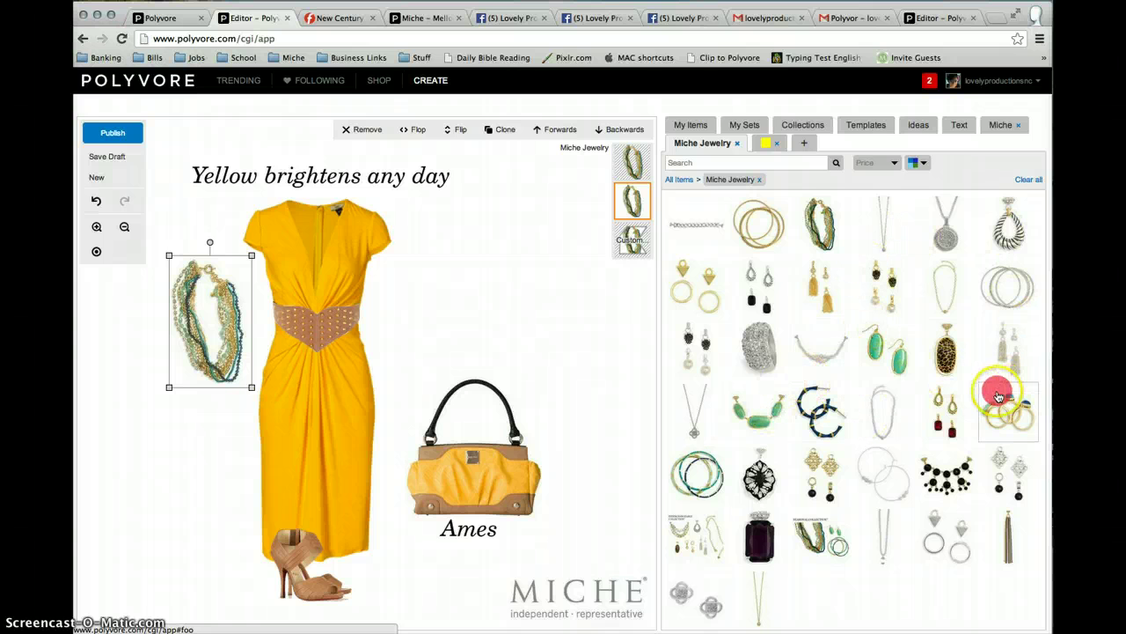
- Add the three gold rings with coloured stones from Miche Jewelry, reduced in size, with a transparent background and placed above the handbag
{"action": "left_click_drag", "start_coordinate": [999, 396], "coordinate": [551, 233]}
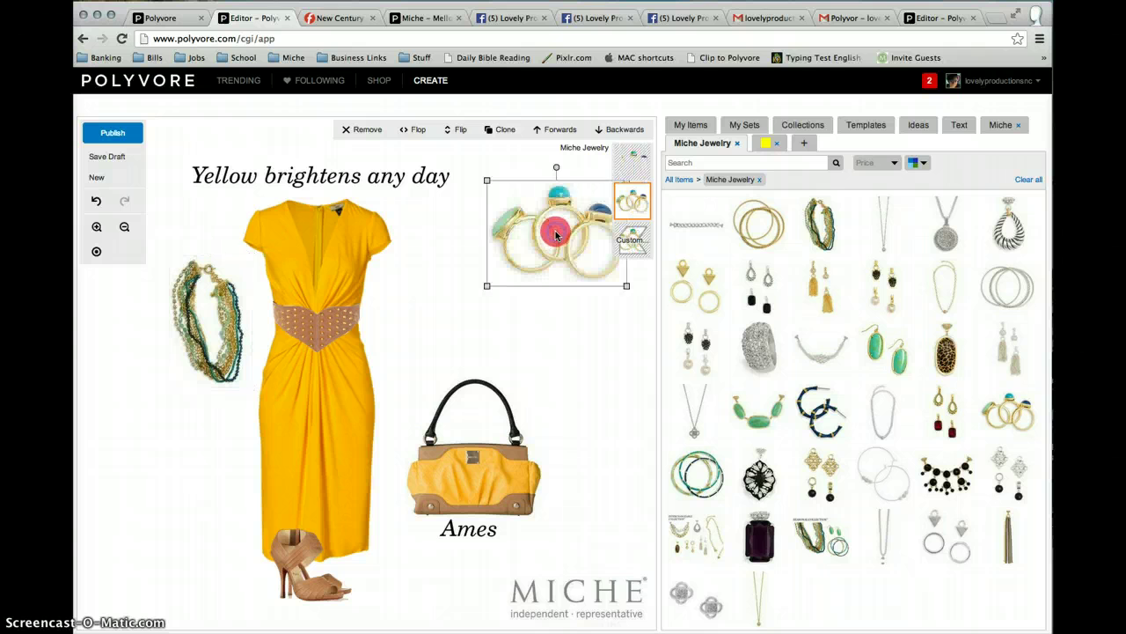
{"action": "left_click_drag", "start_coordinate": [487, 180], "coordinate": [564, 228]}
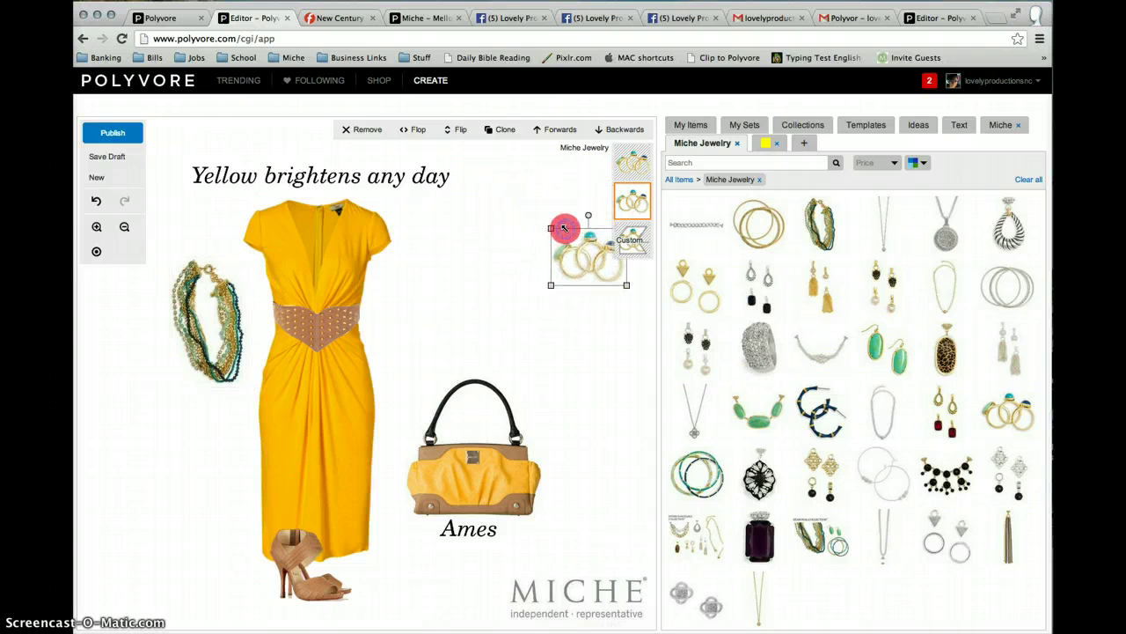
{"action": "left_click", "coordinate": [640, 164]}
{"action": "left_click", "coordinate": [586, 270]}
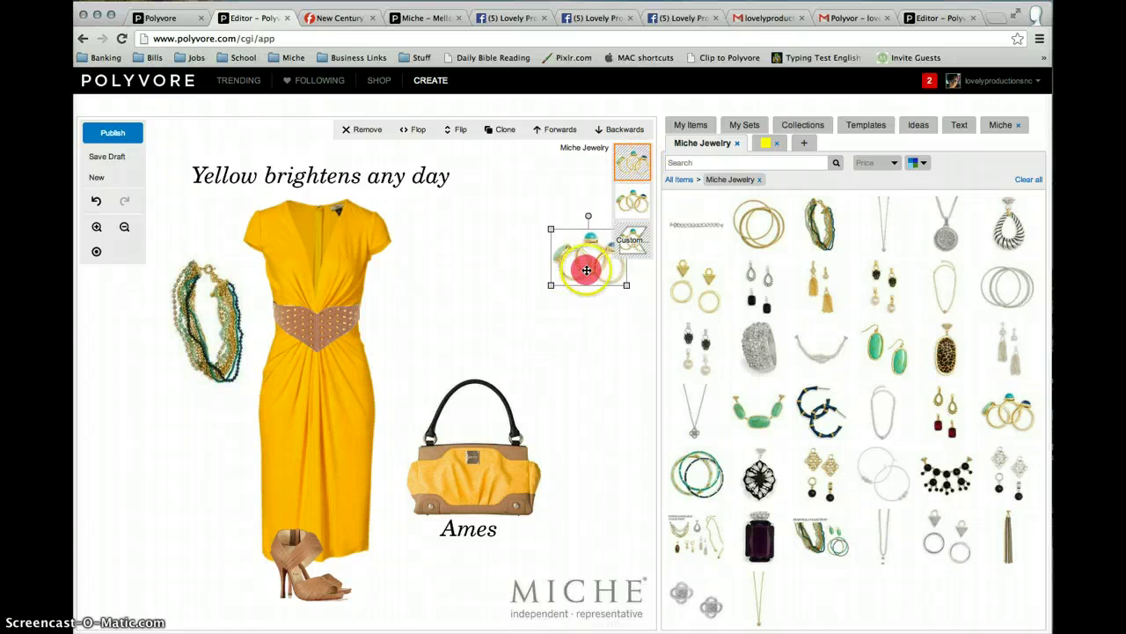
{"action": "left_click_drag", "start_coordinate": [566, 271], "coordinate": [537, 242]}
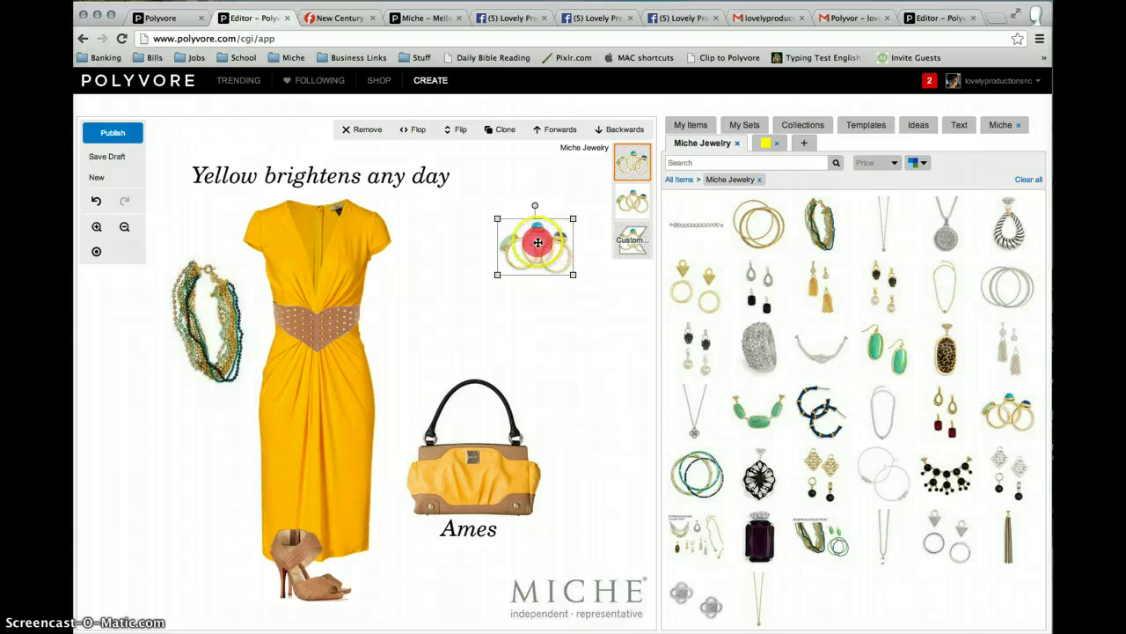
- Try the transparent rings over the dress's skirt and move them back to the empty area just above the handbag
{"action": "left_click_drag", "start_coordinate": [359, 250], "coordinate": [315, 424]}
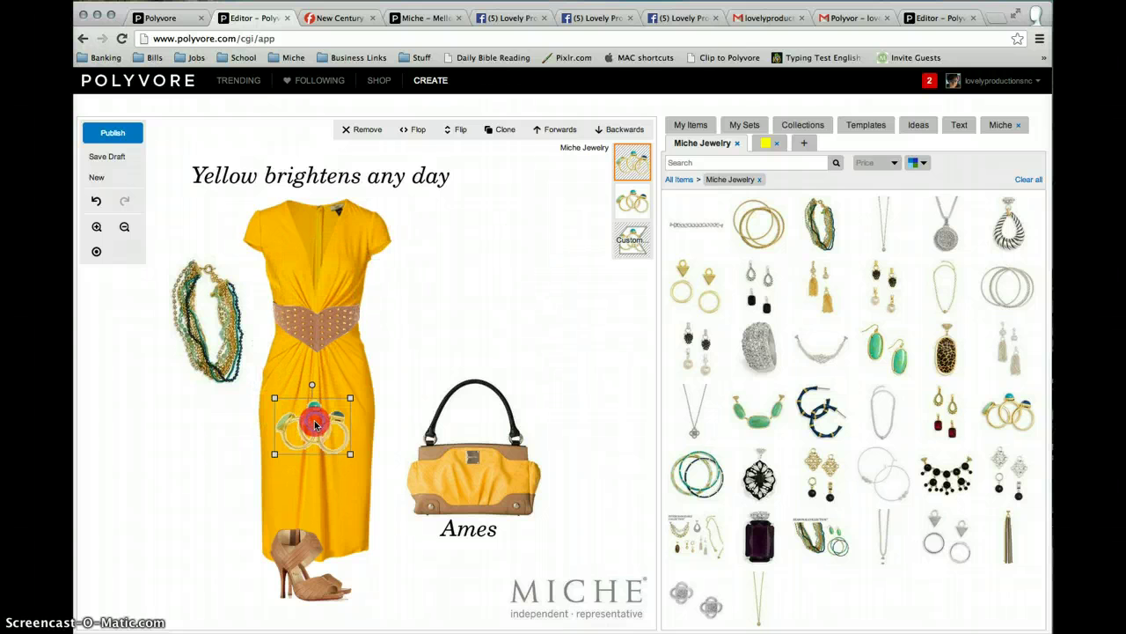
{"action": "left_click", "coordinate": [578, 326]}
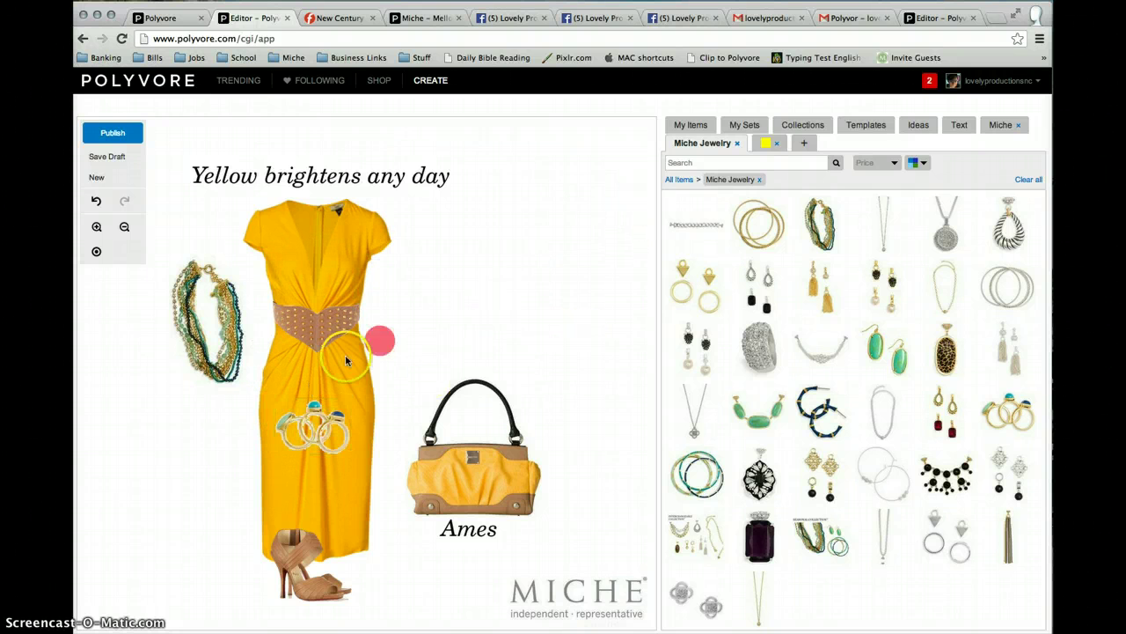
{"action": "left_click_drag", "start_coordinate": [310, 415], "coordinate": [492, 326]}
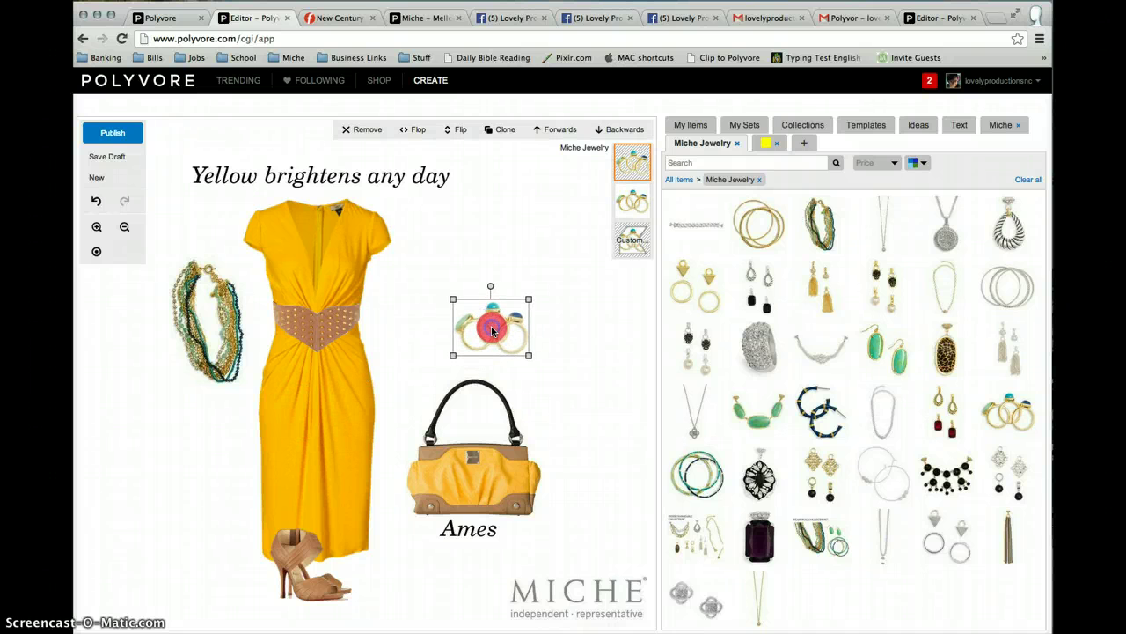
{"action": "left_click", "coordinate": [573, 330]}
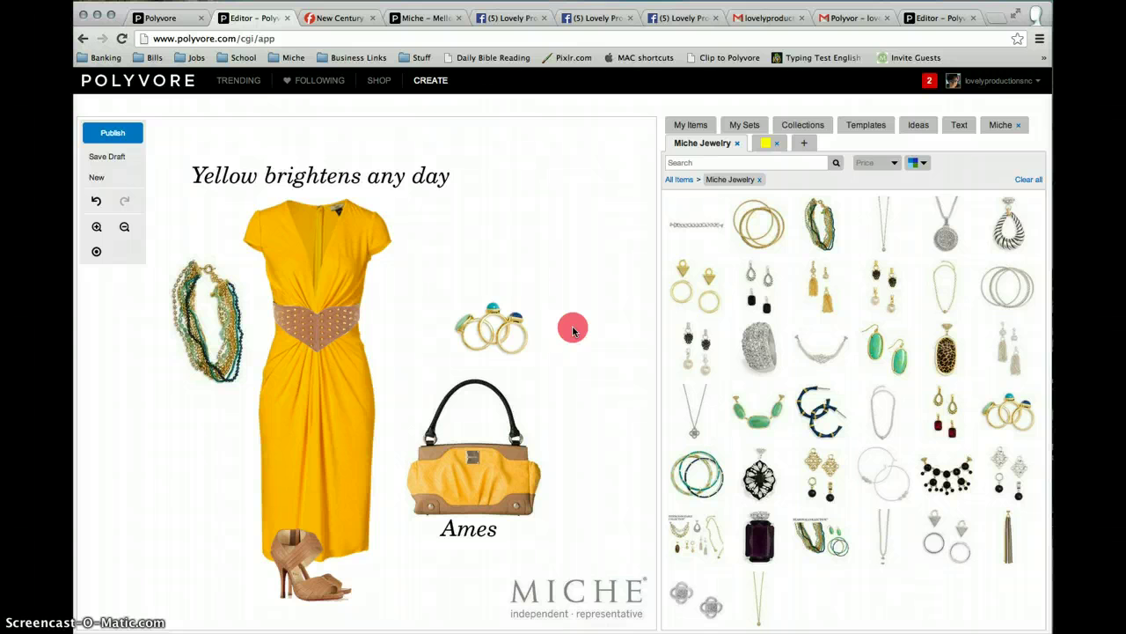
- Try the rings over the dress's skirt with their original opaque background and move them back above the handbag
{"action": "left_click", "coordinate": [503, 321]}
{"action": "left_click_drag", "start_coordinate": [502, 322], "coordinate": [313, 410]}
{"action": "left_click", "coordinate": [632, 200]}
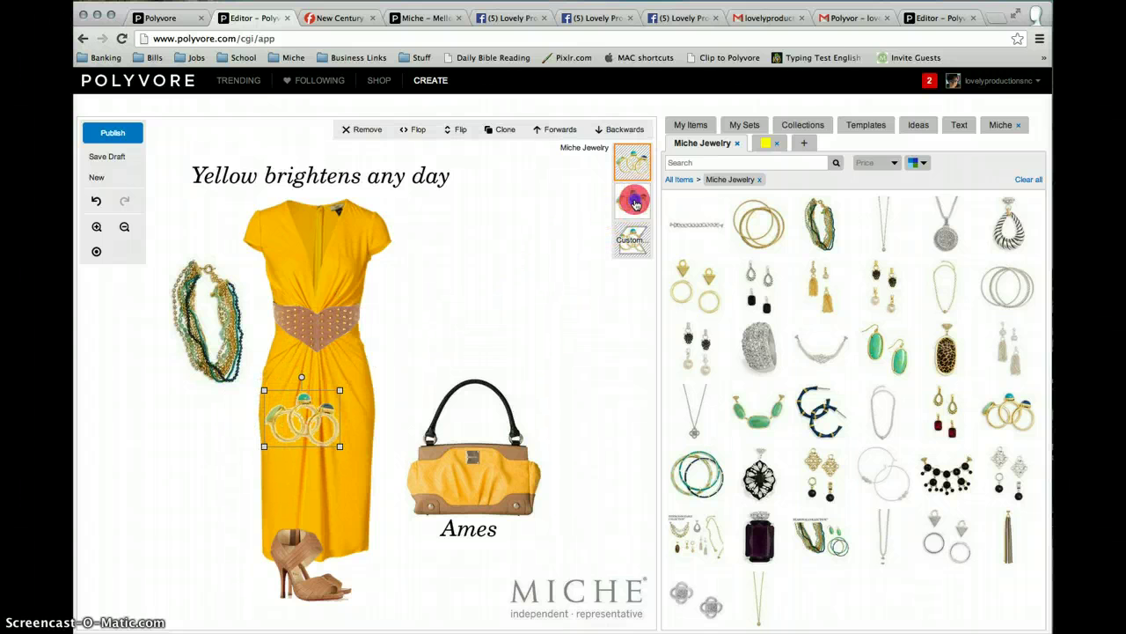
{"action": "left_click", "coordinate": [474, 305]}
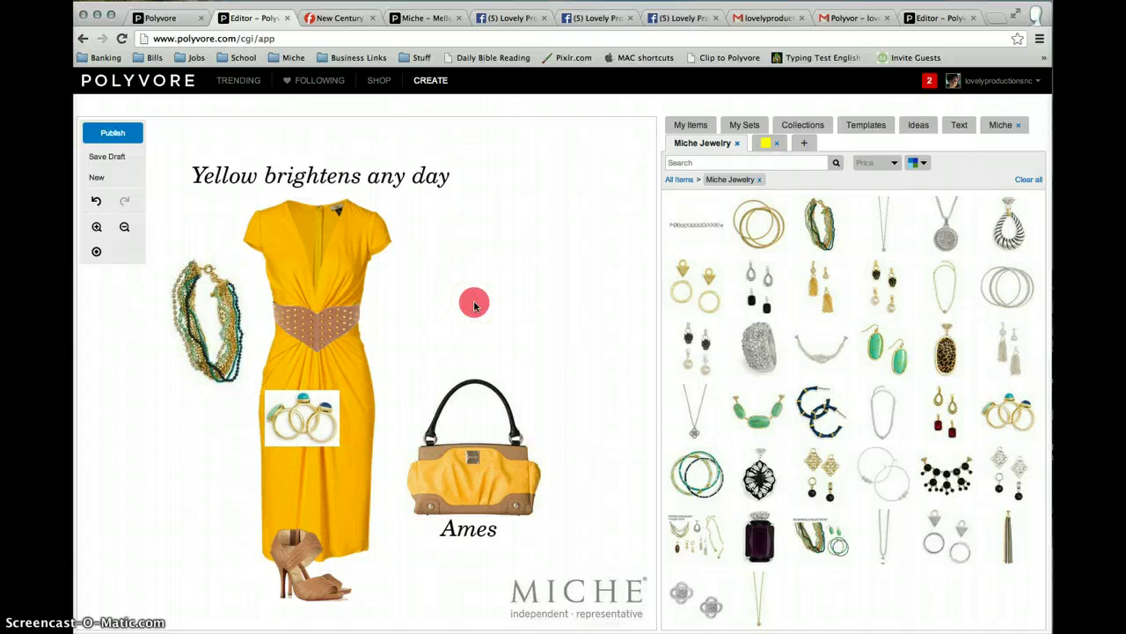
{"action": "left_click_drag", "start_coordinate": [302, 410], "coordinate": [543, 264]}
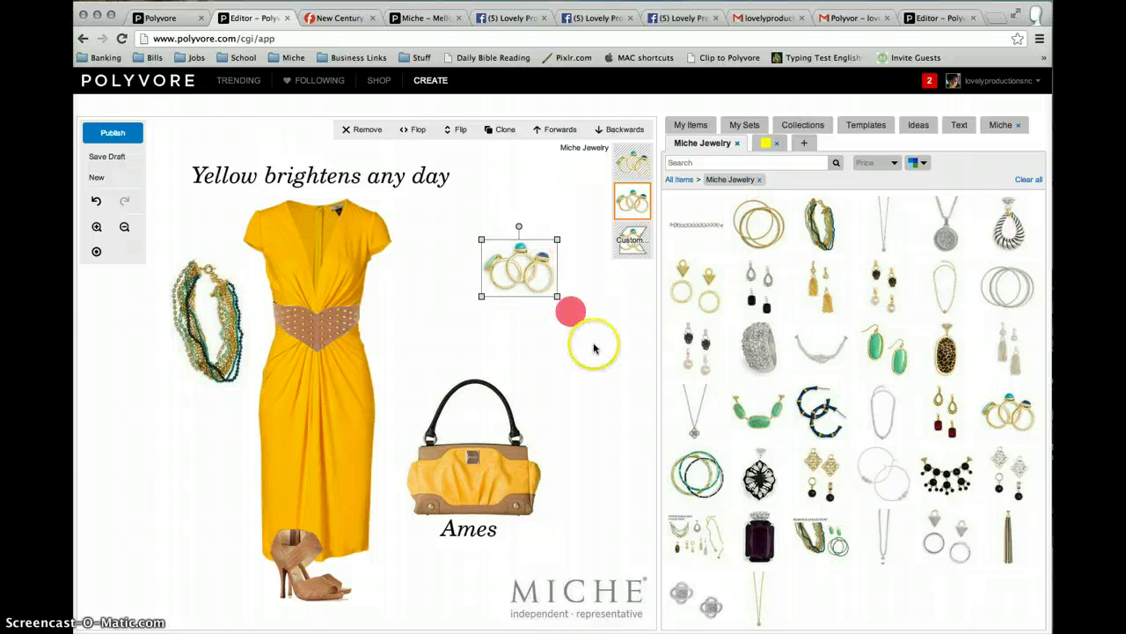
{"action": "left_click", "coordinate": [532, 336]}
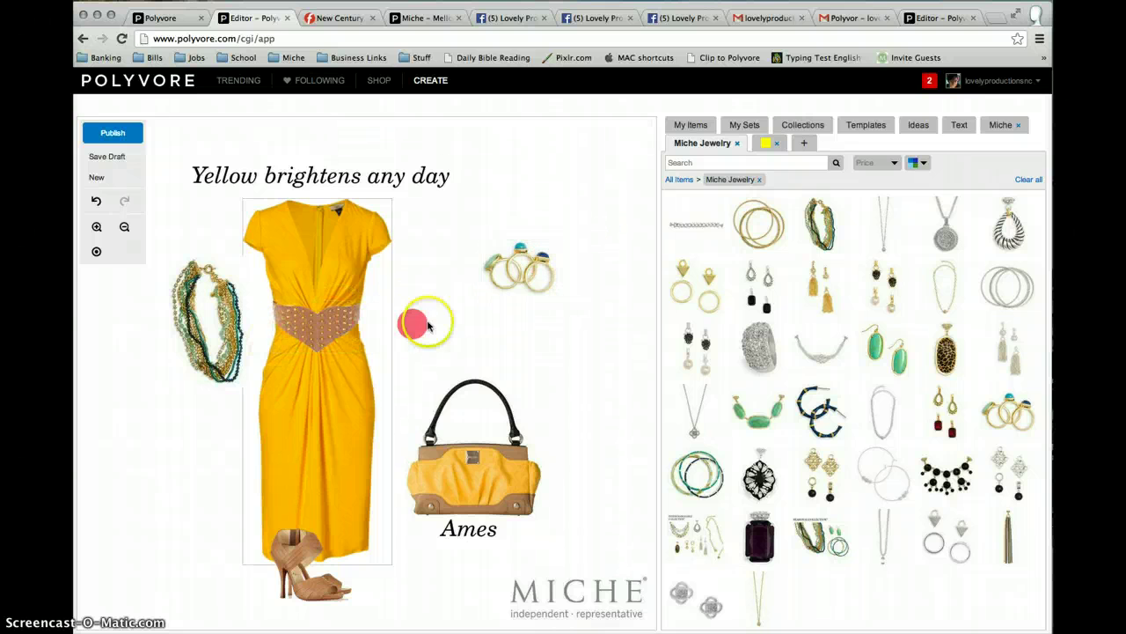
- Position the rings above the handbag, farther from the dress, and switch them to the transparent background
{"action": "left_click_drag", "start_coordinate": [531, 276], "coordinate": [571, 268]}
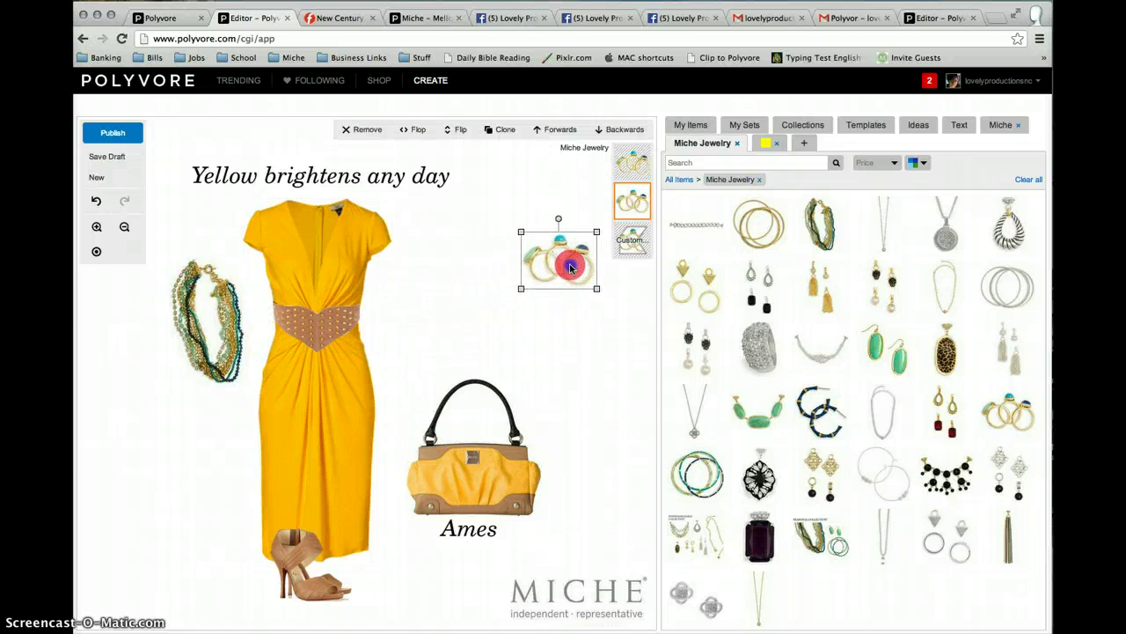
{"action": "left_click", "coordinate": [637, 167]}
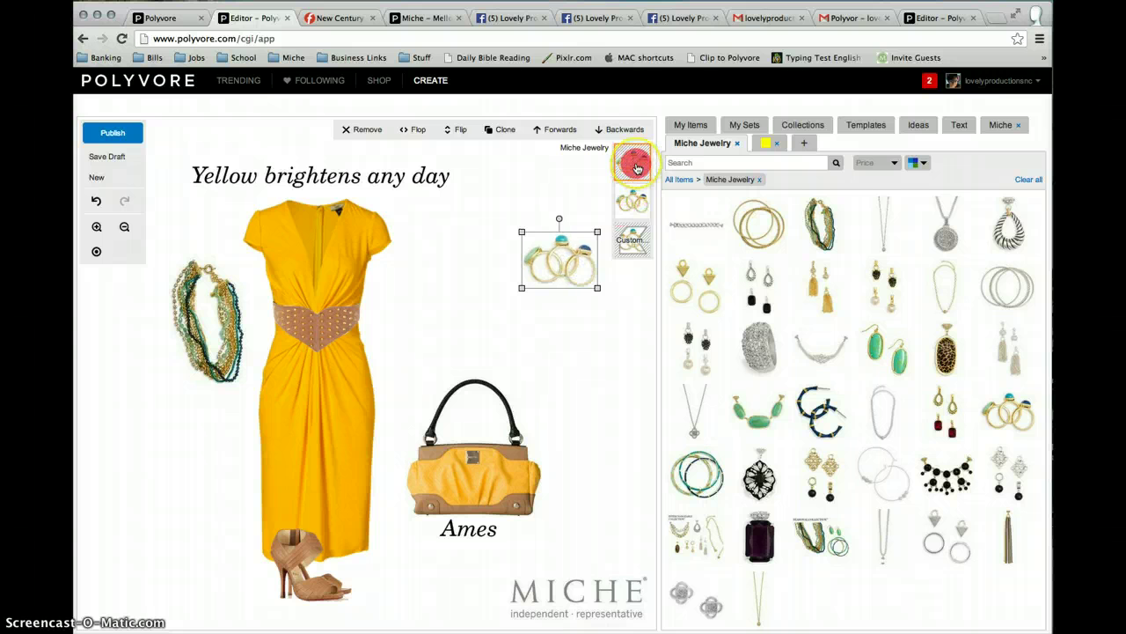
{"action": "left_click", "coordinate": [587, 355]}
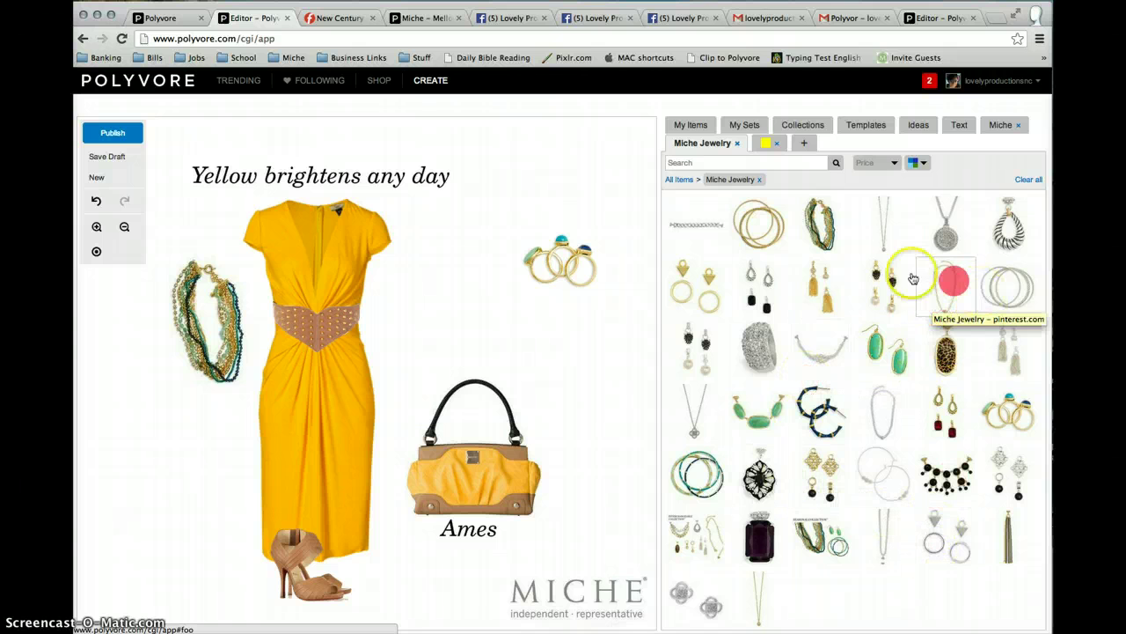
- Add the gold bangles from Miche Jewelry, reduced in size, beside the dress's waist and give them a transparent background
{"action": "left_click_drag", "start_coordinate": [771, 241], "coordinate": [448, 294]}
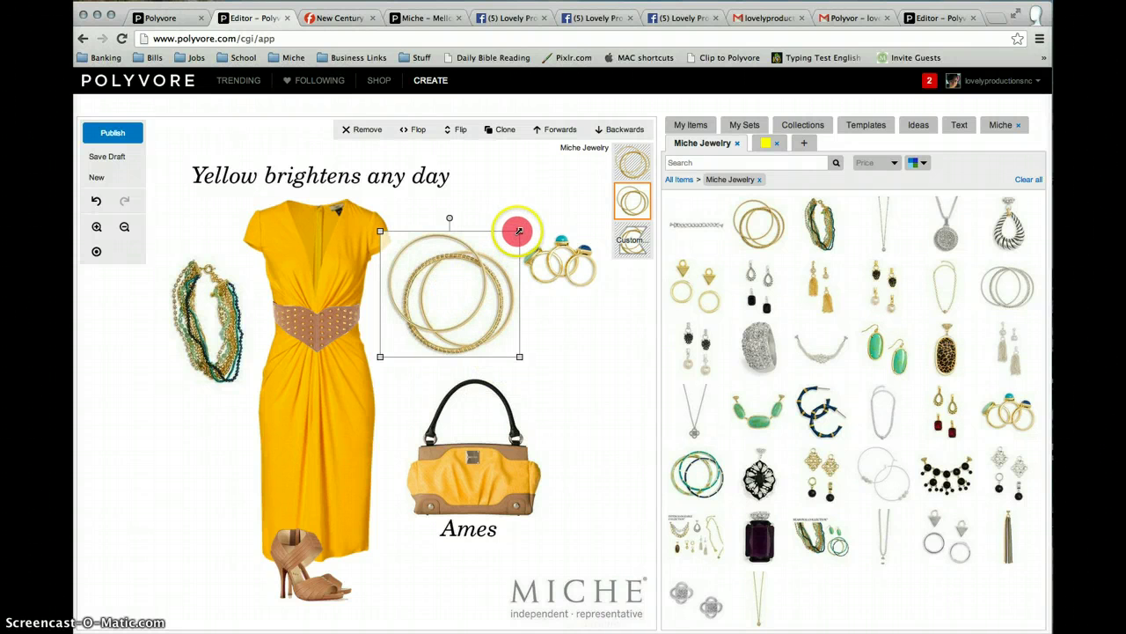
{"action": "left_click_drag", "start_coordinate": [495, 232], "coordinate": [422, 280]}
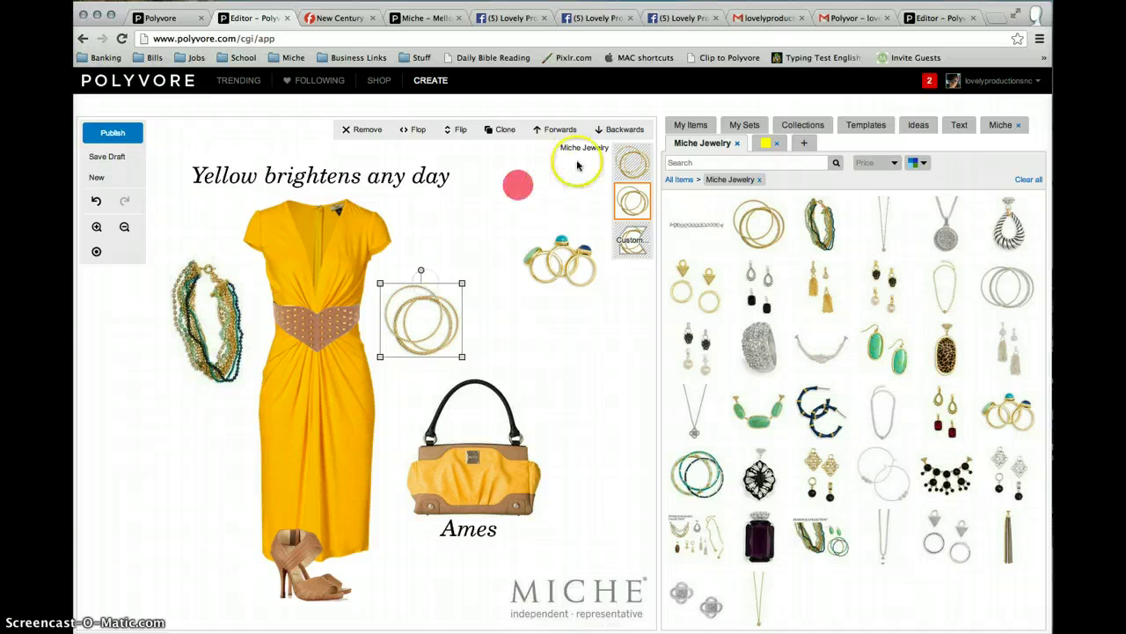
{"action": "left_click", "coordinate": [645, 169]}
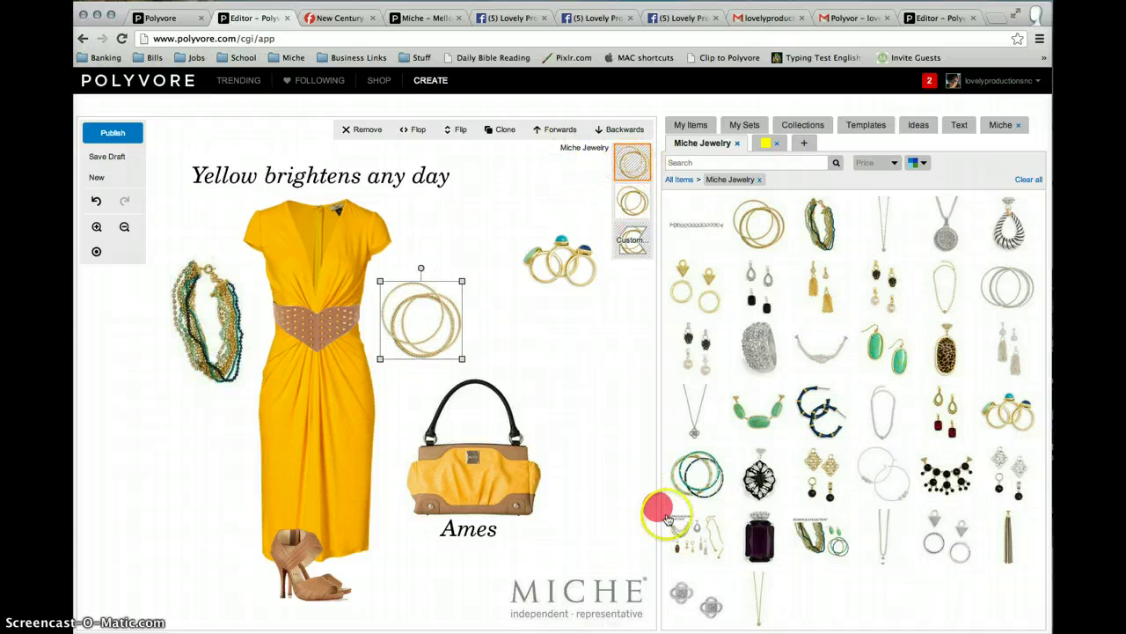
- Add the teal, gold and navy bangles, reduced in size, above the handbag and move the rings closer to the dress, above the gold bangles
{"action": "left_click", "coordinate": [711, 475]}
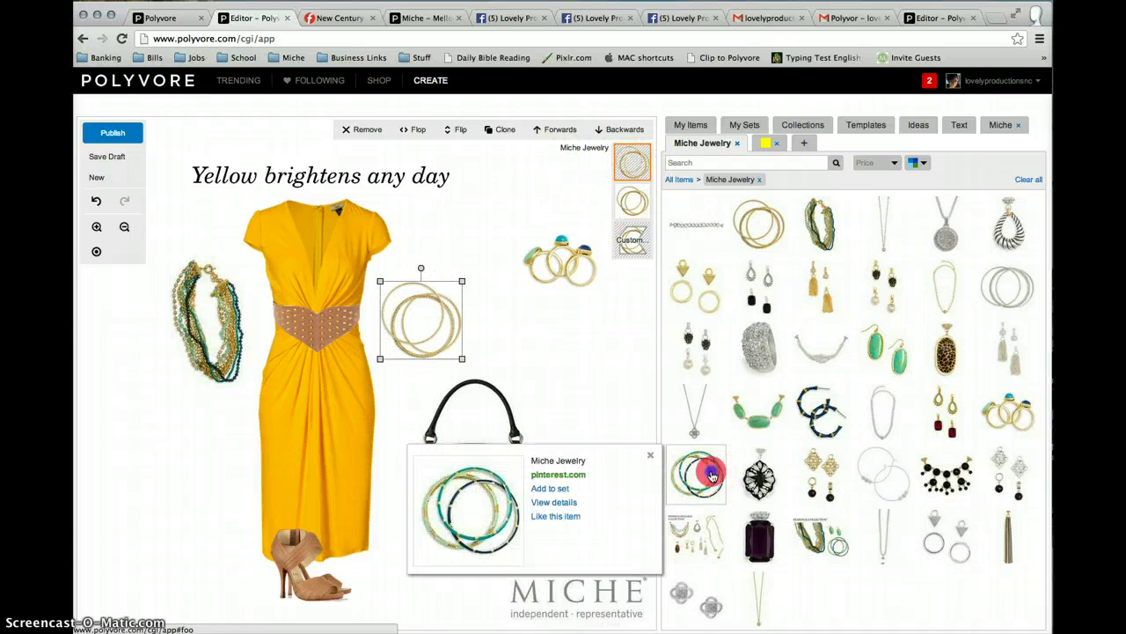
{"action": "left_click", "coordinate": [561, 490]}
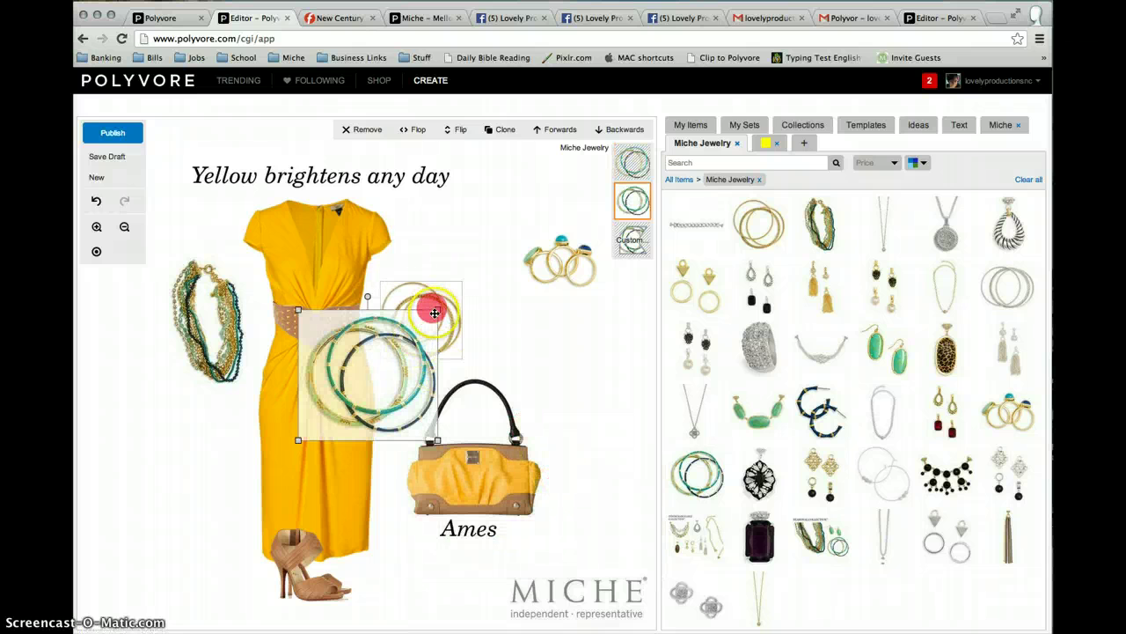
{"action": "left_click_drag", "start_coordinate": [436, 309], "coordinate": [308, 338]}
{"action": "left_click_drag", "start_coordinate": [276, 395], "coordinate": [515, 326]}
{"action": "left_click", "coordinate": [583, 334]}
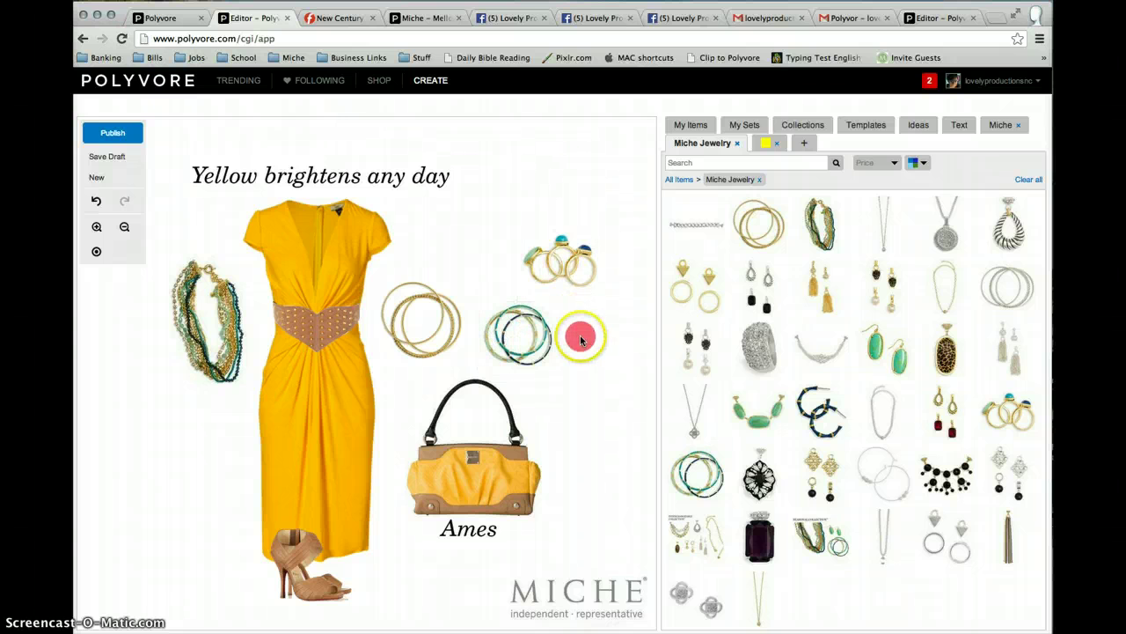
{"action": "left_click", "coordinate": [576, 264]}
{"action": "left_click_drag", "start_coordinate": [569, 262], "coordinate": [486, 253]}
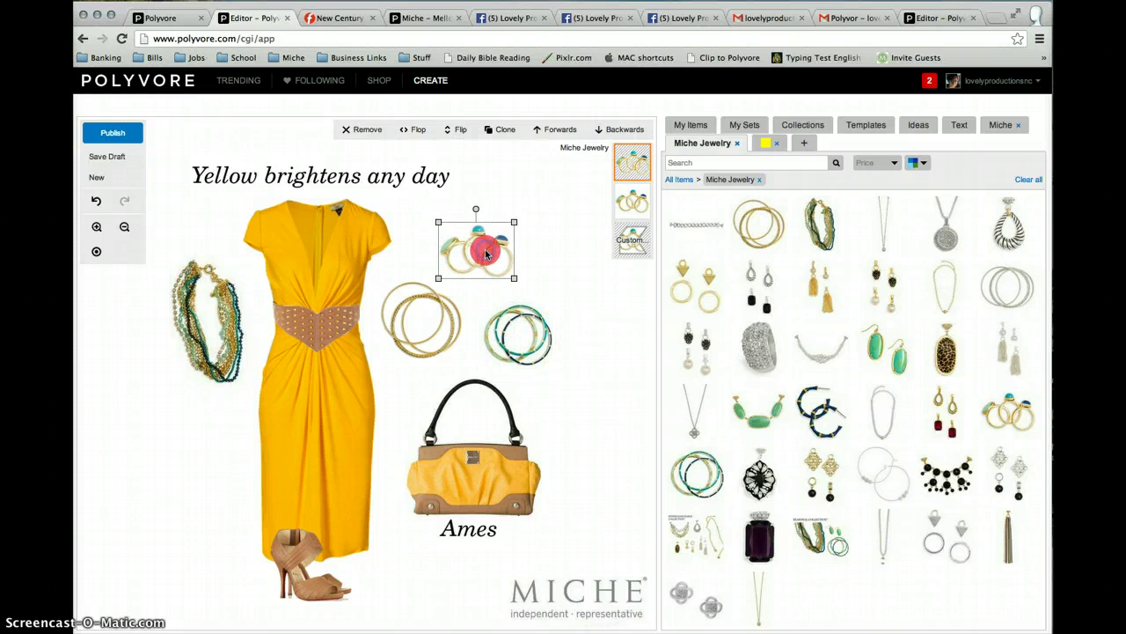
- Add the blue hoop earrings from Miche Jewelry, reduced in size, just below the multi-strand necklace
{"action": "left_click", "coordinate": [891, 365]}
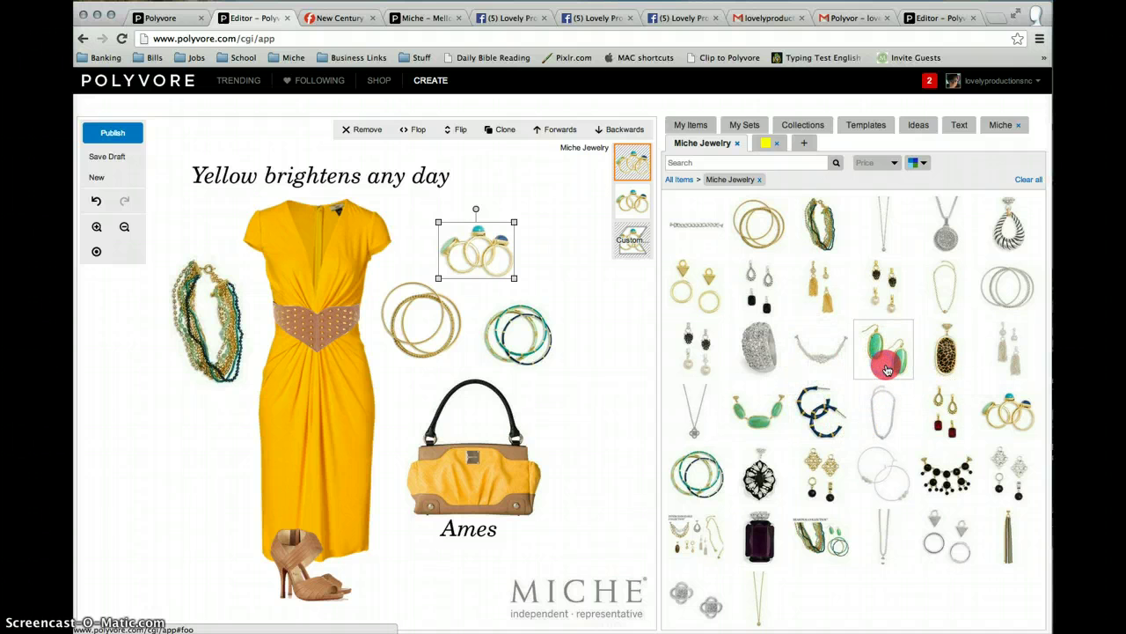
{"action": "left_click", "coordinate": [817, 413]}
{"action": "left_click_drag", "start_coordinate": [817, 413], "coordinate": [189, 420]}
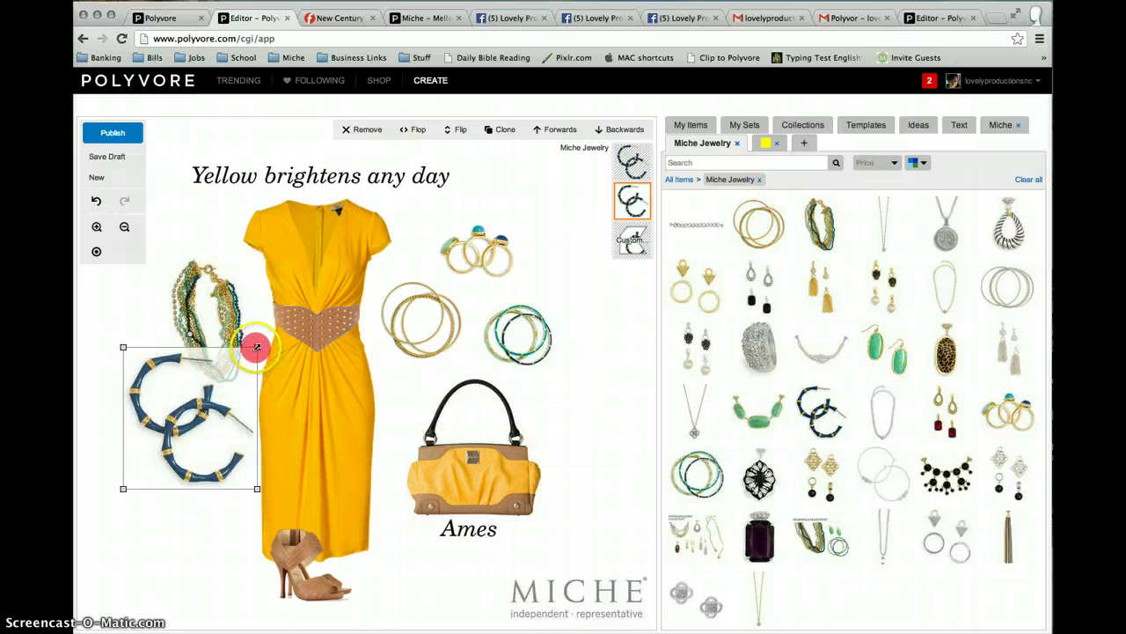
{"action": "left_click_drag", "start_coordinate": [256, 349], "coordinate": [141, 415]}
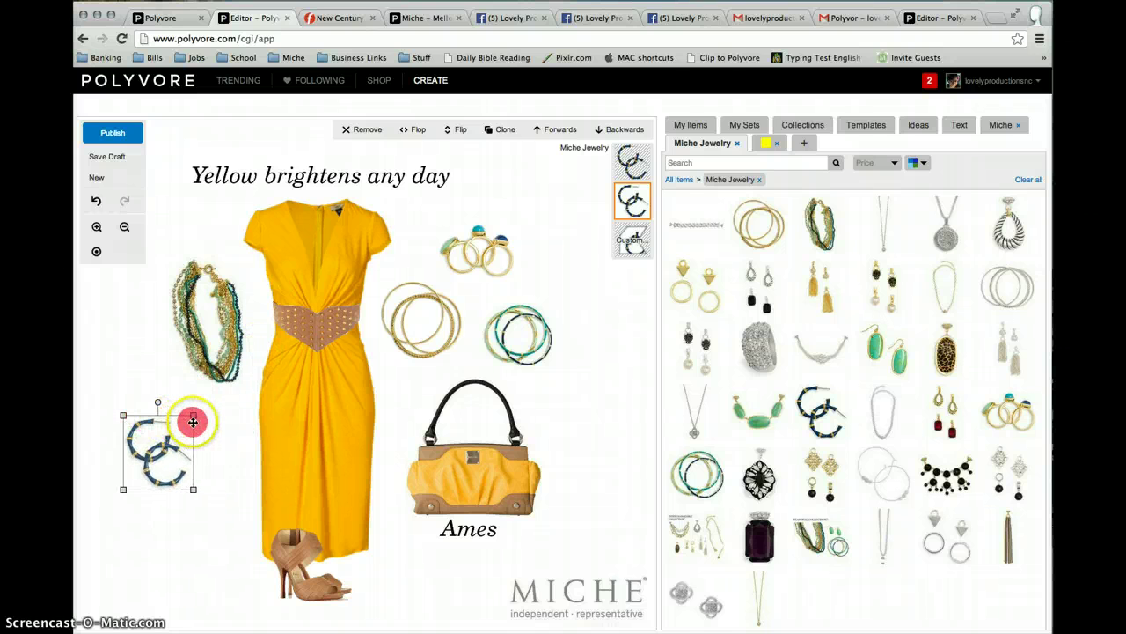
{"action": "left_click_drag", "start_coordinate": [191, 416], "coordinate": [173, 394]}
{"action": "left_click", "coordinate": [152, 455]}
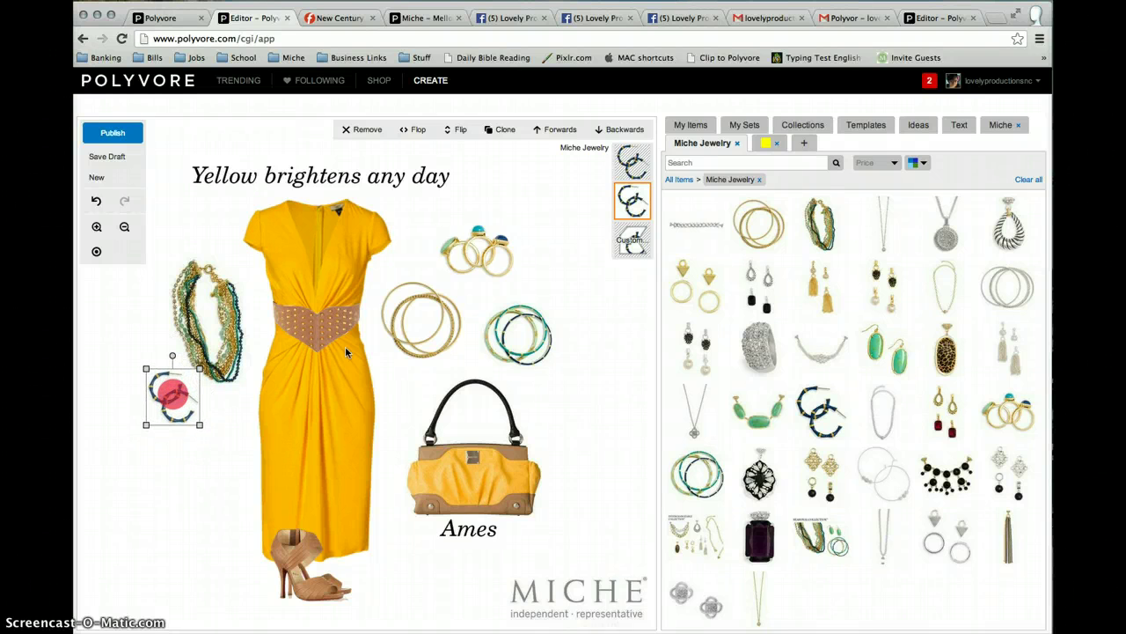
{"action": "left_click", "coordinate": [596, 370]}
{"action": "left_click", "coordinate": [481, 479]}
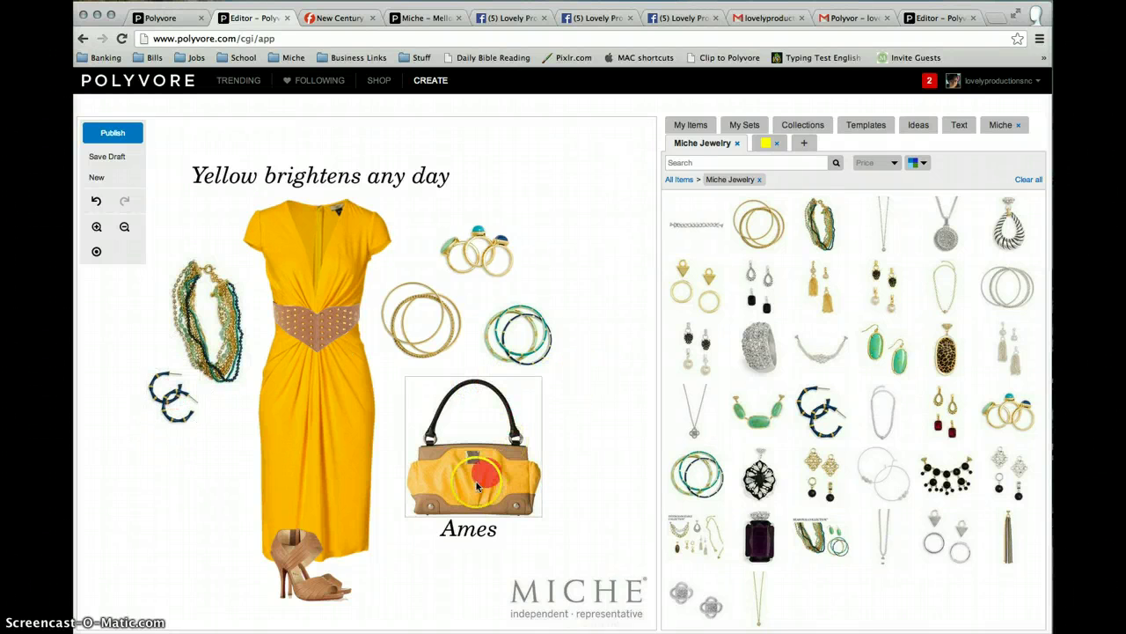
{"action": "left_click", "coordinate": [205, 478]}
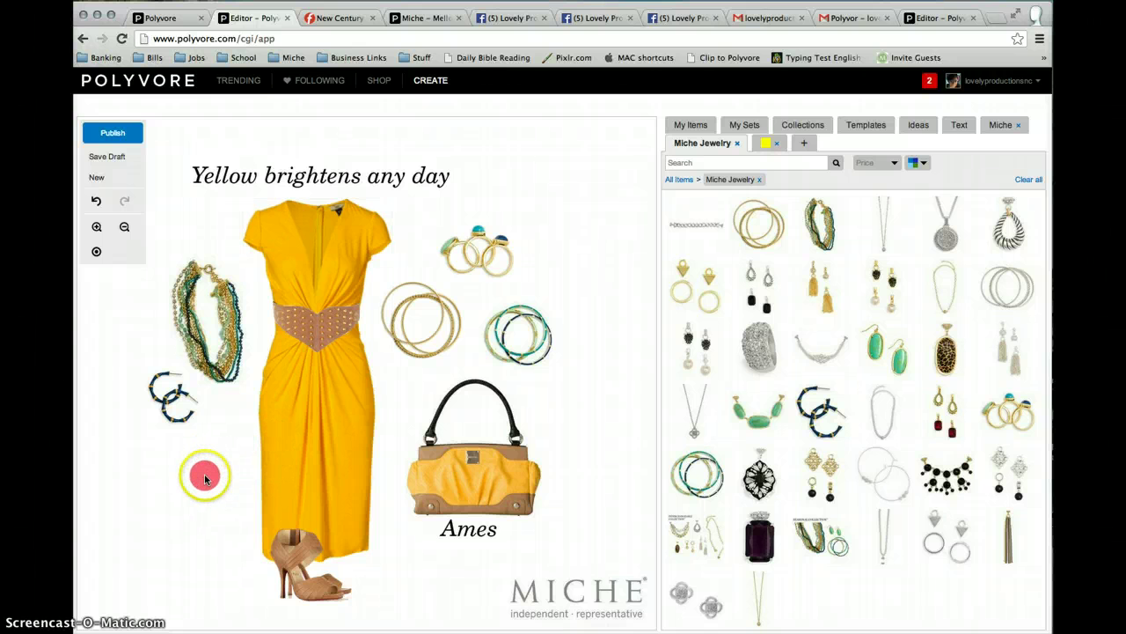
{"action": "left_click_drag", "start_coordinate": [205, 478], "coordinate": [172, 480]}
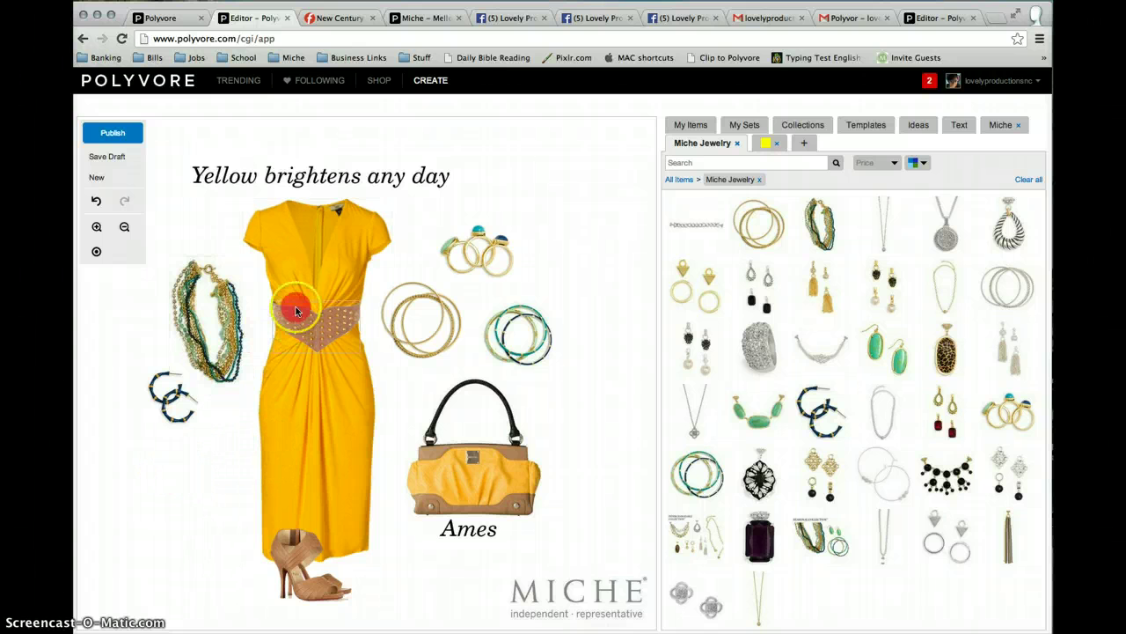
- Clone the yellow caption, change the copy's text to "This is all Miche Jewelry" and place it across the dress's lower skirt
{"action": "left_click", "coordinate": [329, 176]}
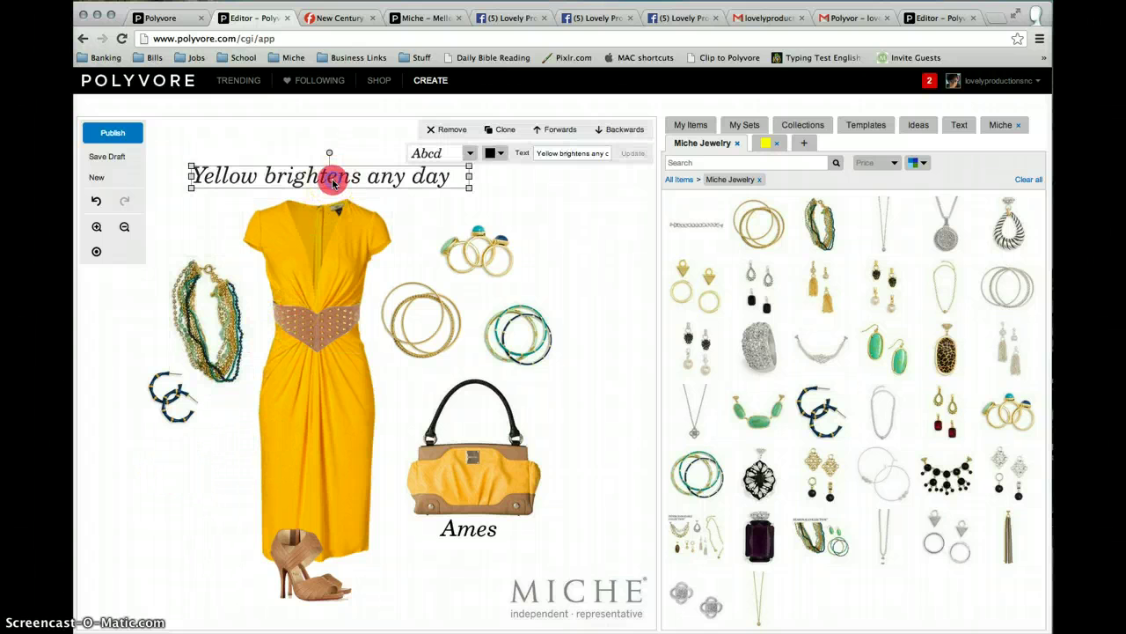
{"action": "left_click", "coordinate": [504, 130]}
{"action": "left_click", "coordinate": [581, 152]}
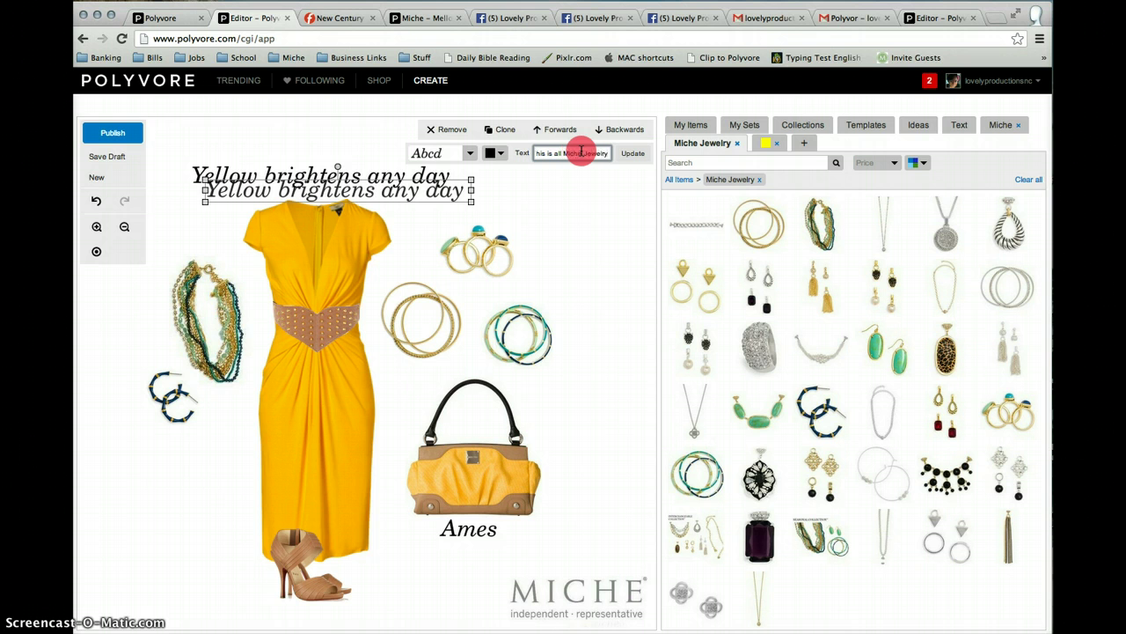
{"action": "left_click", "coordinate": [359, 193]}
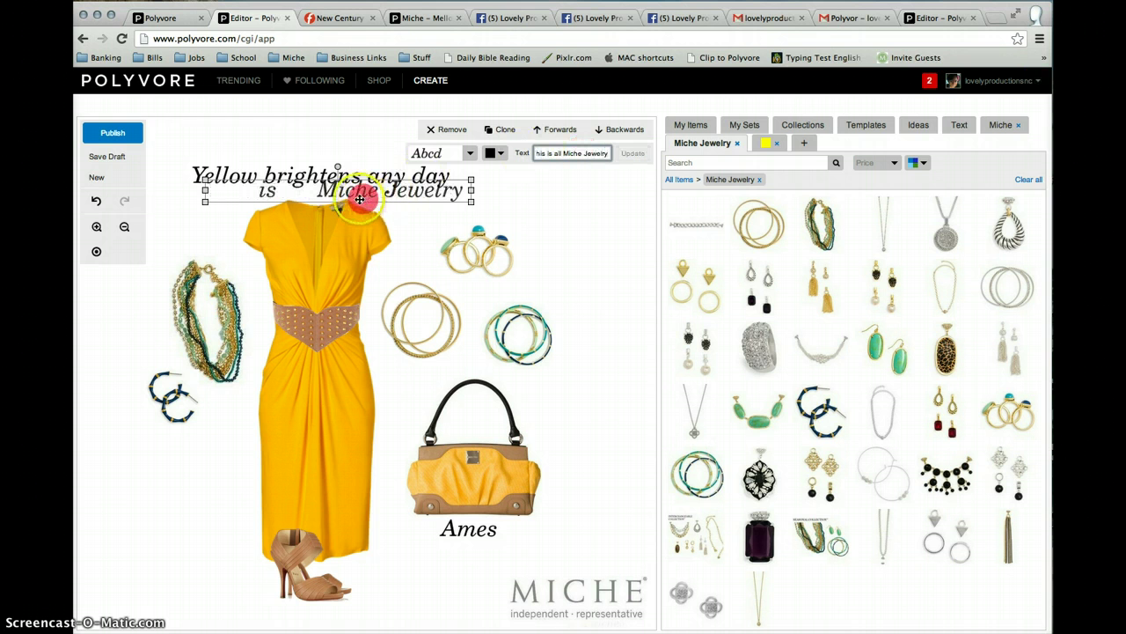
{"action": "left_click_drag", "start_coordinate": [359, 194], "coordinate": [258, 457]}
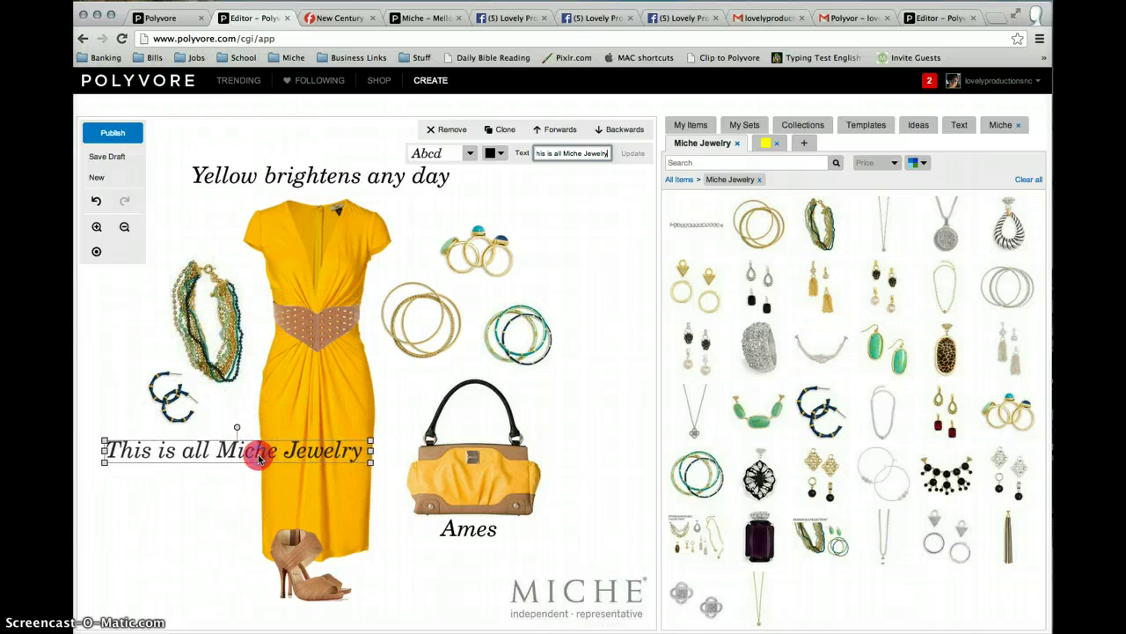
{"action": "left_click", "coordinate": [612, 338]}
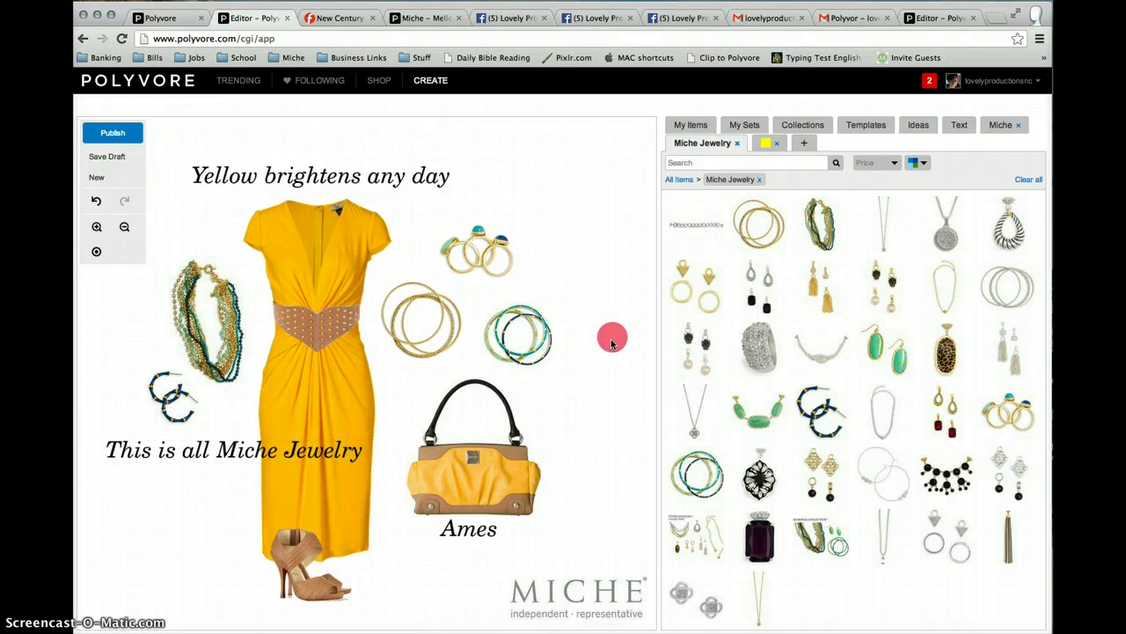
{"action": "left_click", "coordinate": [589, 368]}
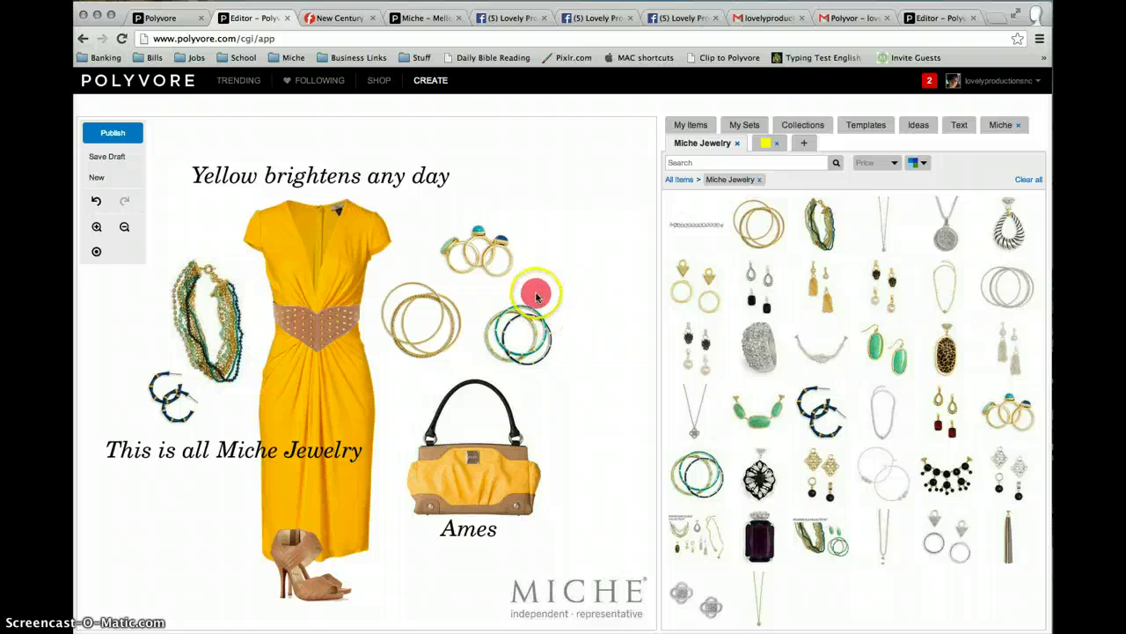
- Try the yellow caption at the upper edge of the collage with the Miche Jewelry text directly beneath it
{"action": "mouse_move", "coordinate": [377, 181]}
{"action": "left_mouse_down"}
{"action": "mouse_move", "coordinate": [426, 138]}
{"action": "mouse_move", "coordinate": [397, 139]}
{"action": "left_mouse_up"}
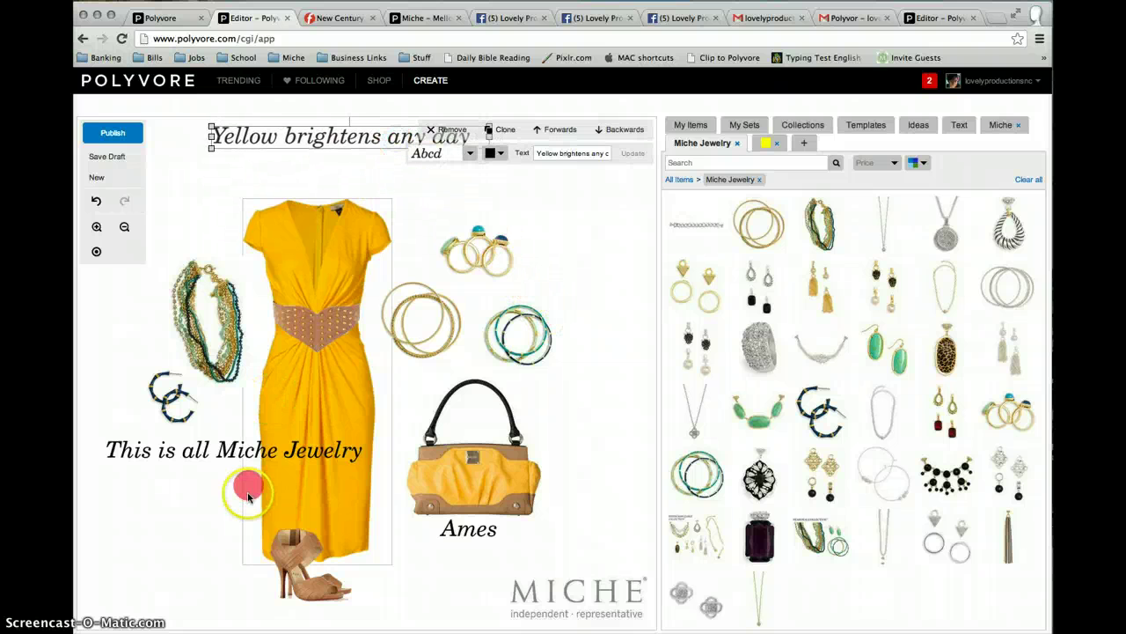
{"action": "left_click_drag", "start_coordinate": [242, 452], "coordinate": [398, 180]}
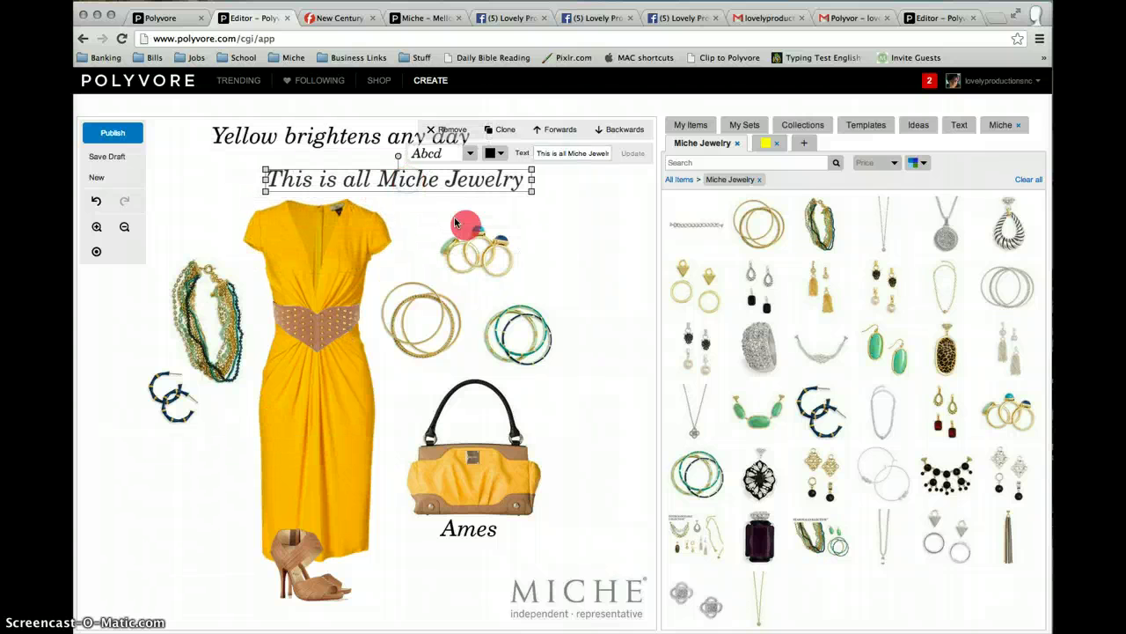
{"action": "left_click", "coordinate": [556, 253]}
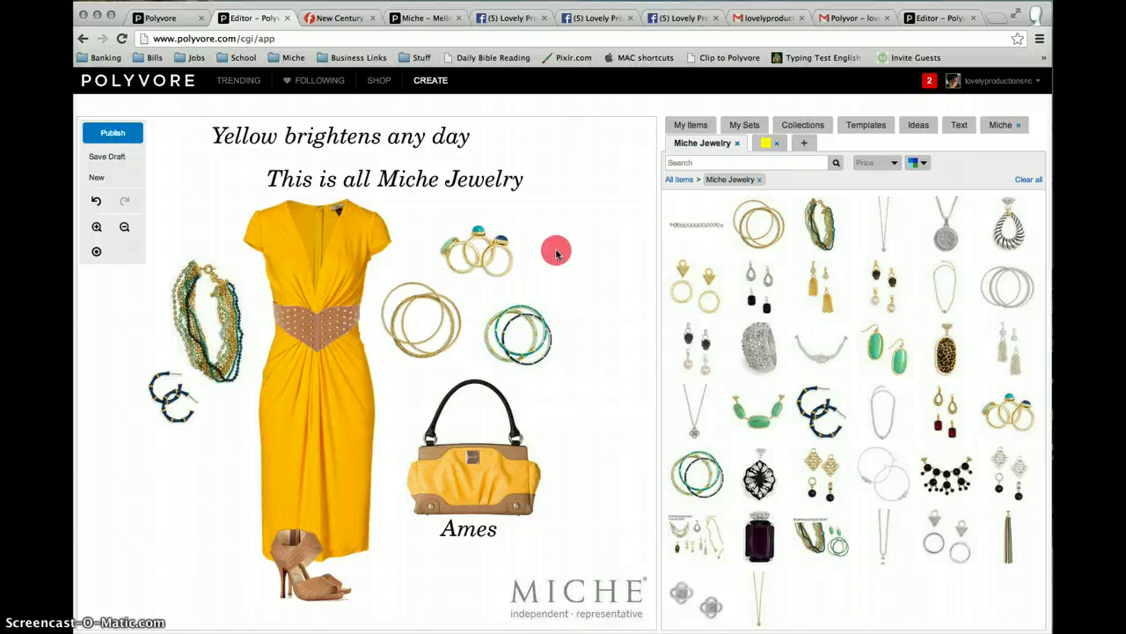
- Move the Miche Jewelry text back across the dress's lower skirt and the yellow caption back to just above the dress
{"action": "left_click_drag", "start_coordinate": [467, 171], "coordinate": [329, 465]}
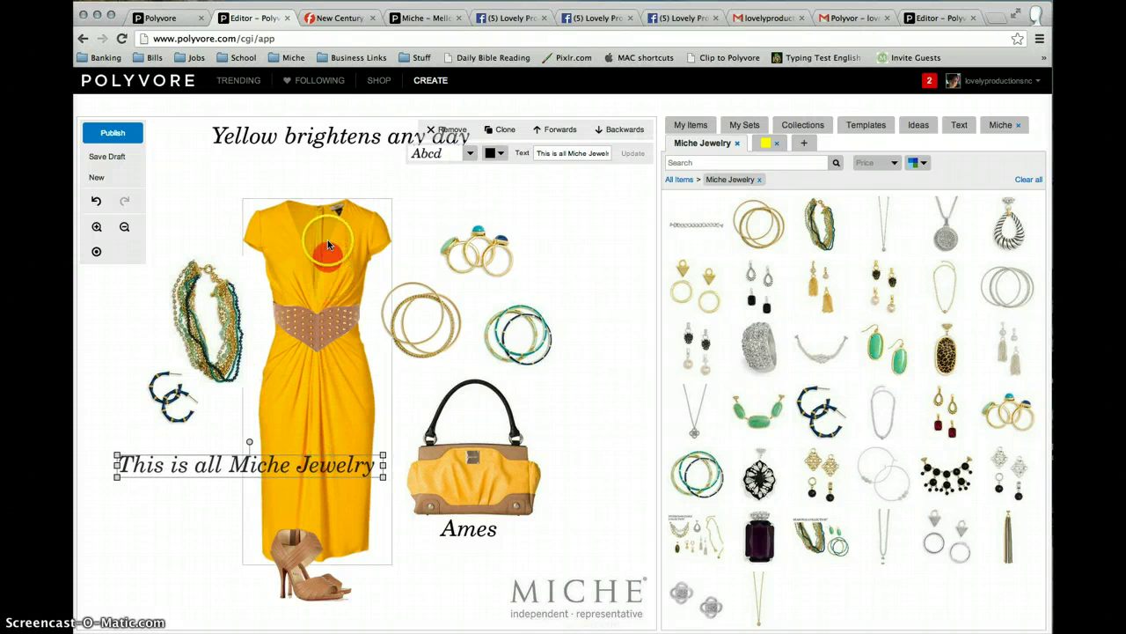
{"action": "left_click_drag", "start_coordinate": [340, 134], "coordinate": [336, 173]}
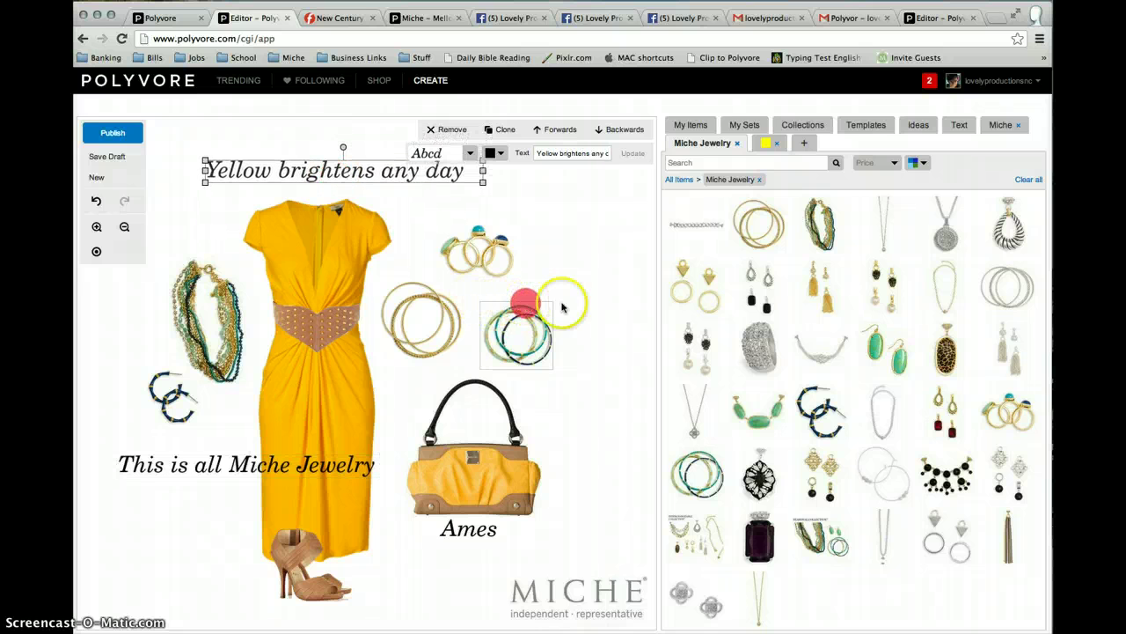
{"action": "left_click_drag", "start_coordinate": [245, 461], "coordinate": [229, 476]}
{"action": "left_click", "coordinate": [598, 341]}
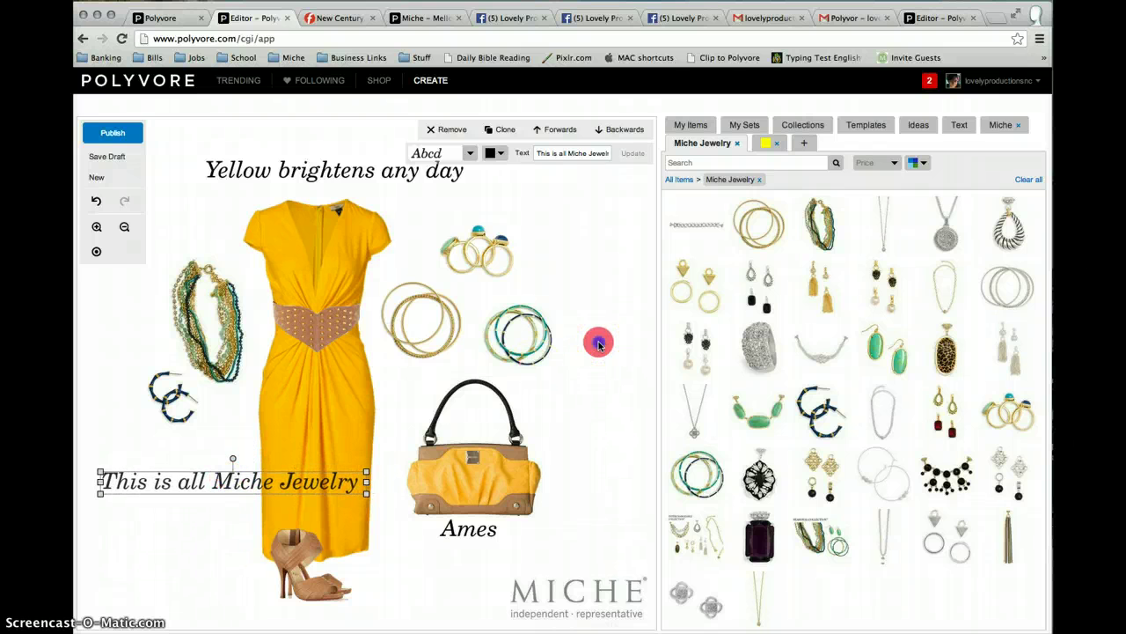
{"action": "left_click", "coordinate": [168, 168]}
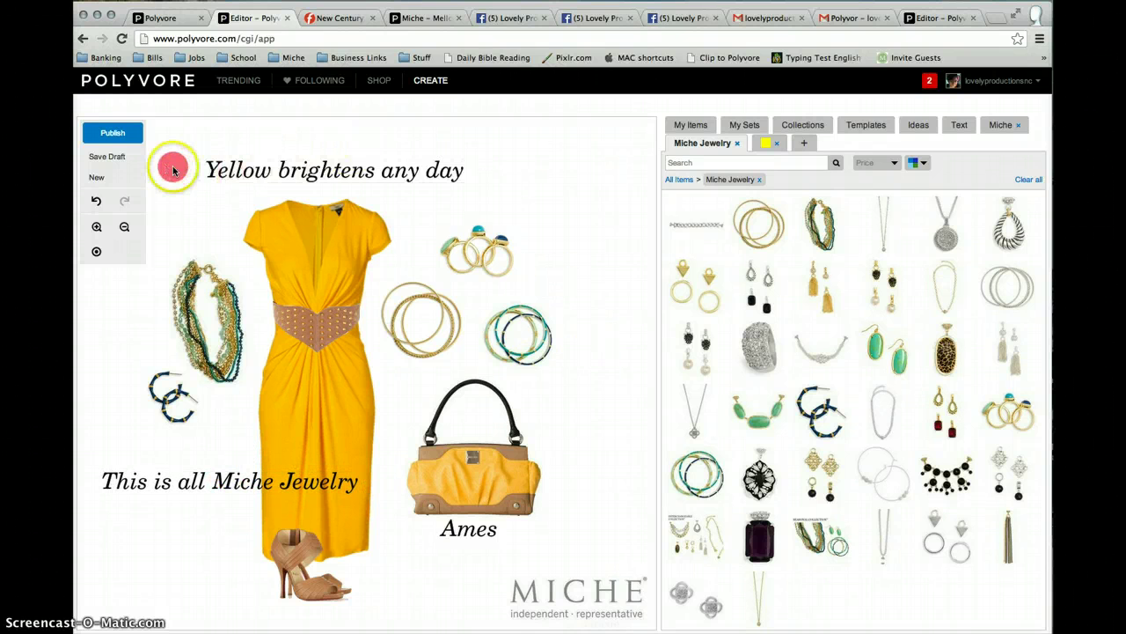
- Publish the set with the title Tester in the Fashion category, and finish the sharing prompt without choosing a service
{"action": "left_click", "coordinate": [118, 158]}
{"action": "left_click", "coordinate": [120, 135]}
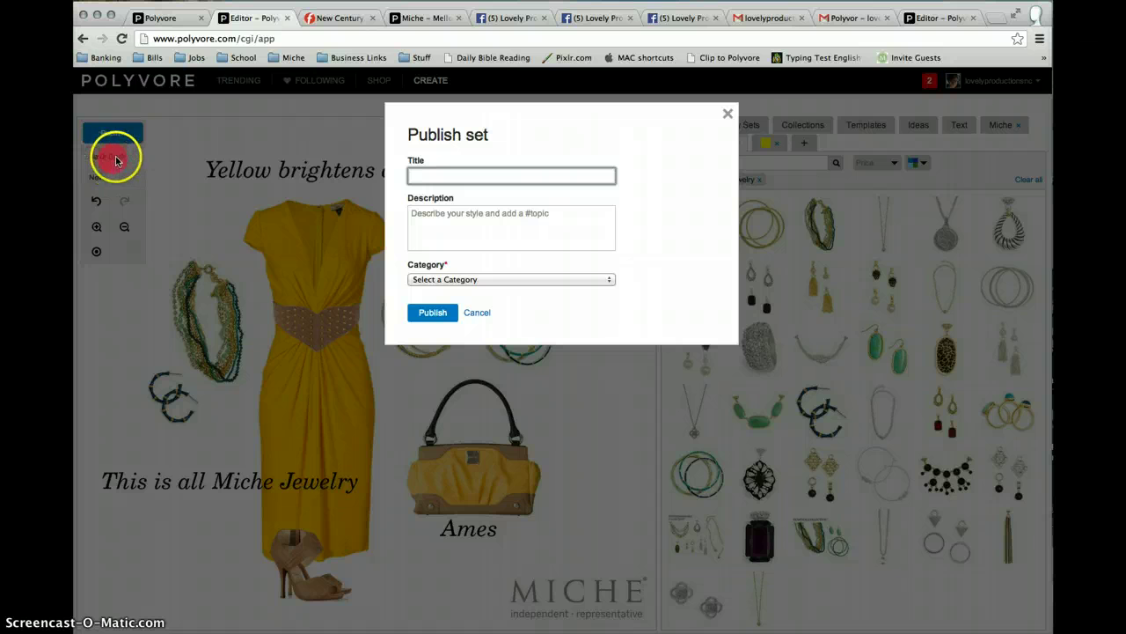
{"action": "left_click", "coordinate": [432, 172]}
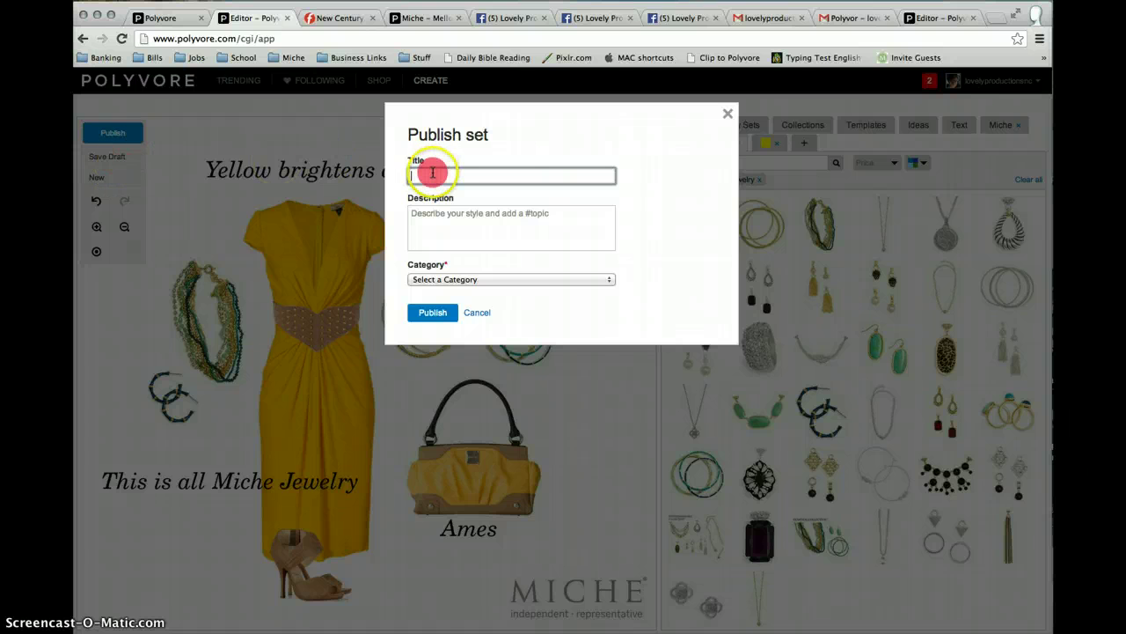
{"action": "type", "text": "Tester"}
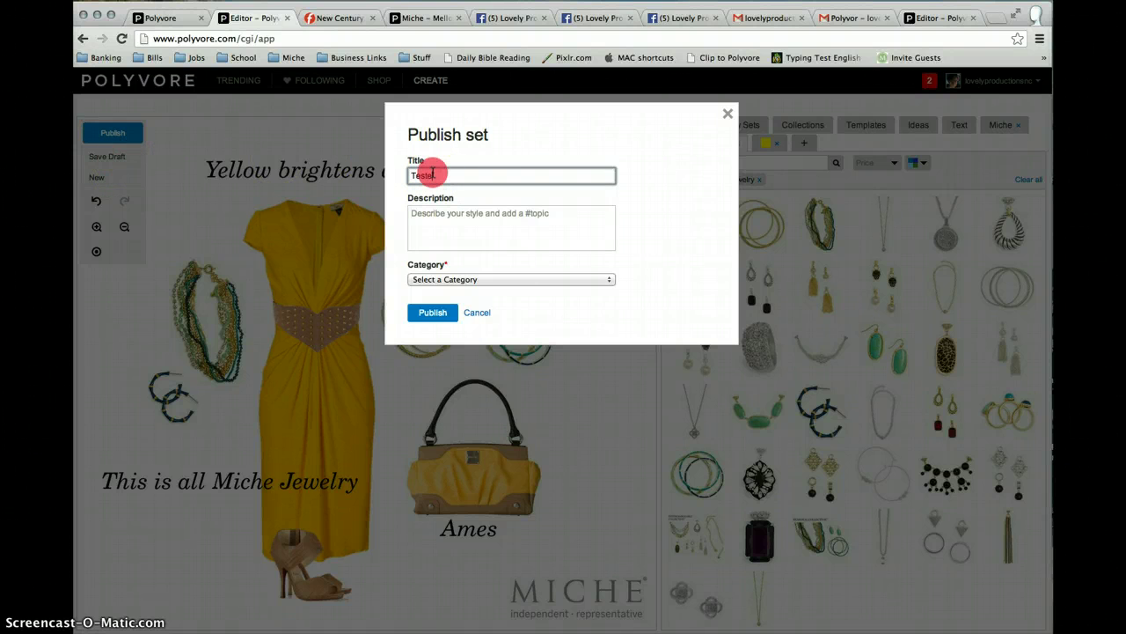
{"action": "left_click", "coordinate": [471, 277]}
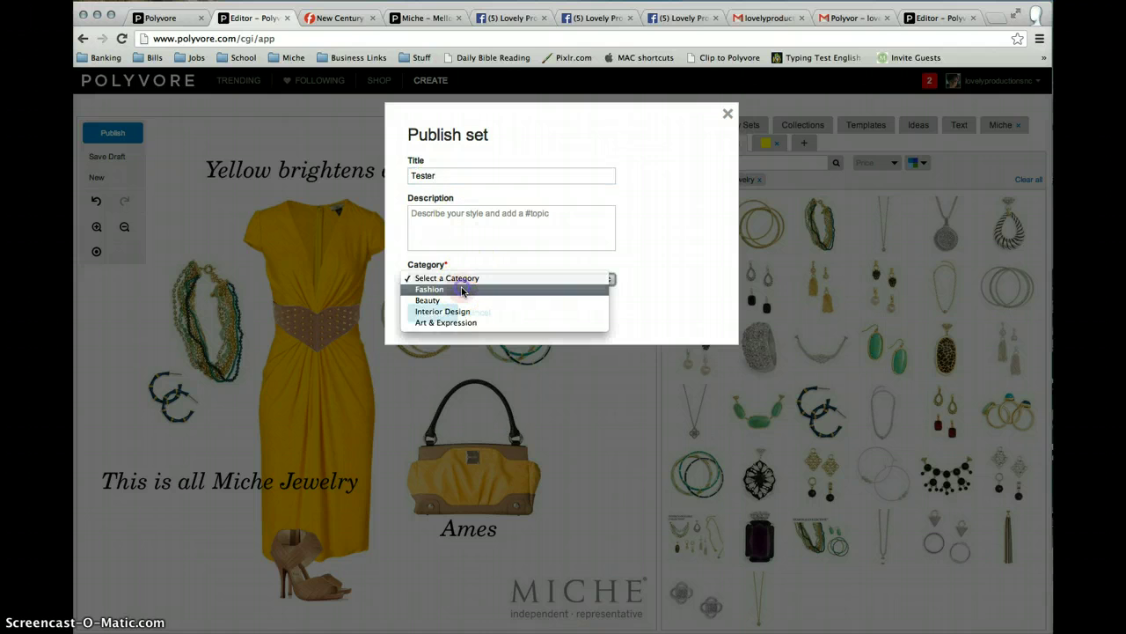
{"action": "left_click", "coordinate": [462, 290]}
{"action": "left_click", "coordinate": [418, 312]}
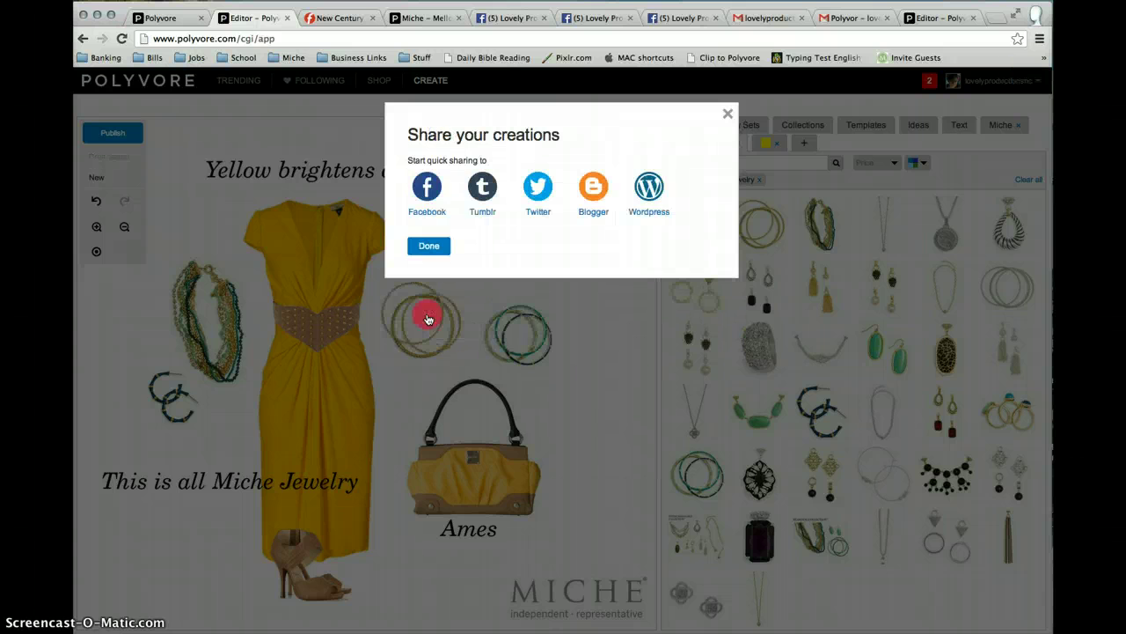
{"action": "left_click", "coordinate": [440, 245]}
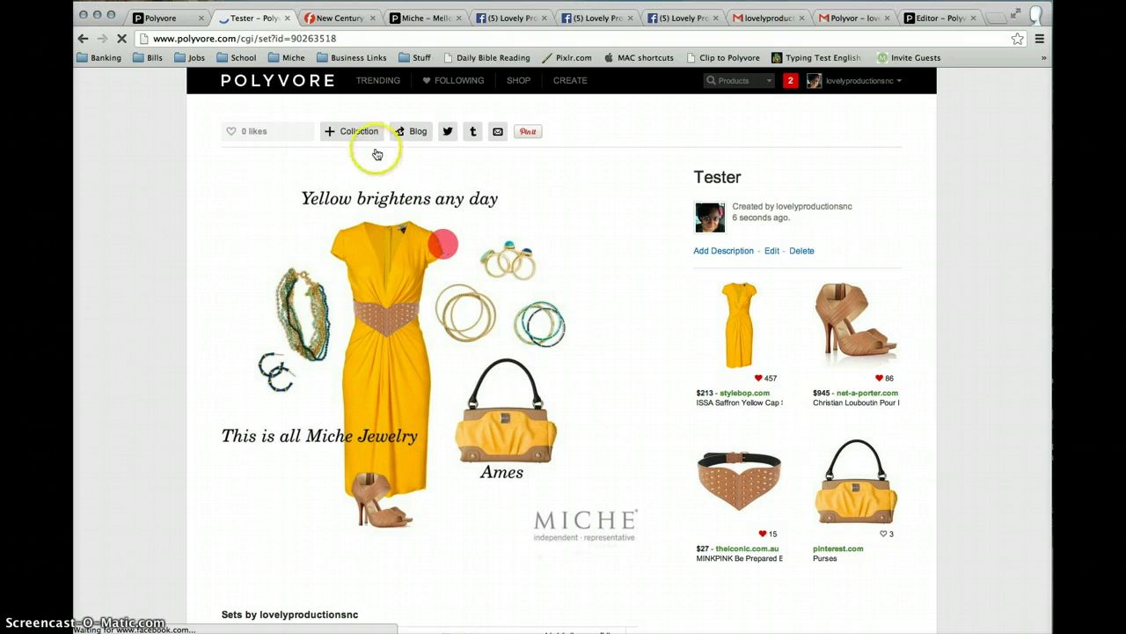
- Switch to the open Gmail message and examine the shared Polyvore set "Yellow Jacket" in the email being forwarded
{"action": "left_click", "coordinate": [498, 133]}
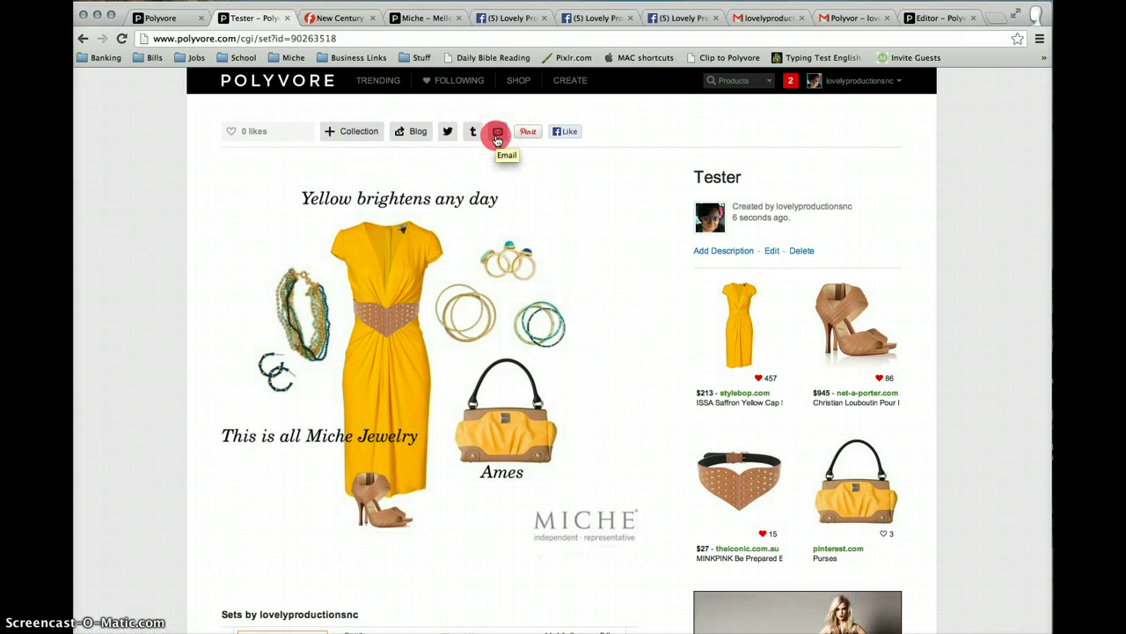
{"action": "left_click", "coordinate": [764, 18]}
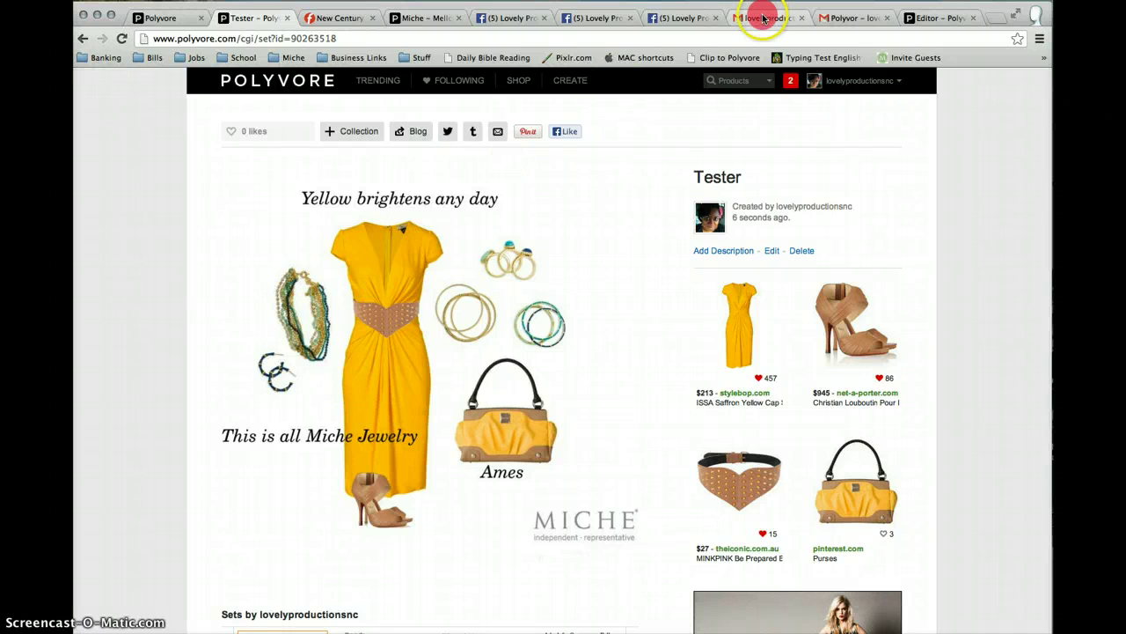
{"action": "left_click", "coordinate": [711, 286]}
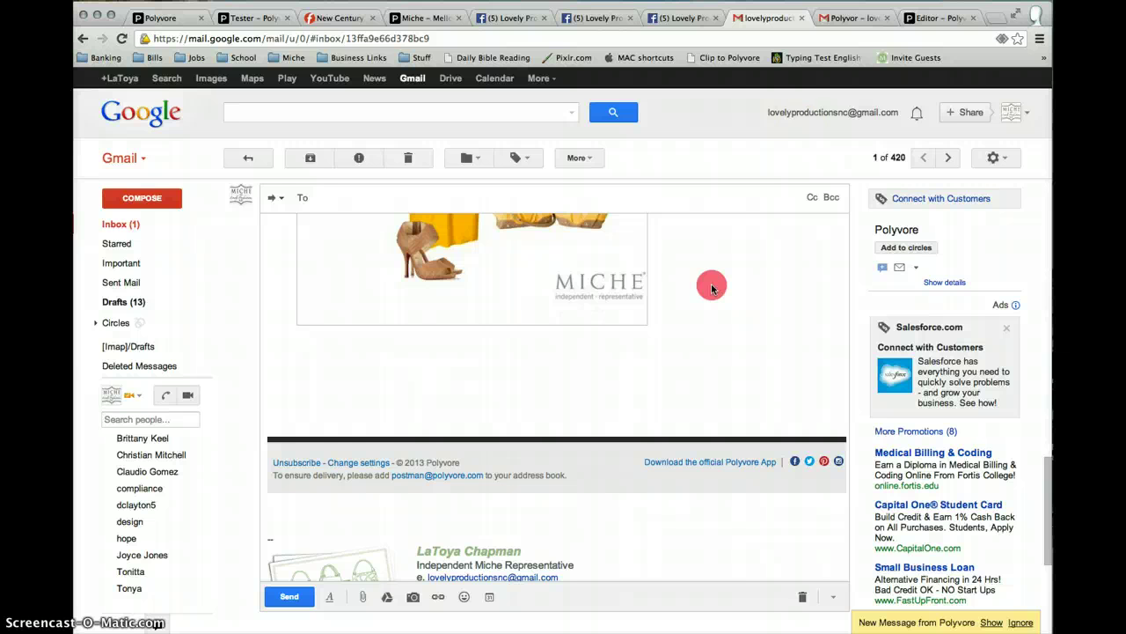
{"action": "scroll", "coordinate": [712, 288], "scroll_direction": "up", "scroll_amount": 1}
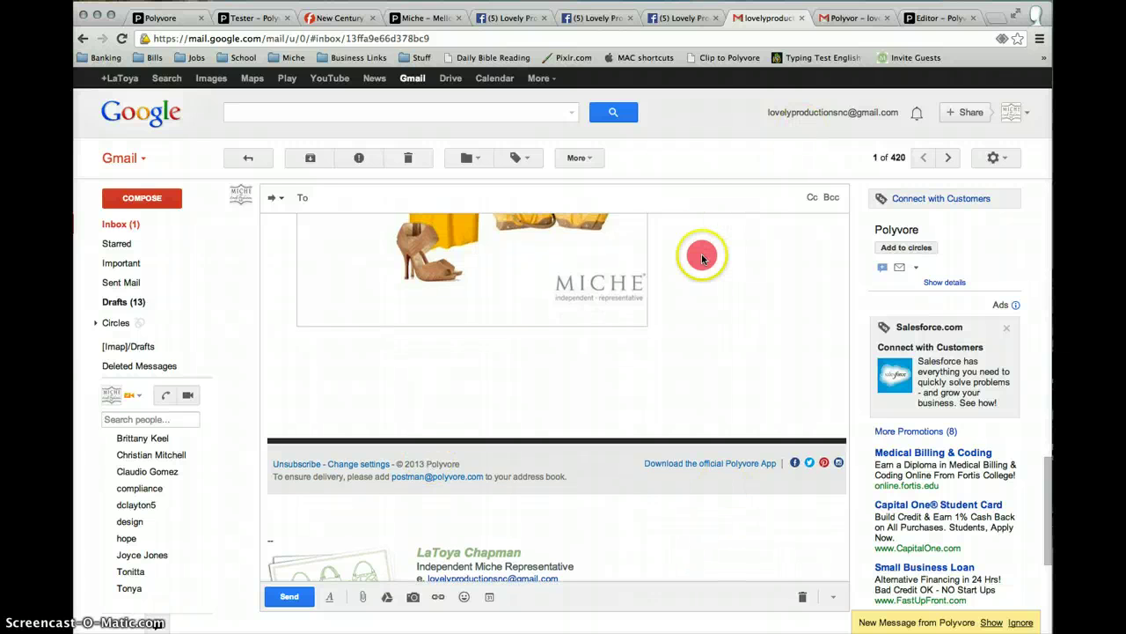
{"action": "left_click", "coordinate": [1048, 482]}
{"action": "left_click_drag", "start_coordinate": [1048, 482], "coordinate": [1047, 406]}
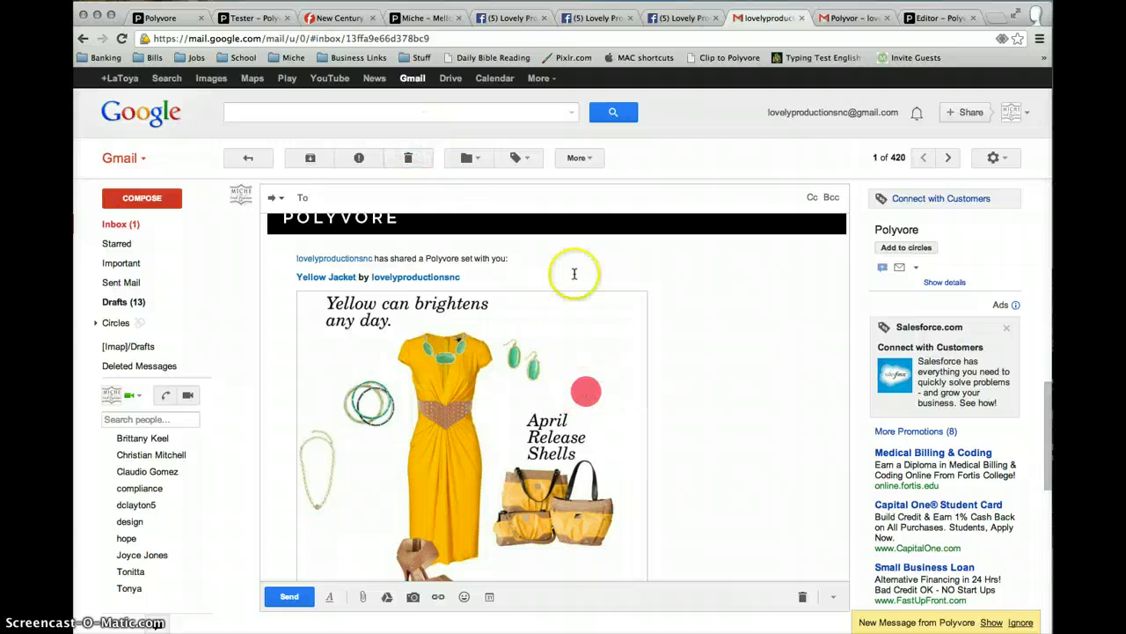
- Review the shared "Yellow Jacket" set in the original Polyvore email and in the forward draft below it
{"action": "scroll", "coordinate": [664, 323], "scroll_direction": "up", "scroll_amount": 5}
{"action": "scroll", "coordinate": [664, 323], "scroll_direction": "up", "scroll_amount": 5}
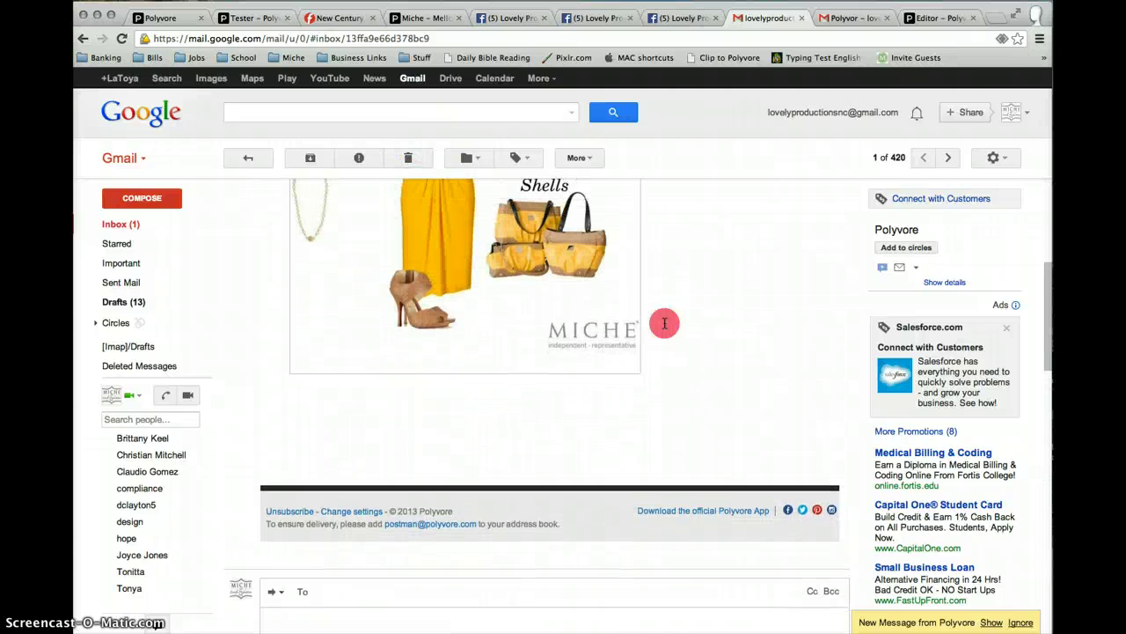
{"action": "scroll", "coordinate": [664, 323], "scroll_direction": "down", "scroll_amount": 10}
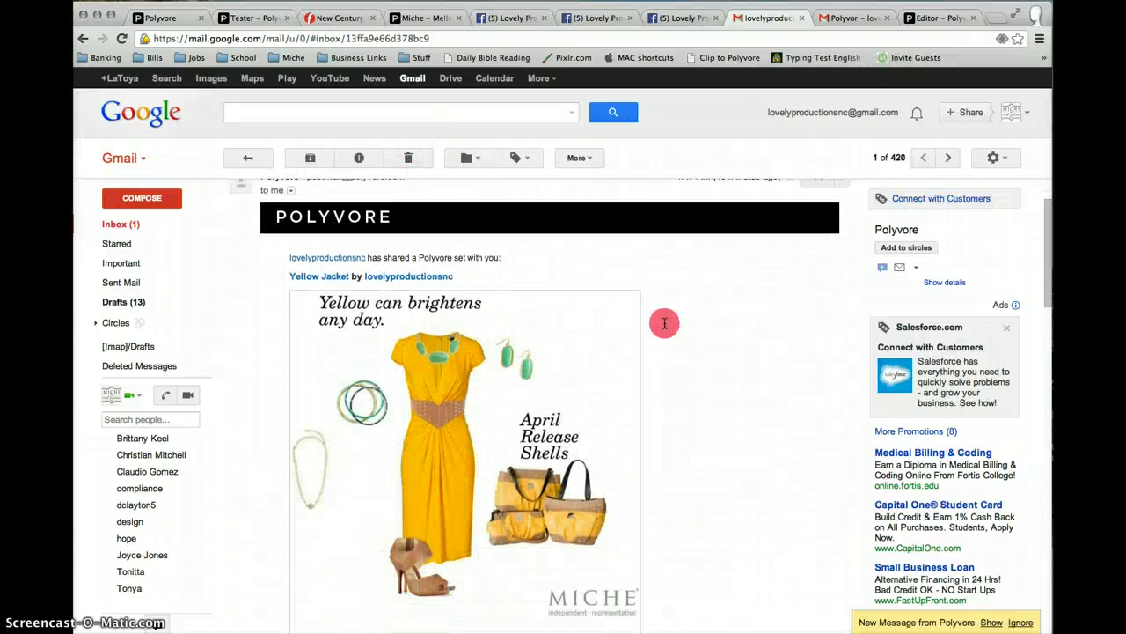
{"action": "scroll", "coordinate": [664, 323], "scroll_direction": "down", "scroll_amount": 5}
{"action": "scroll", "coordinate": [665, 323], "scroll_direction": "up", "scroll_amount": 5}
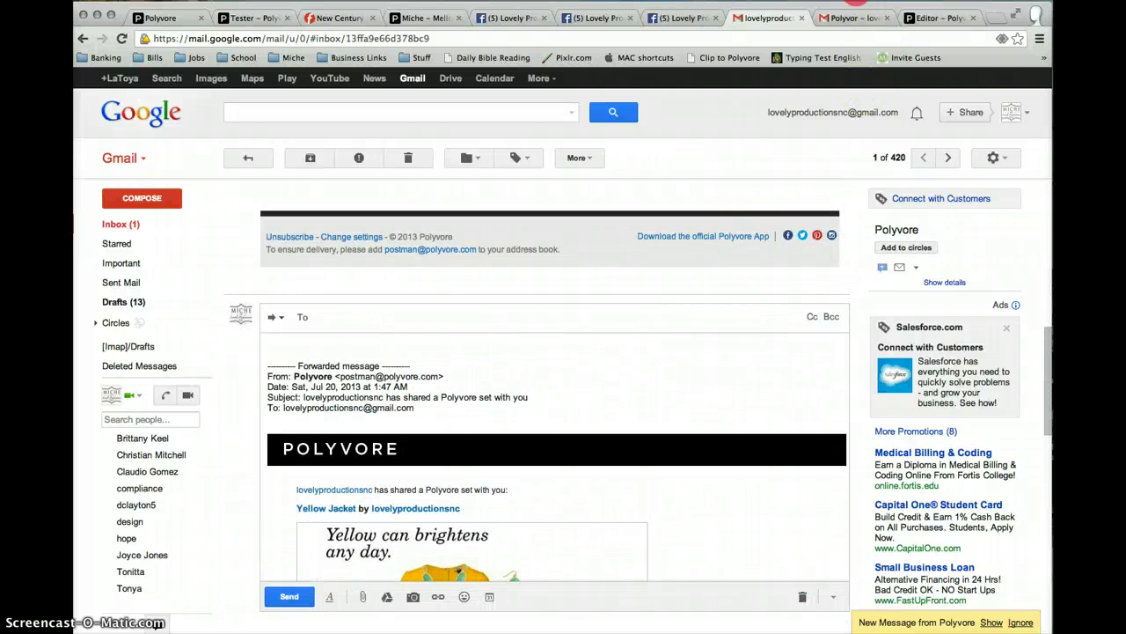
- Switch to the open Gmail message "Polyvor" and look over the compliance reply, the submitted collage and the signature
{"action": "left_click", "coordinate": [850, 22]}
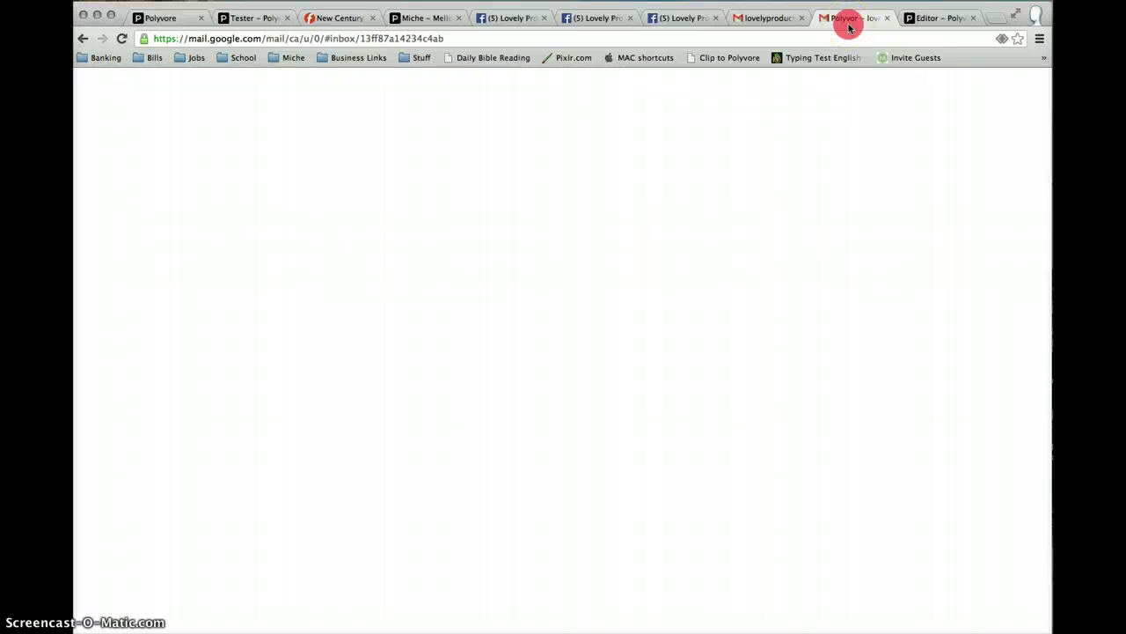
{"action": "left_click", "coordinate": [774, 19]}
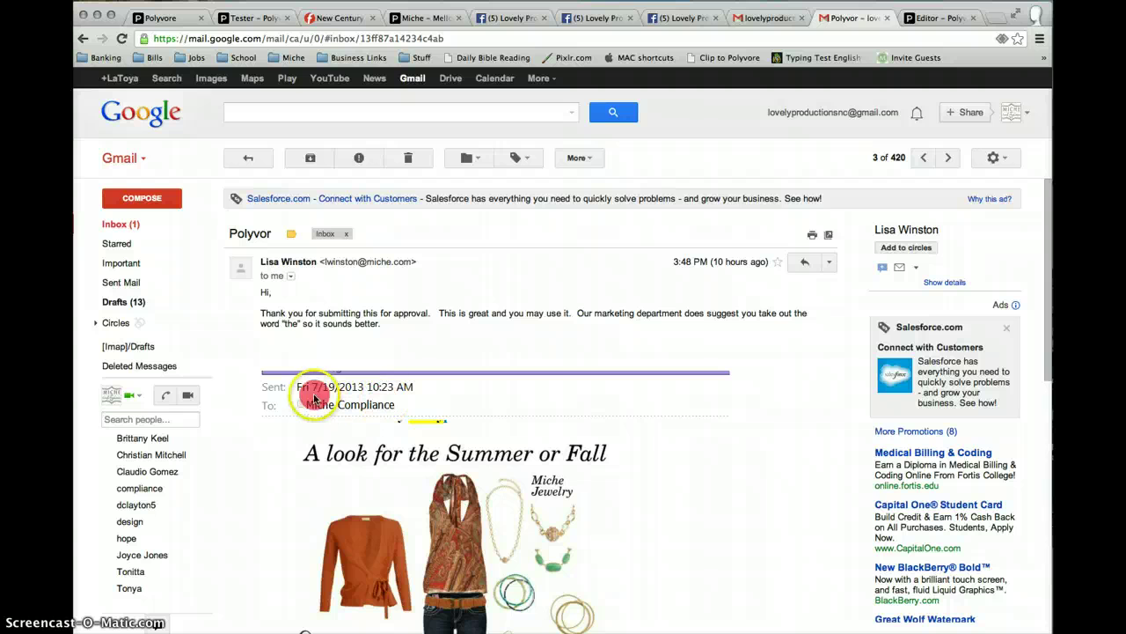
{"action": "left_click", "coordinate": [408, 332]}
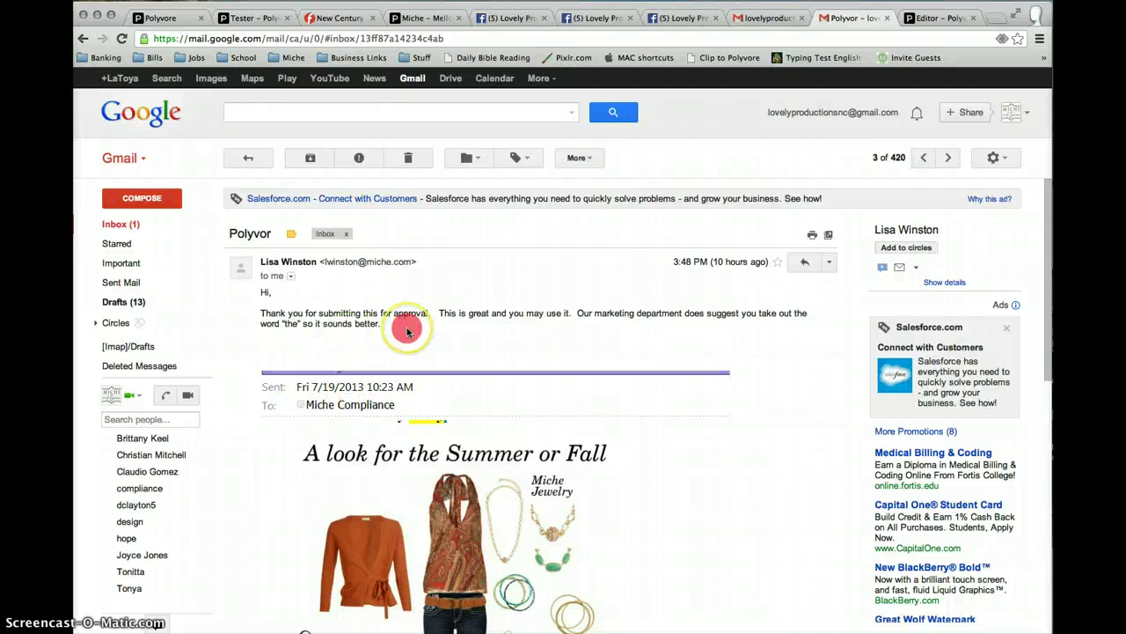
{"action": "scroll", "coordinate": [407, 332], "scroll_direction": "down", "scroll_amount": 5}
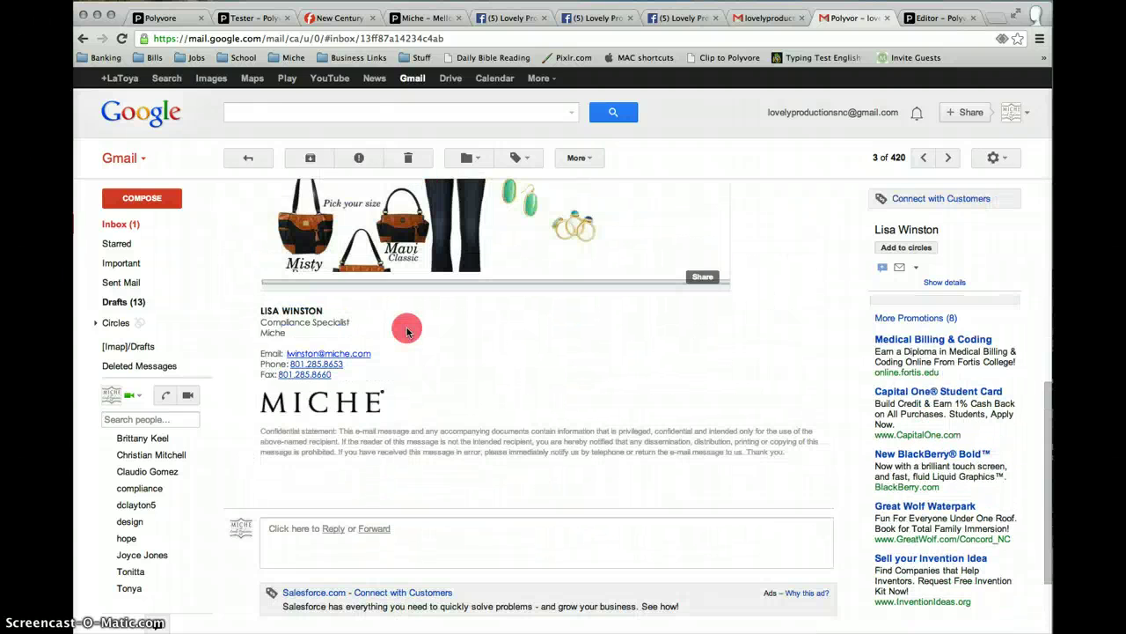
{"action": "scroll", "coordinate": [407, 332], "scroll_direction": "up", "scroll_amount": 3}
{"action": "scroll", "coordinate": [408, 332], "scroll_direction": "up", "scroll_amount": 3}
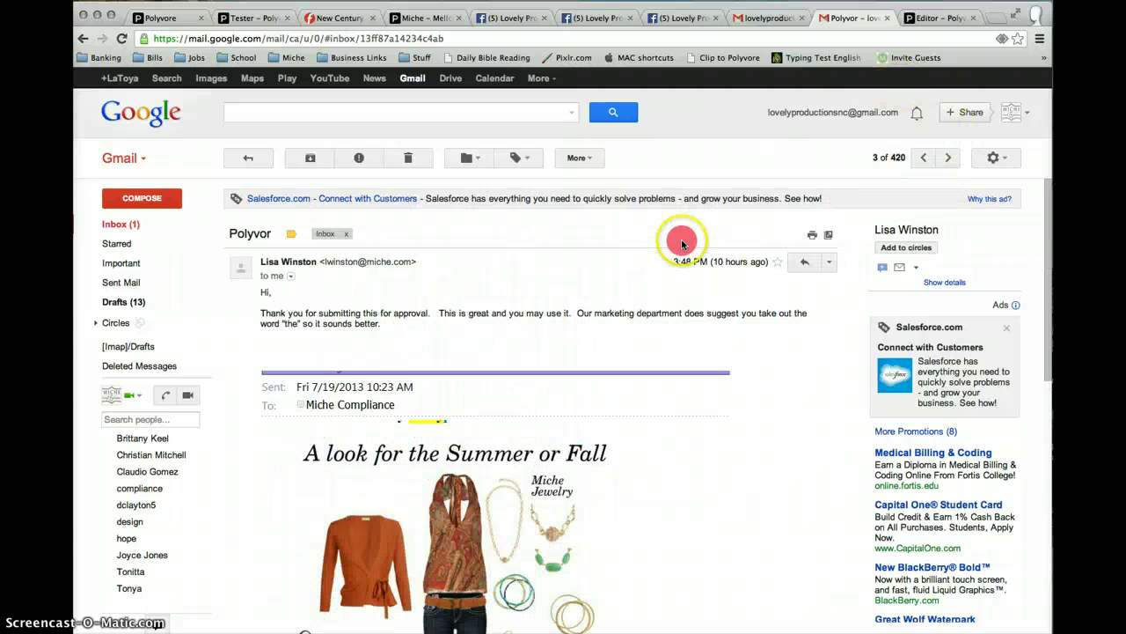
{"action": "left_click", "coordinate": [365, 352]}
{"action": "left_click", "coordinate": [322, 423]}
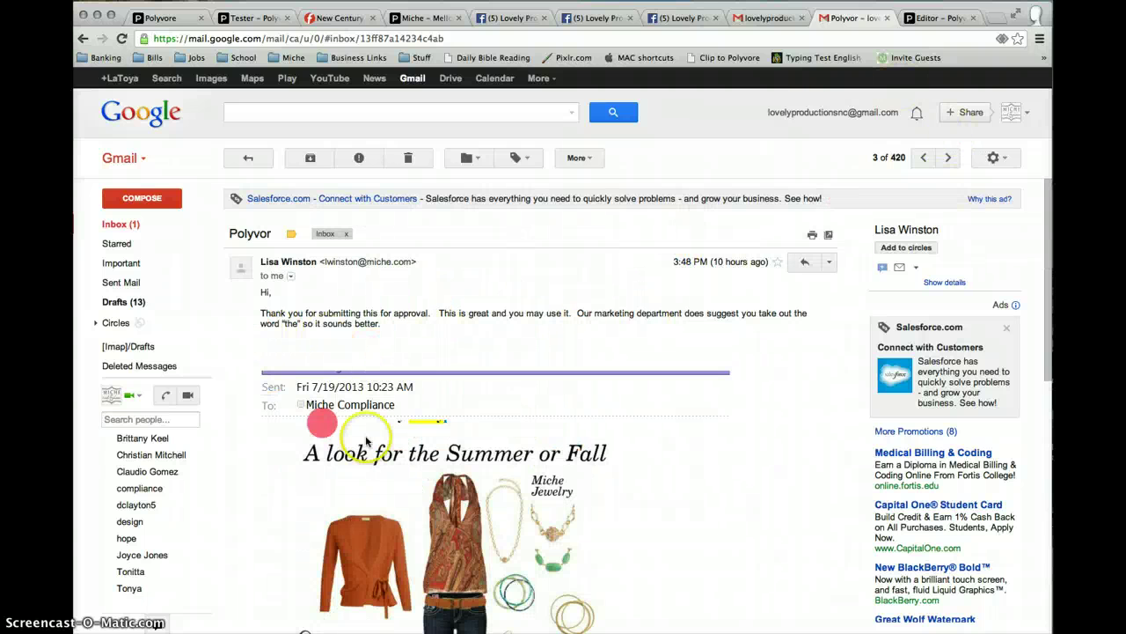
{"action": "left_click", "coordinate": [431, 554]}
{"action": "scroll", "coordinate": [431, 554], "scroll_direction": "down", "scroll_amount": 3}
{"action": "scroll", "coordinate": [431, 554], "scroll_direction": "up", "scroll_amount": 3}
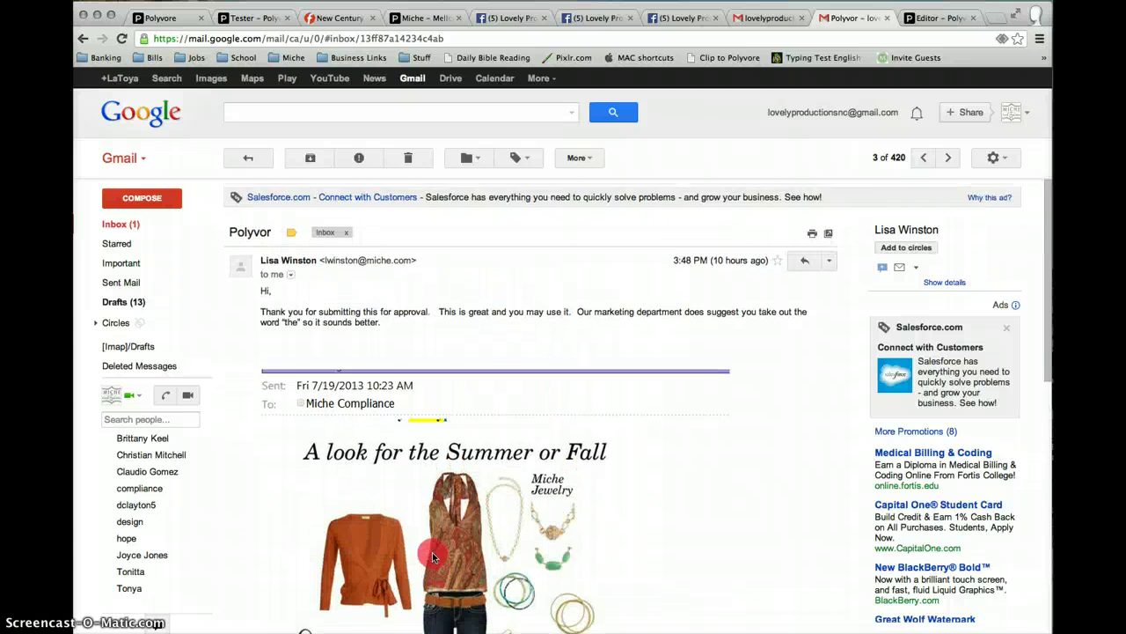
- Read the reply's approval and wording suggestion, and compare it with the caption of the collage "A look for the Summer or Fall"
{"action": "scroll", "coordinate": [422, 541], "scroll_direction": "down", "scroll_amount": 1}
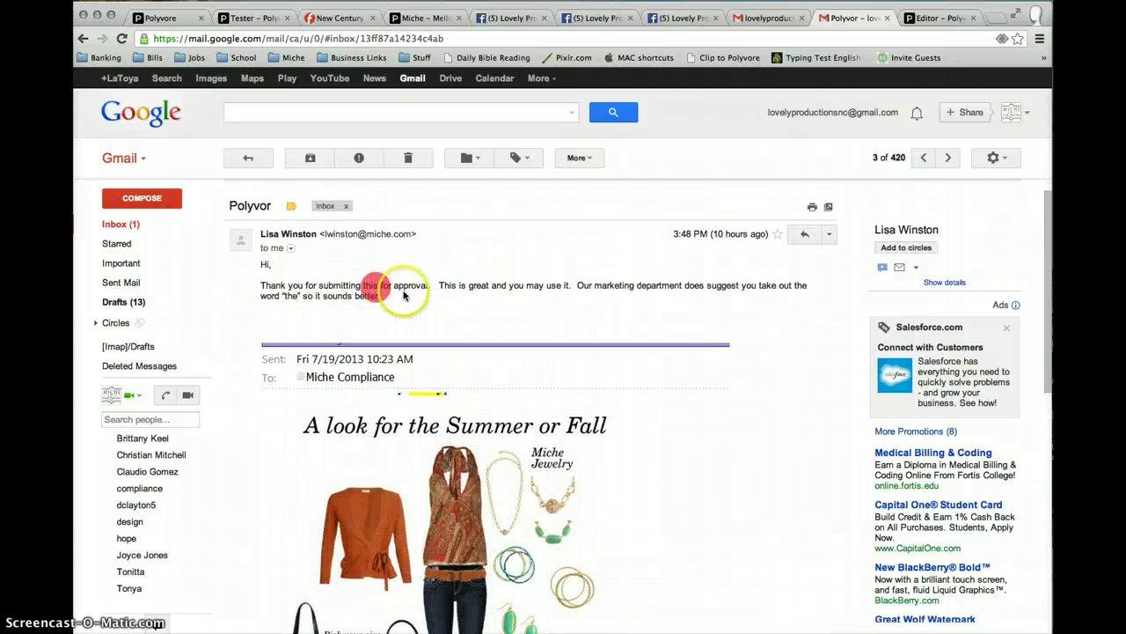
{"action": "left_click", "coordinate": [340, 284]}
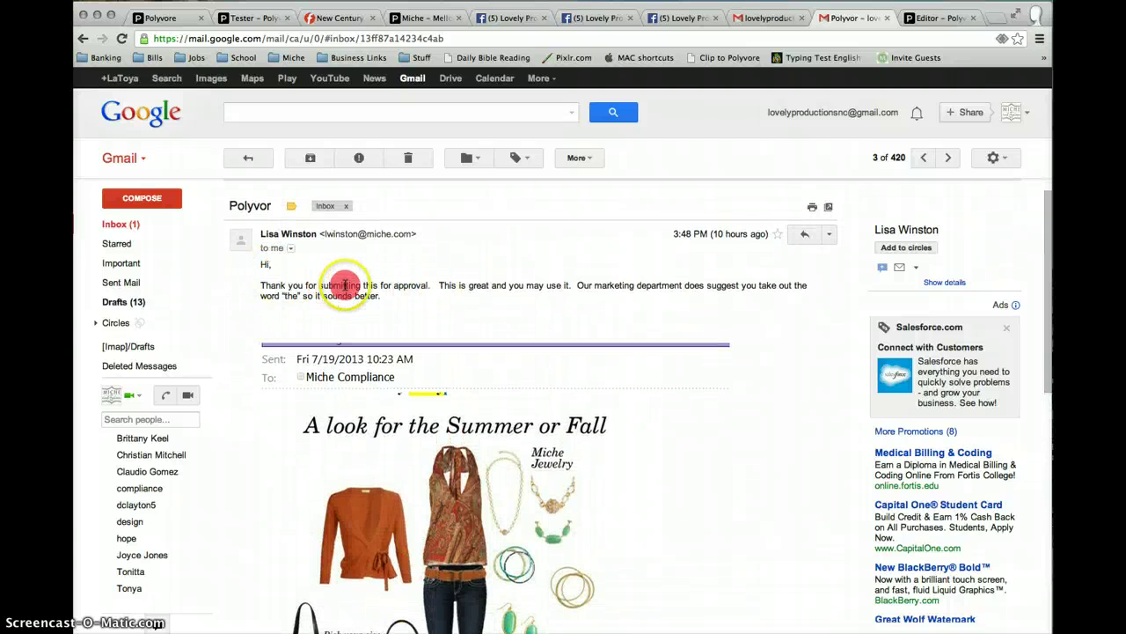
{"action": "left_click", "coordinate": [356, 288]}
{"action": "left_click", "coordinate": [428, 284]}
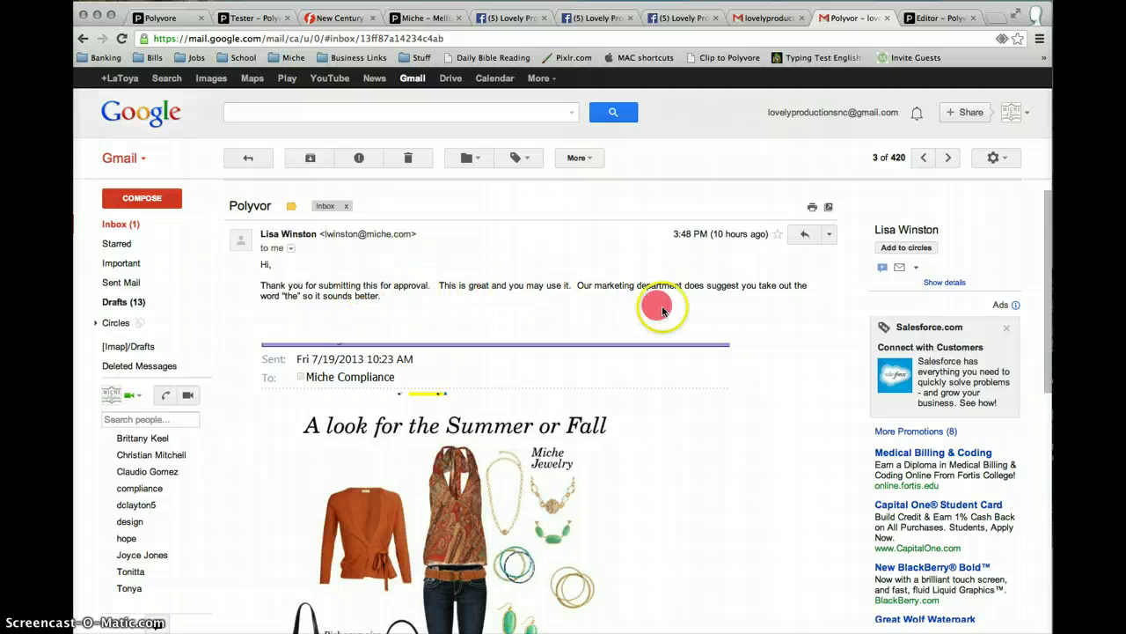
{"action": "left_click", "coordinate": [692, 317]}
{"action": "left_click", "coordinate": [736, 308]}
{"action": "left_click", "coordinate": [771, 296]}
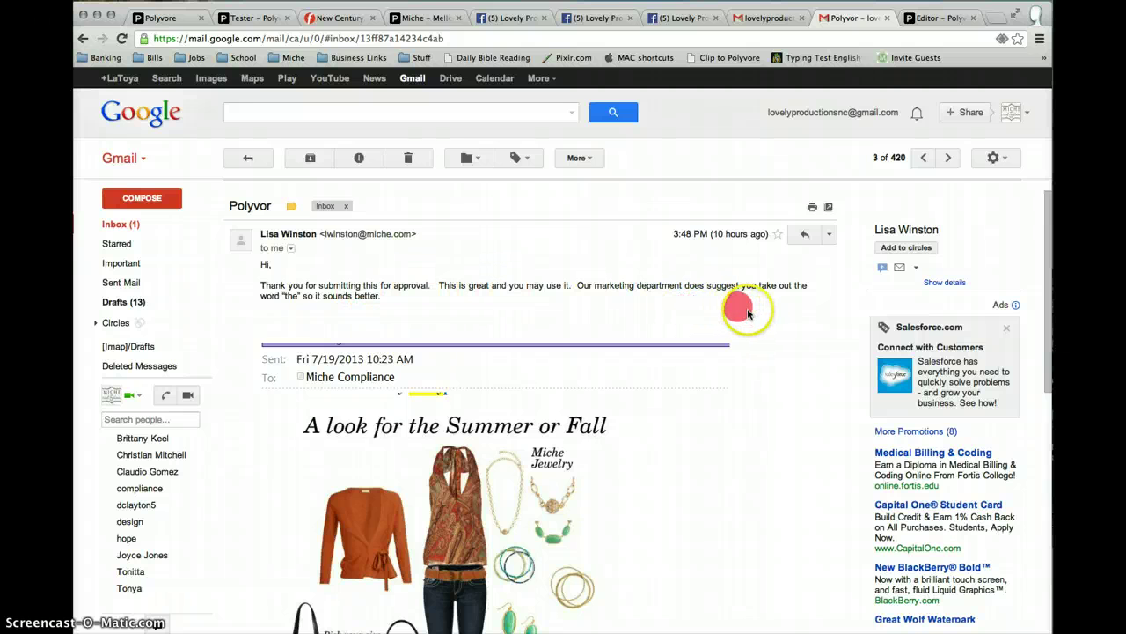
{"action": "left_click", "coordinate": [344, 321]}
{"action": "left_click", "coordinate": [409, 350]}
{"action": "left_click", "coordinate": [440, 407]}
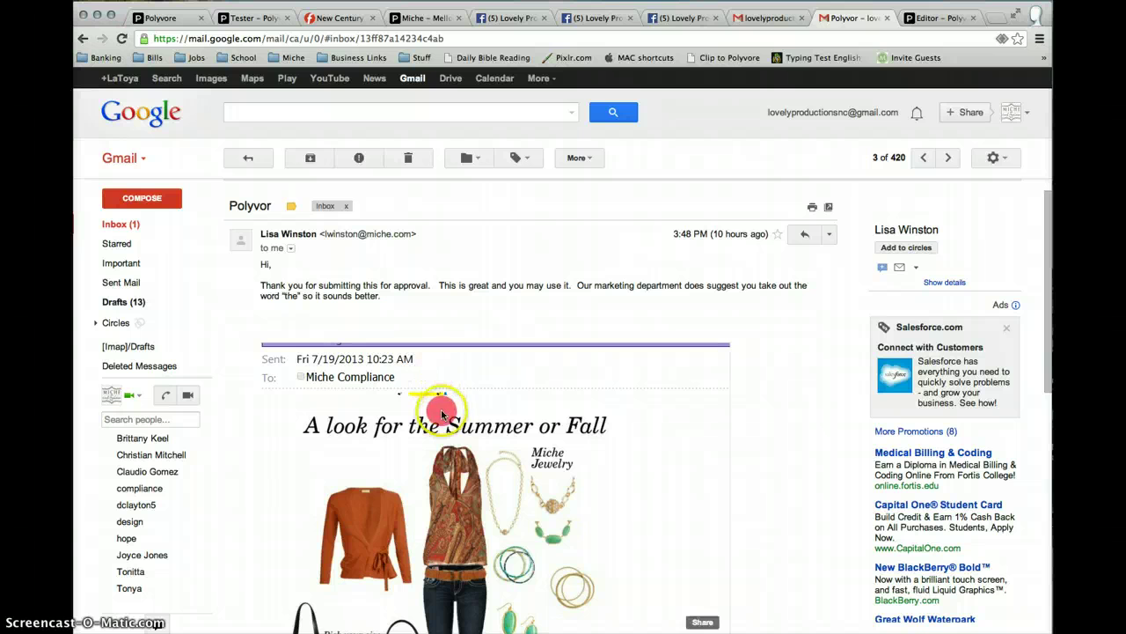
{"action": "left_click", "coordinate": [713, 438]}
{"action": "left_click", "coordinate": [713, 451]}
{"action": "scroll", "coordinate": [712, 451], "scroll_direction": "down", "scroll_amount": 3}
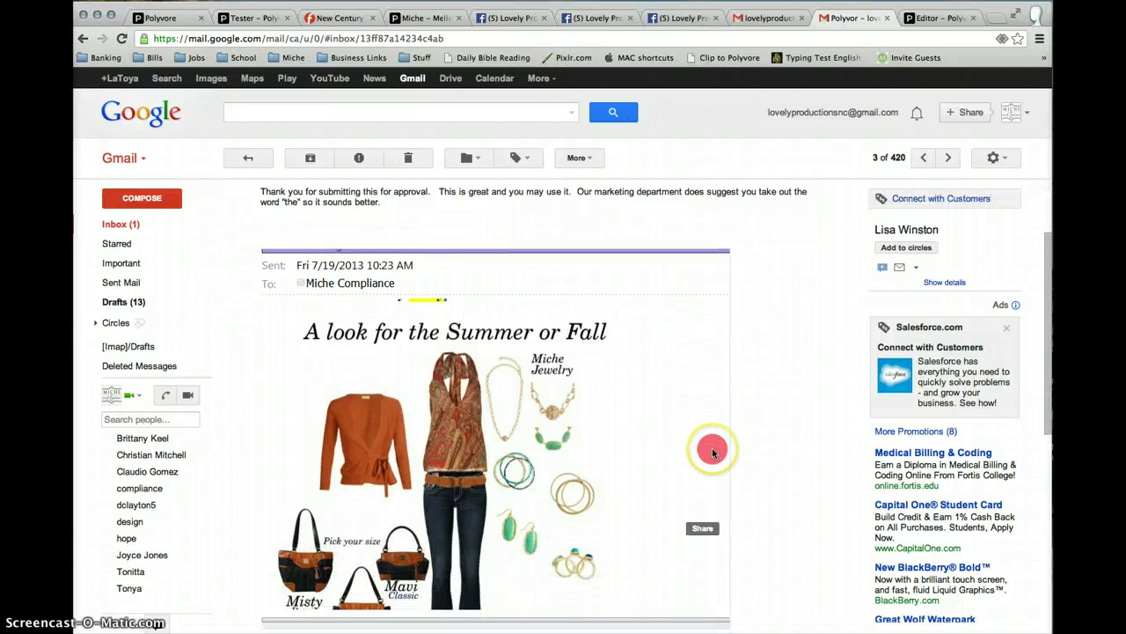
{"action": "scroll", "coordinate": [434, 327], "scroll_direction": "left", "scroll_amount": 5}
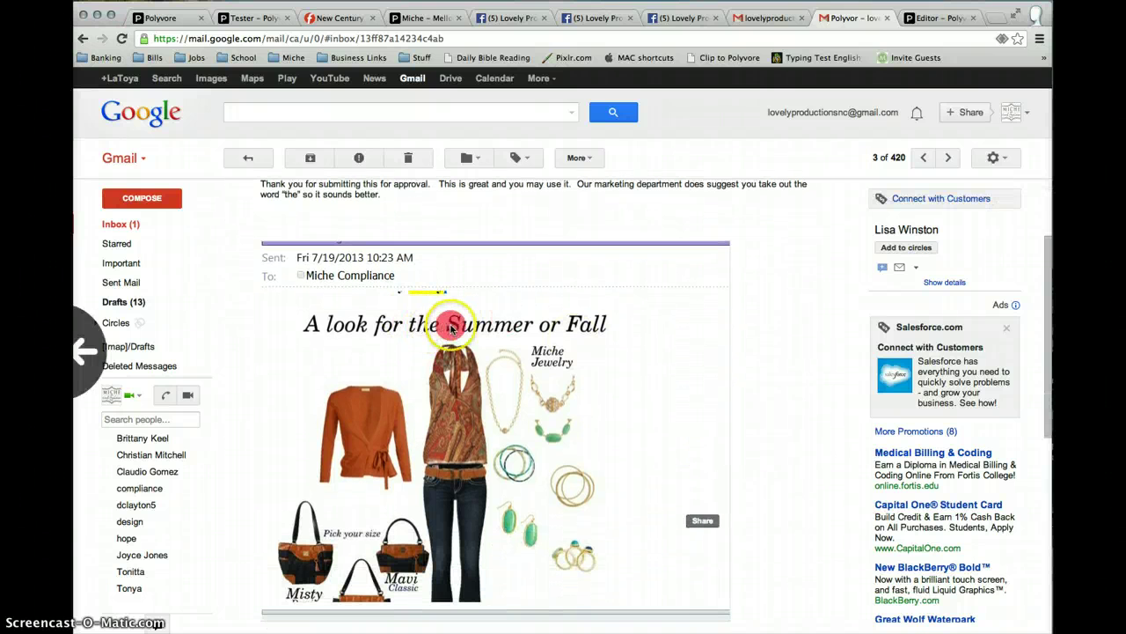
{"action": "left_click", "coordinate": [772, 382]}
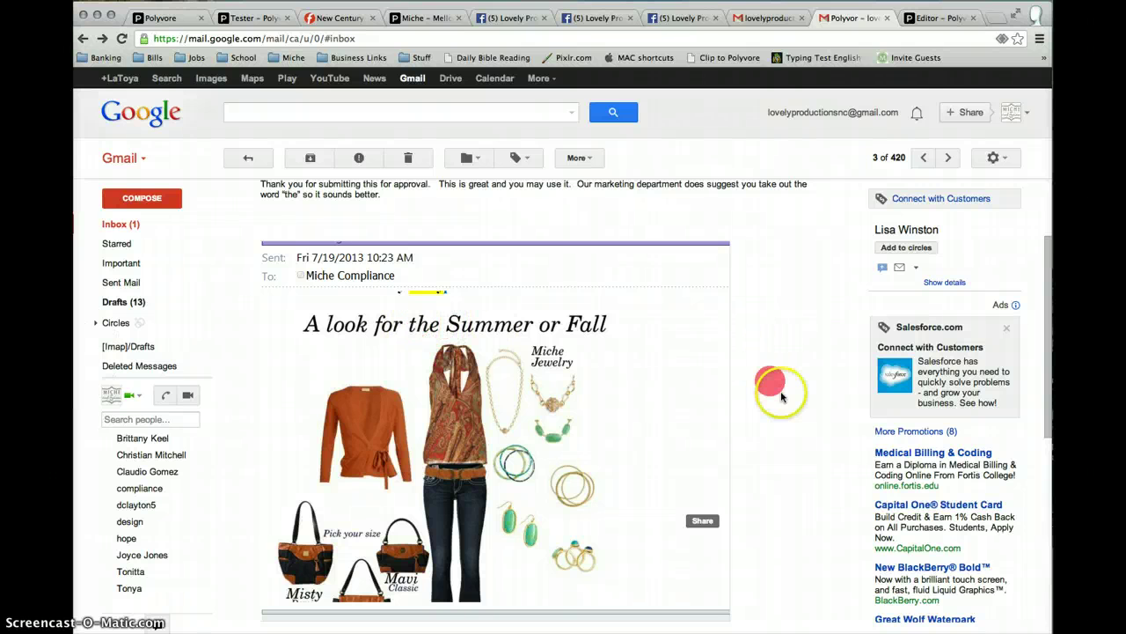
- Return to the "Yellow Jacket" forward draft and check its forwarded content down to the representative's signature
{"action": "left_click", "coordinate": [767, 17]}
{"action": "left_click", "coordinate": [665, 405]}
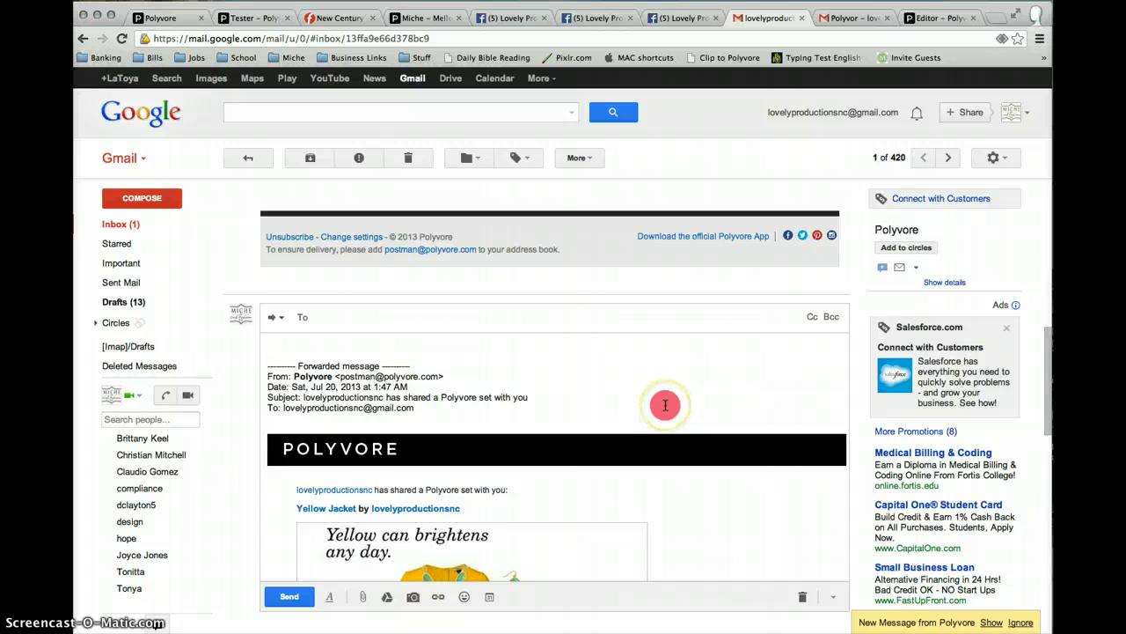
{"action": "scroll", "coordinate": [665, 405], "scroll_direction": "down", "scroll_amount": 10}
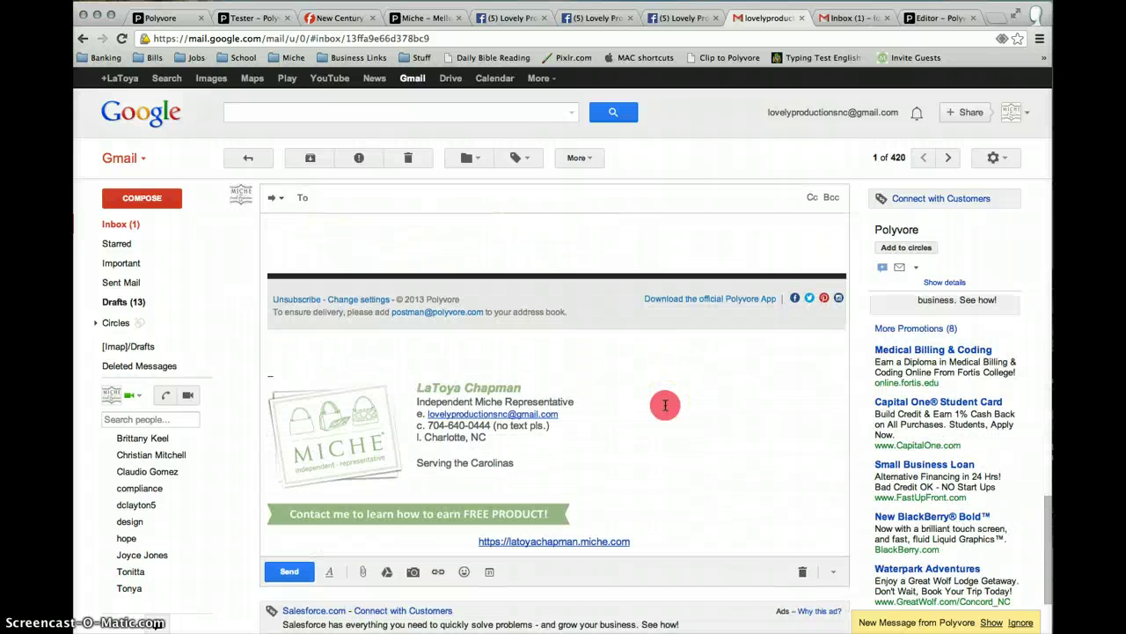
{"action": "scroll", "coordinate": [665, 405], "scroll_direction": "up", "scroll_amount": 10}
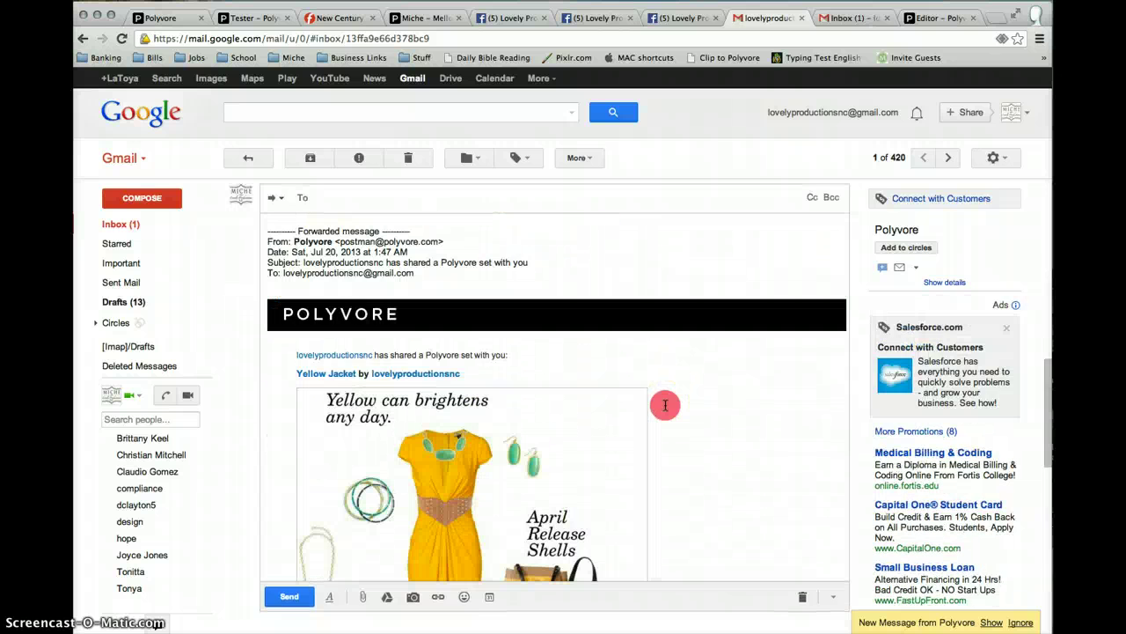
{"action": "scroll", "coordinate": [665, 405], "scroll_direction": "down", "scroll_amount": 3}
{"action": "scroll", "coordinate": [666, 405], "scroll_direction": "down", "scroll_amount": 5}
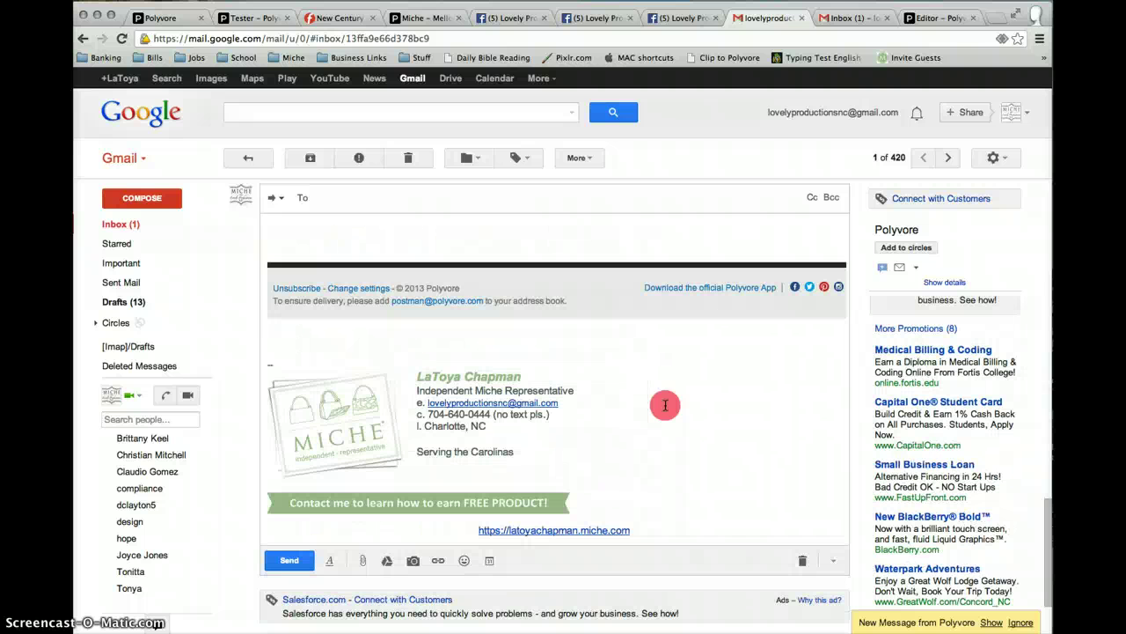
{"action": "scroll", "coordinate": [665, 405], "scroll_direction": "up", "scroll_amount": 5}
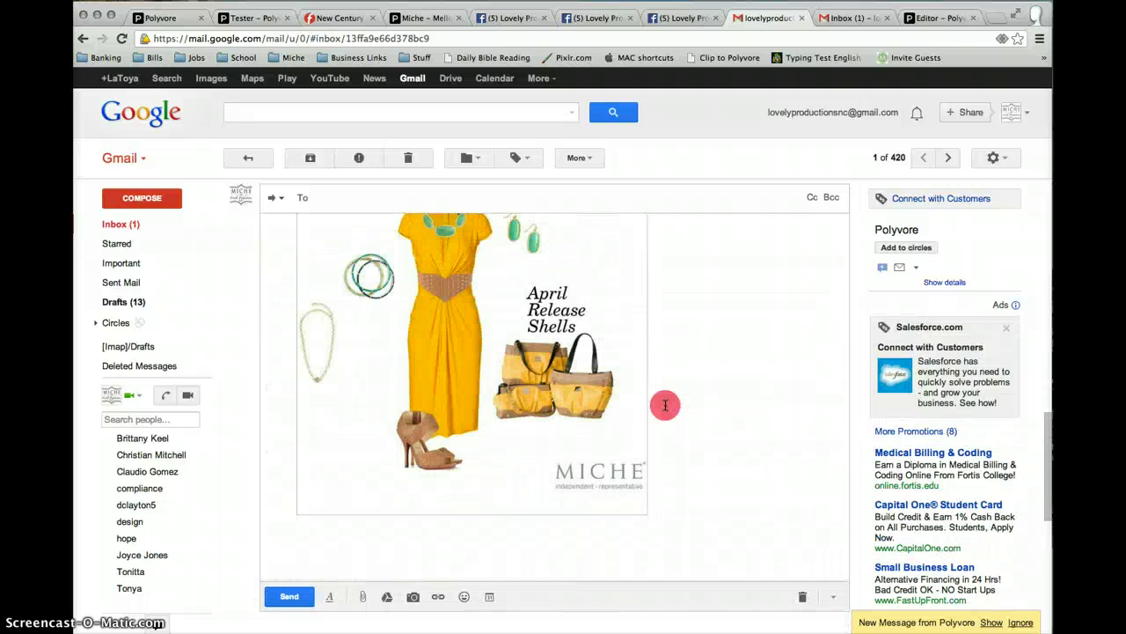
- Address the forward draft to Miche's compliance e-mail contact, using the suggestion for "com"
{"action": "left_click", "coordinate": [398, 348]}
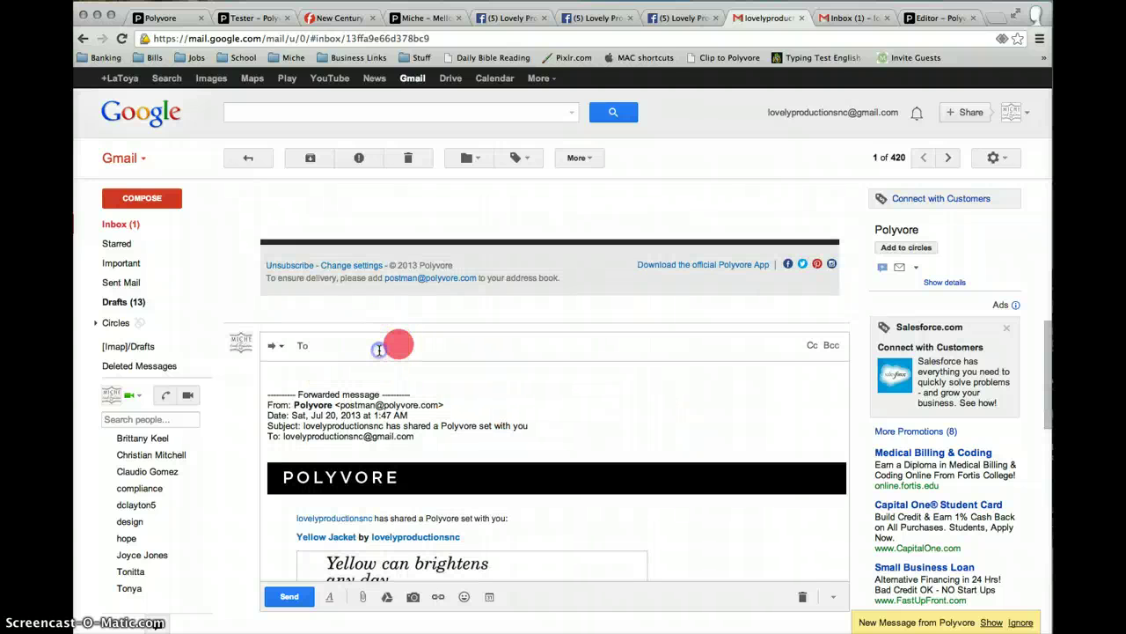
{"action": "left_click", "coordinate": [379, 349]}
{"action": "type", "text": "com"}
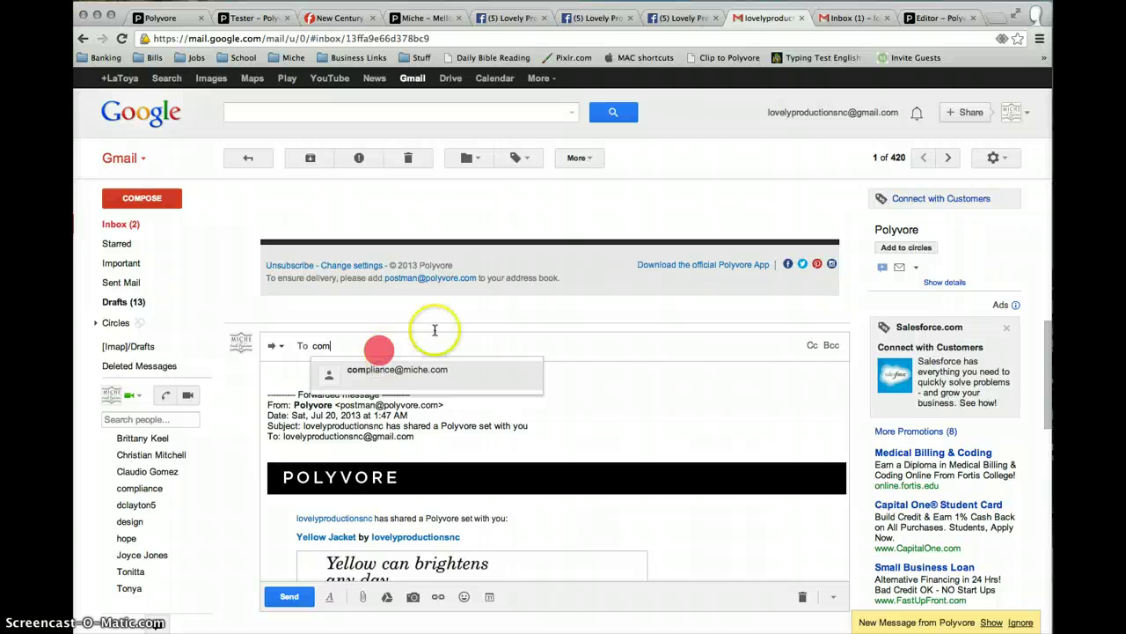
{"action": "left_click", "coordinate": [525, 342]}
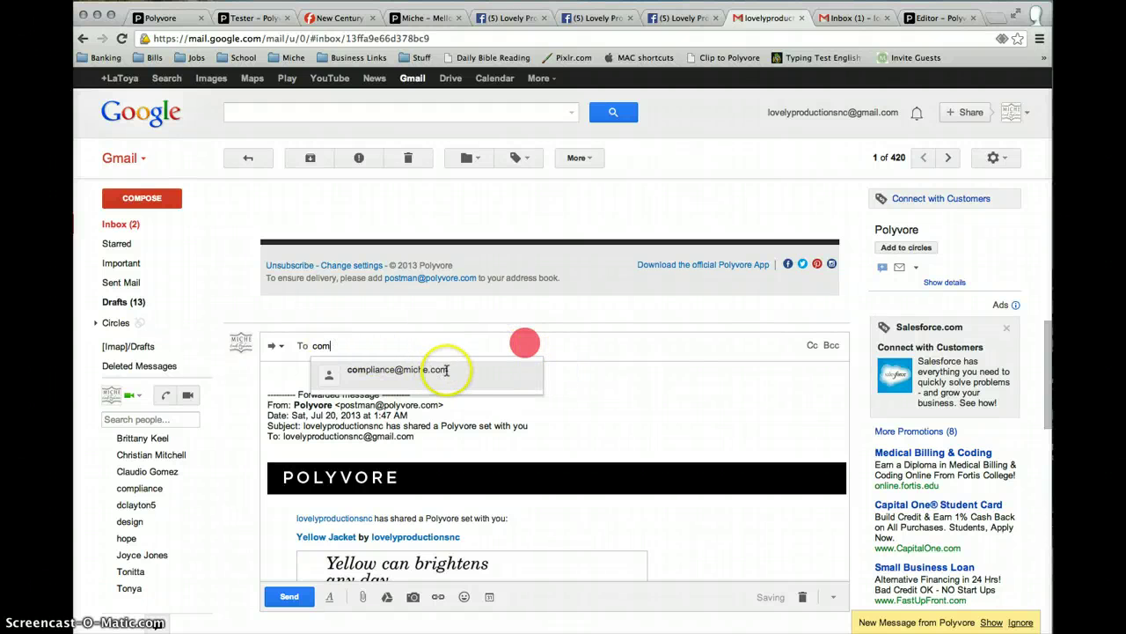
{"action": "left_click", "coordinate": [906, 145]}
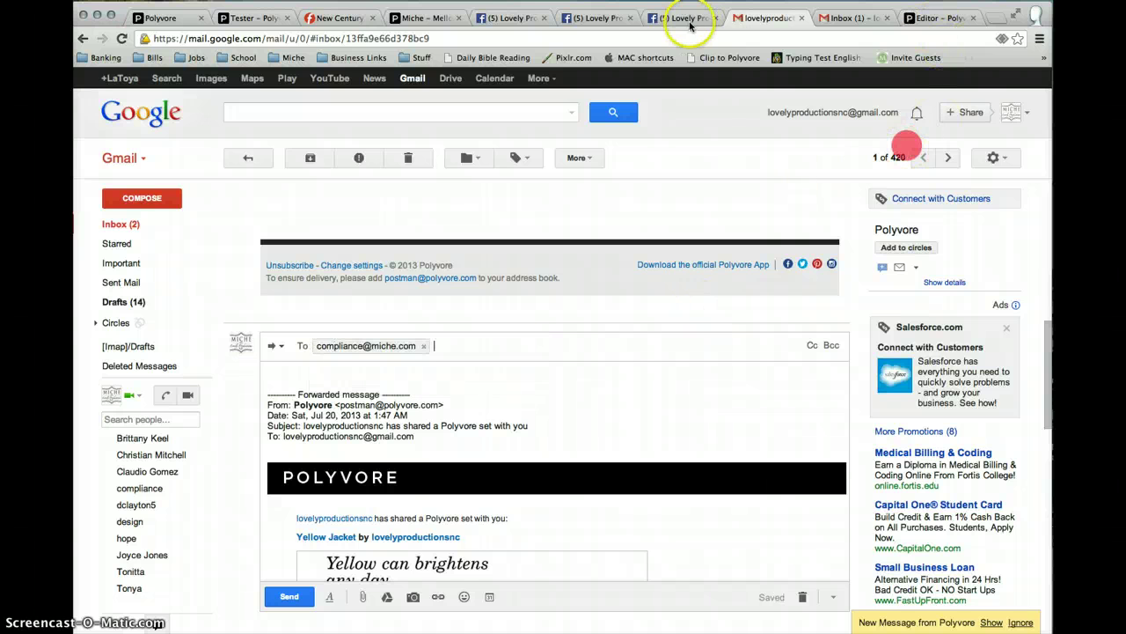
- Switch to the Lovely Productions NC Facebook page and try to view its photos
{"action": "left_click", "coordinate": [510, 19]}
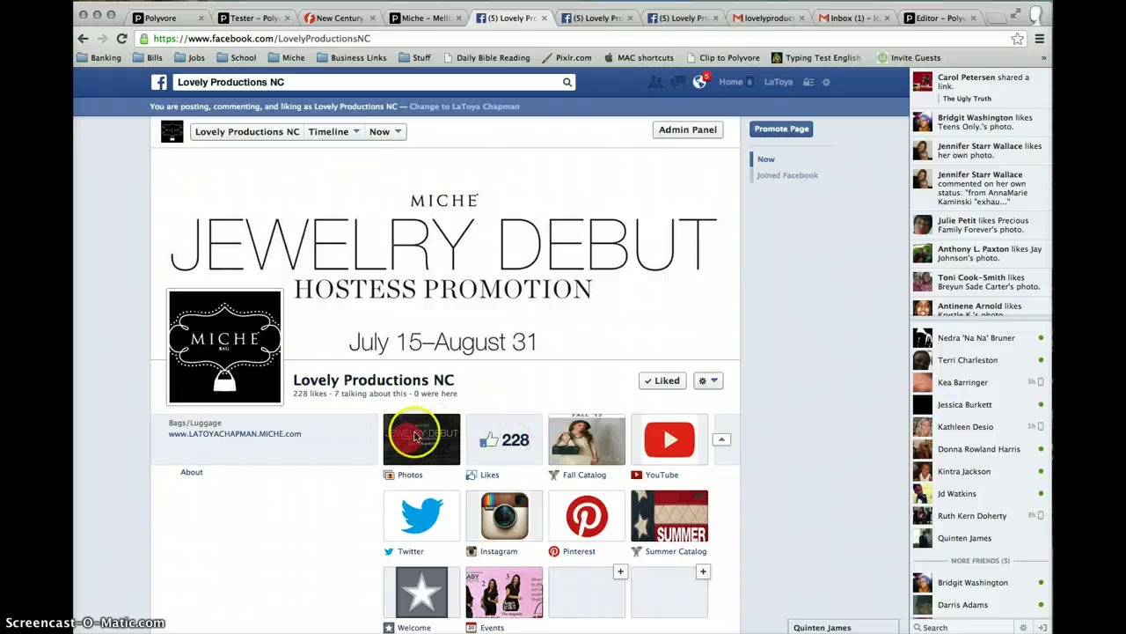
{"action": "left_click", "coordinate": [596, 19]}
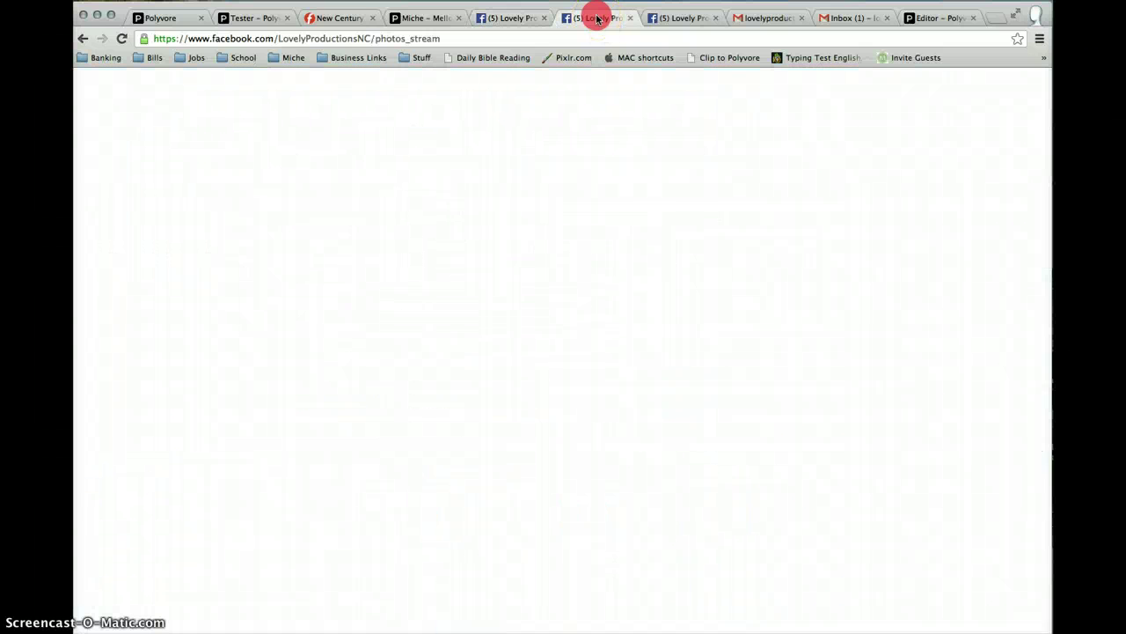
{"action": "left_click", "coordinate": [539, 230]}
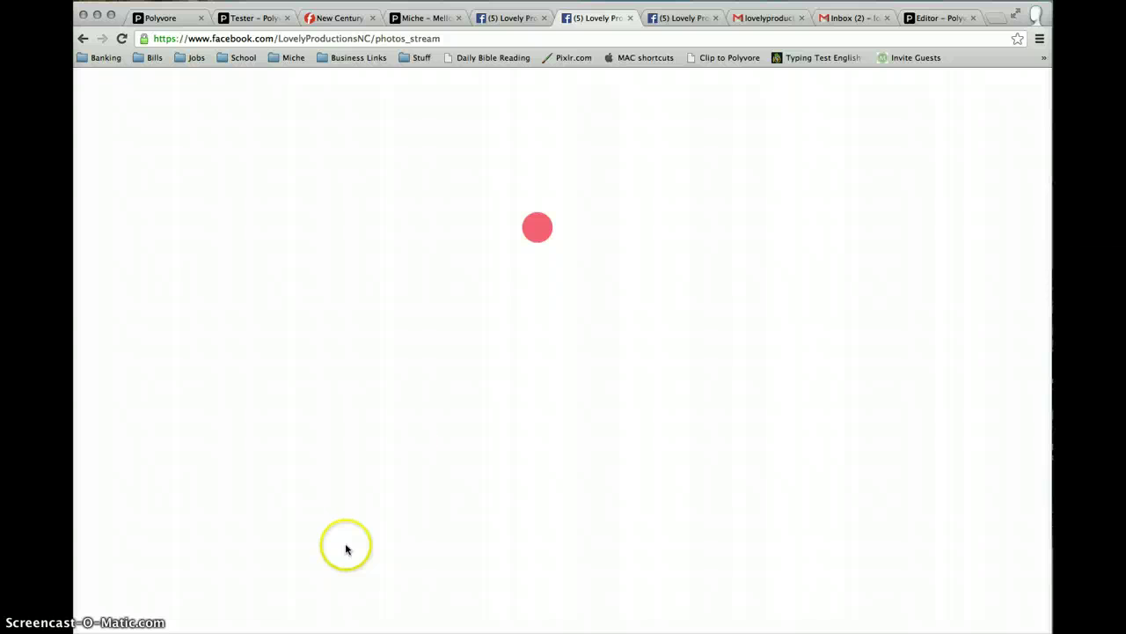
{"action": "left_click", "coordinate": [500, 19]}
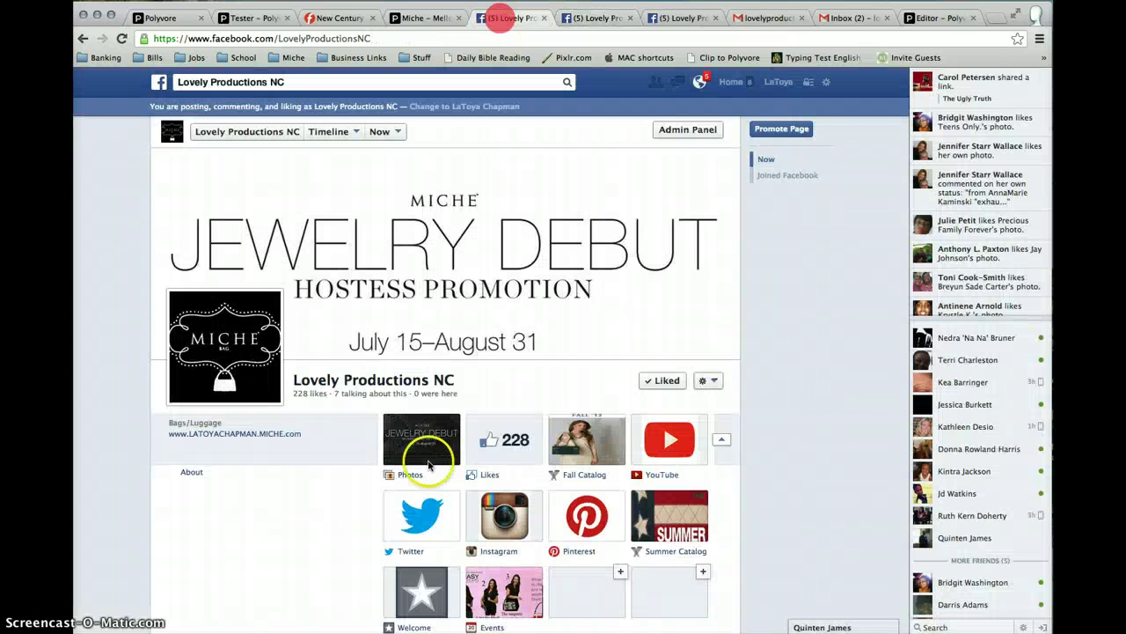
{"action": "left_click", "coordinate": [408, 469]}
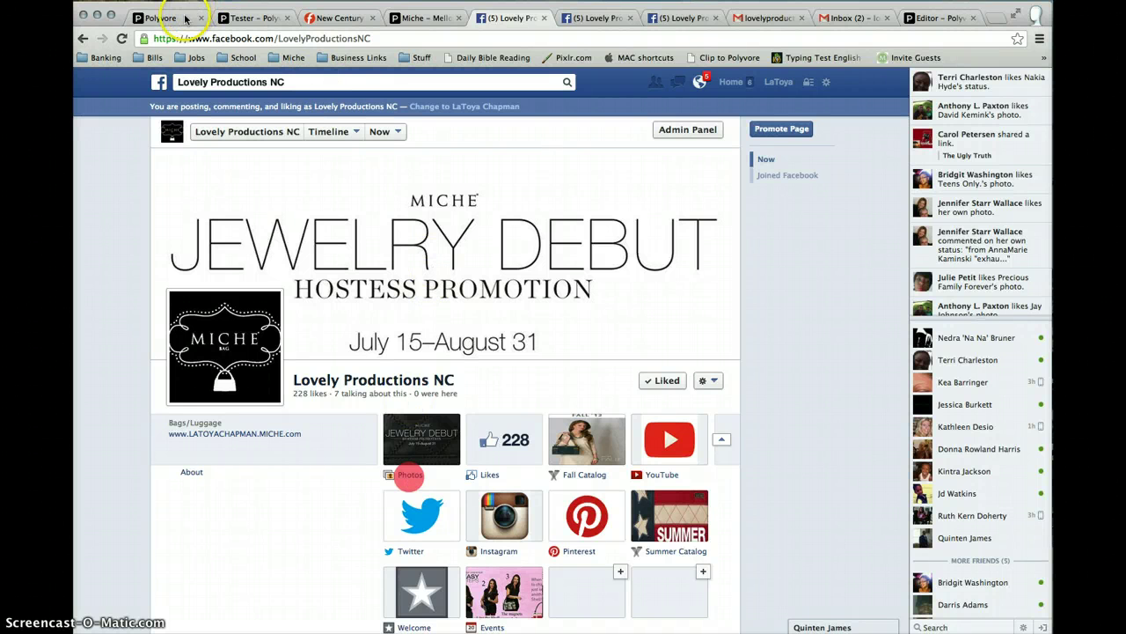
- Switch to the Polyvore home page, try to open the account menu, and choose to wait for the unresponsive page
{"action": "left_click", "coordinate": [182, 21]}
{"action": "left_click", "coordinate": [379, 150]}
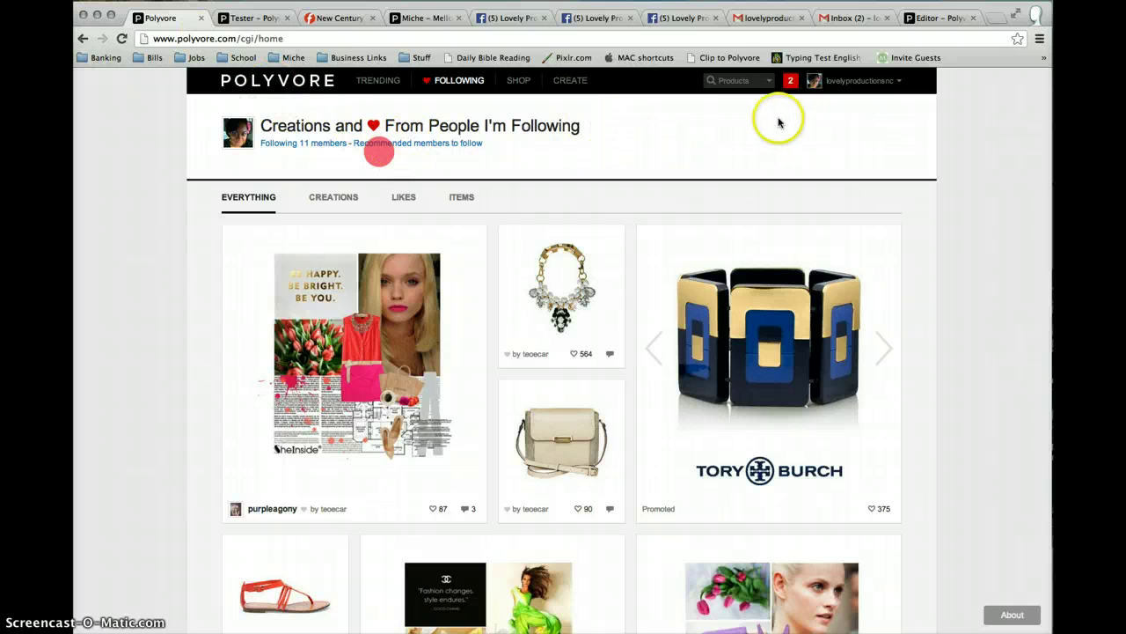
{"action": "left_click", "coordinate": [896, 82]}
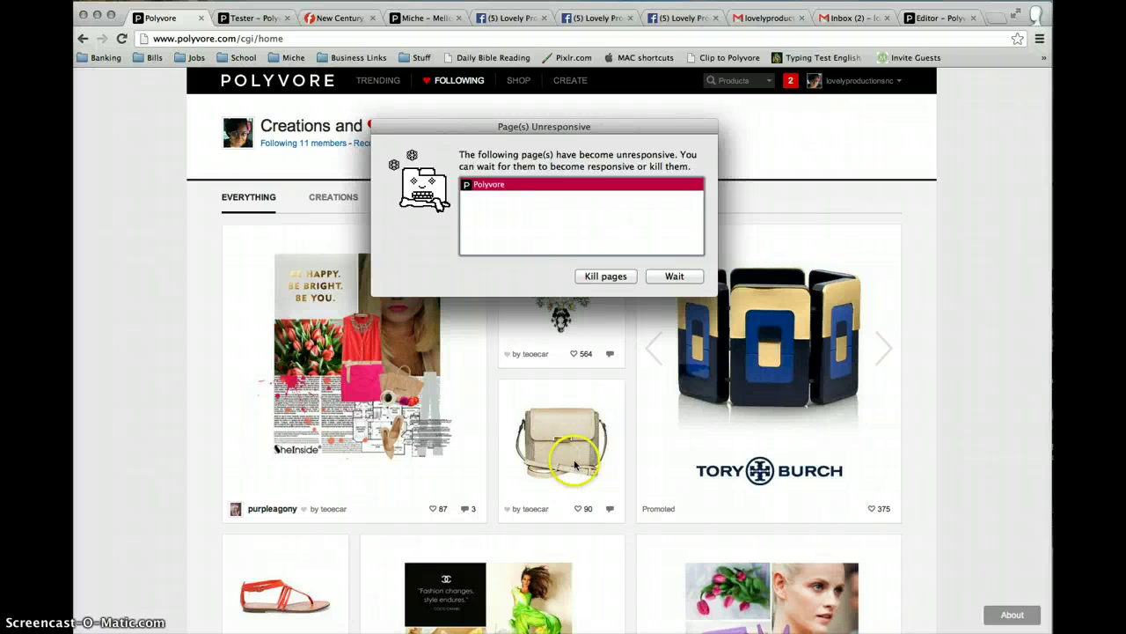
{"action": "left_click", "coordinate": [678, 278]}
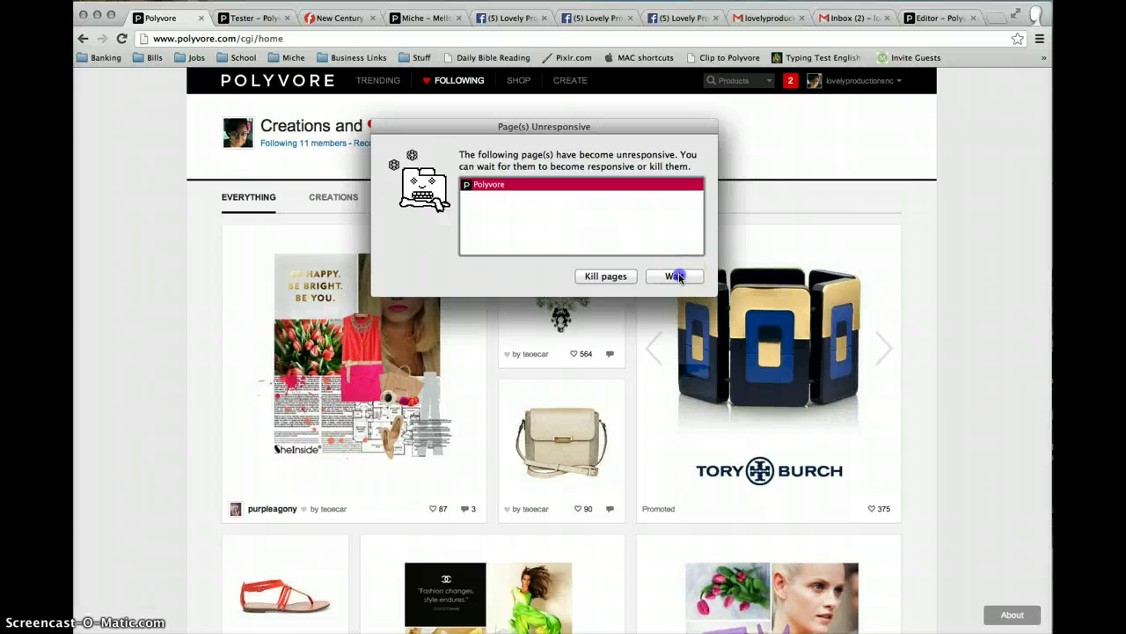